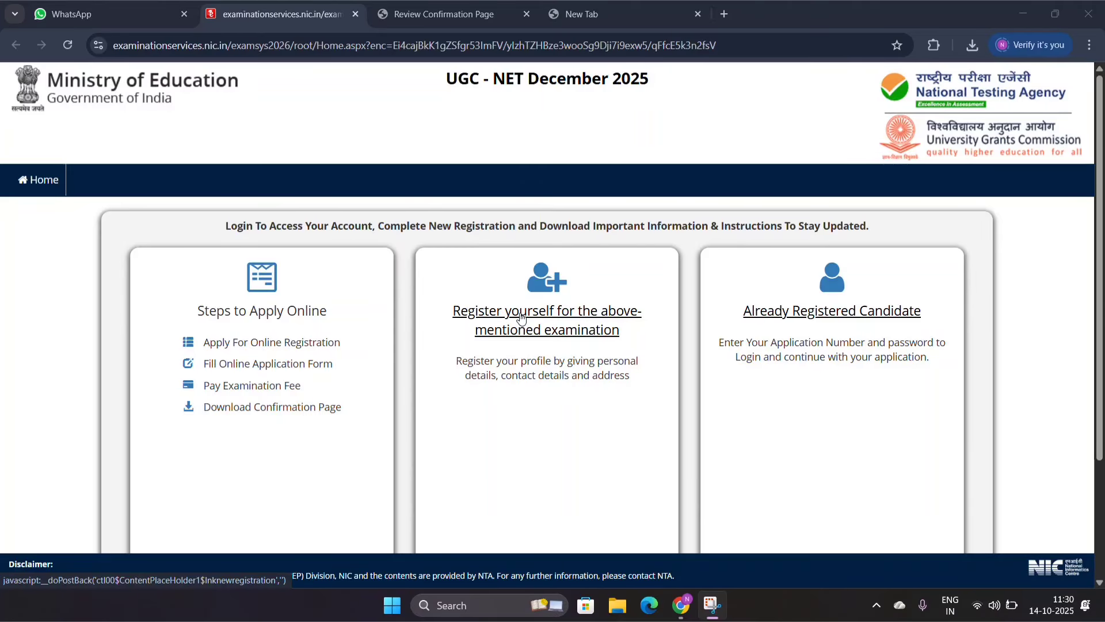
Step: Start a new registration for the UGC - NET December 2025 examination
{"action": "scroll", "coordinate": [526, 403], "scroll_direction": "down", "scroll_amount": 2}
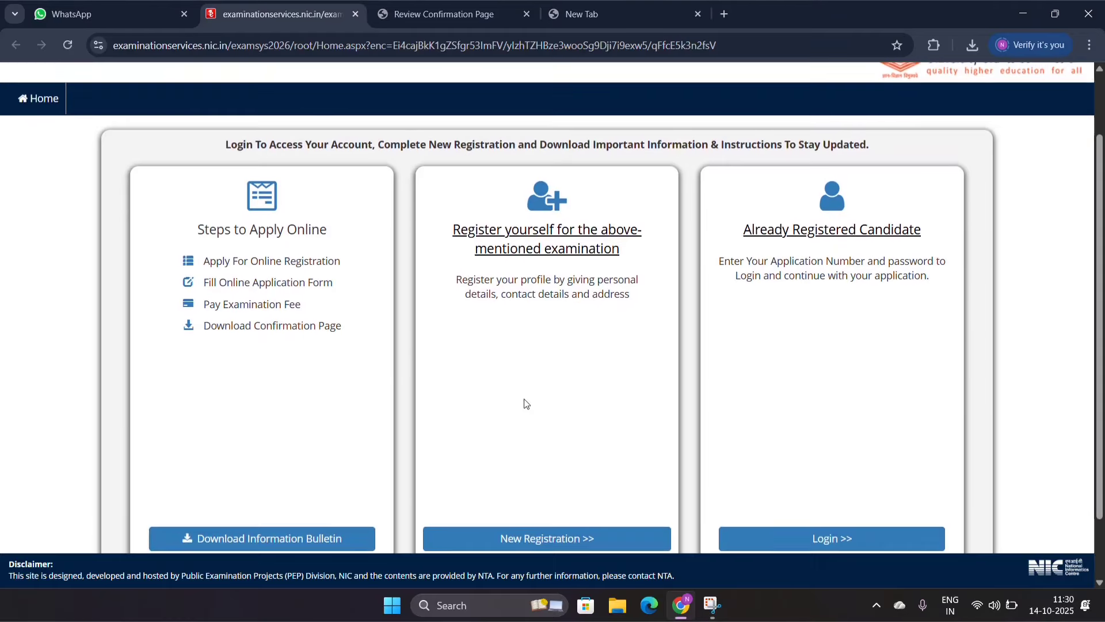
{"action": "scroll", "coordinate": [526, 403], "scroll_direction": "down", "scroll_amount": 2}
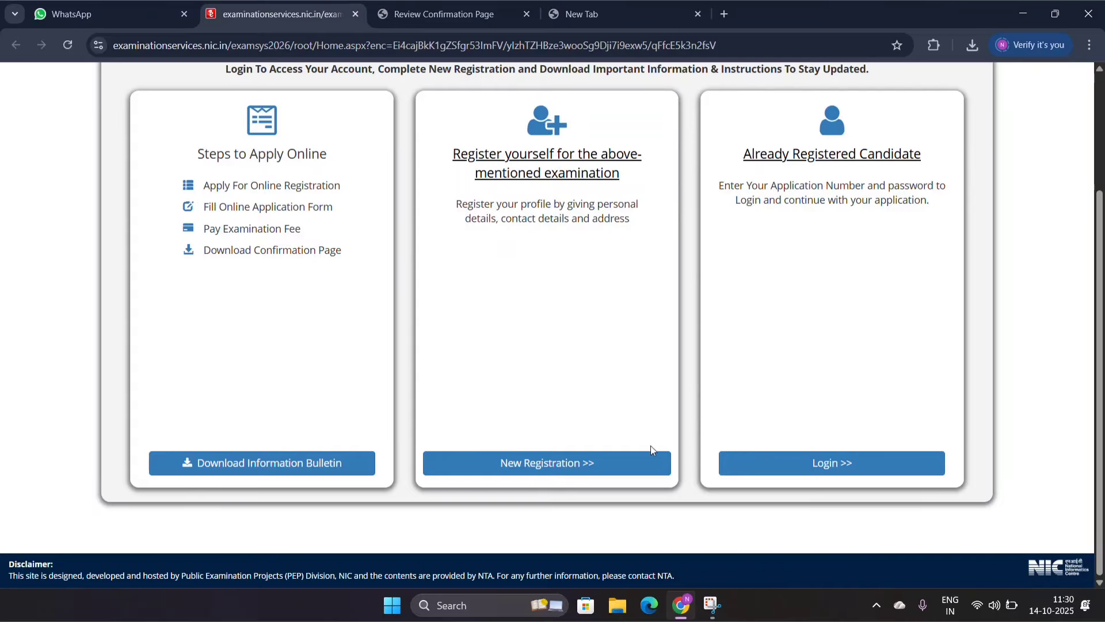
{"action": "left_click", "coordinate": [530, 464]}
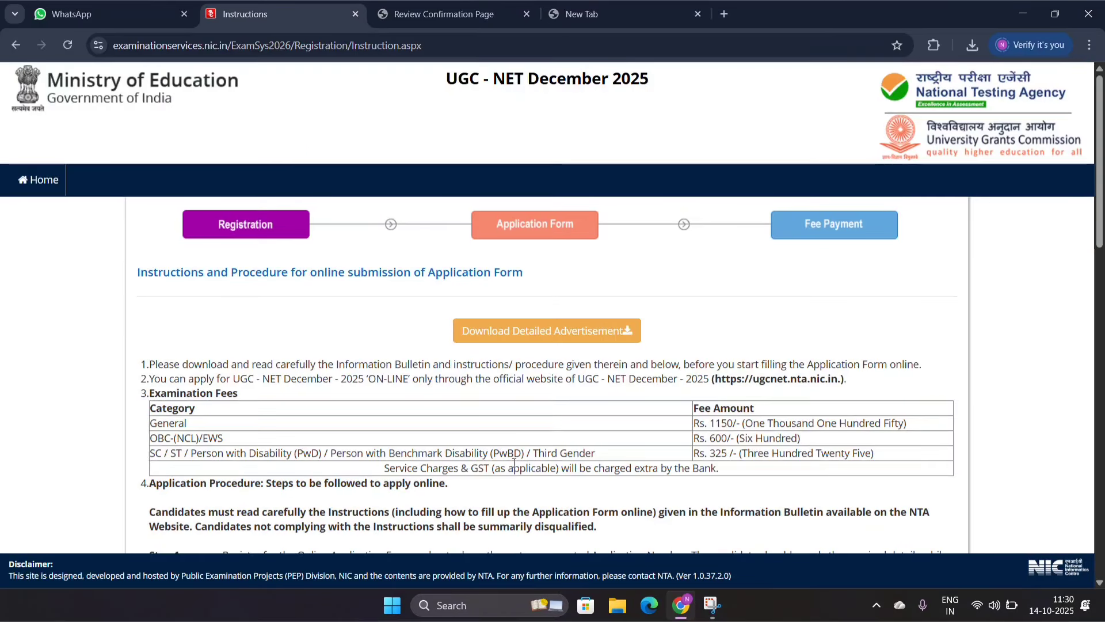
Step: Go through the application instructions and examination fees, accept the Information Bulletin declaration and proceed to the registration form
{"action": "scroll", "coordinate": [526, 130], "scroll_direction": "down", "scroll_amount": 3}
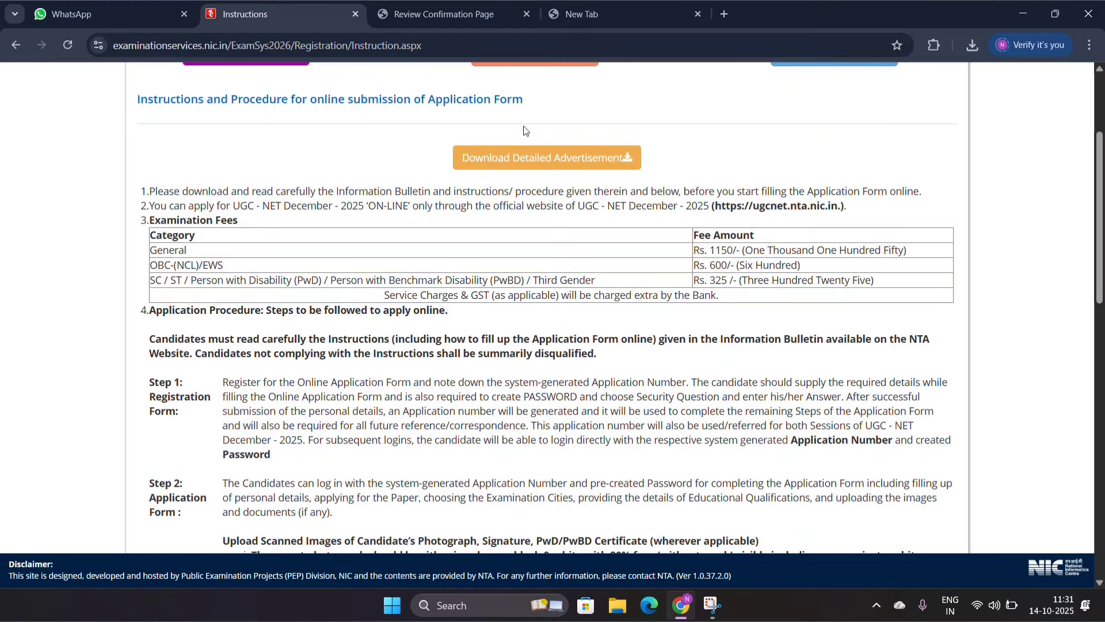
{"action": "scroll", "coordinate": [526, 130], "scroll_direction": "up", "scroll_amount": 1}
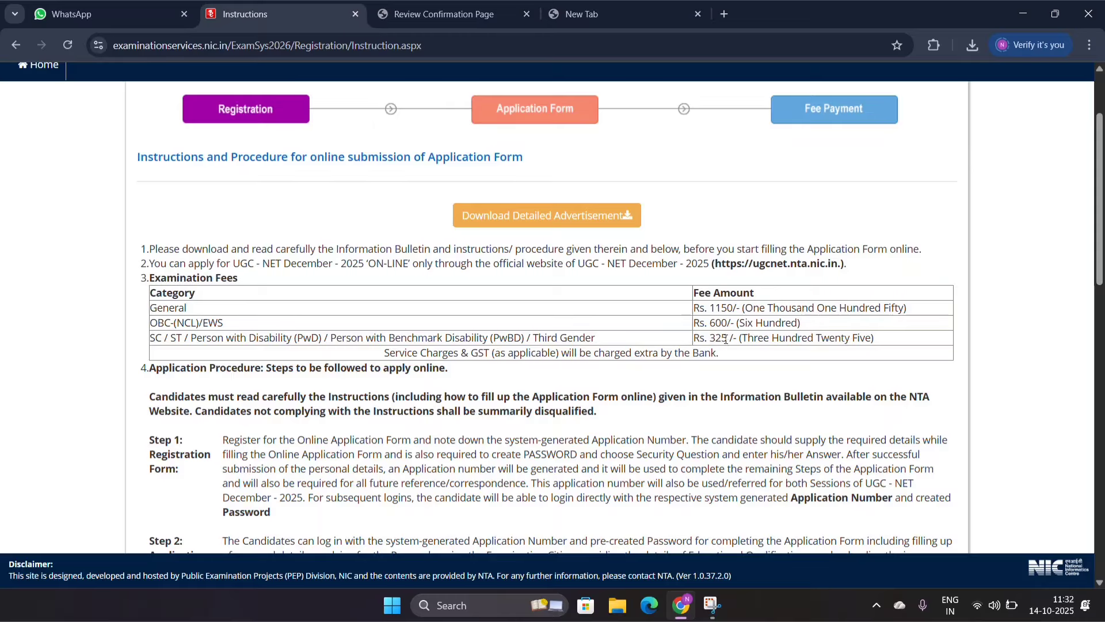
{"action": "scroll", "coordinate": [682, 347], "scroll_direction": "down", "scroll_amount": 4}
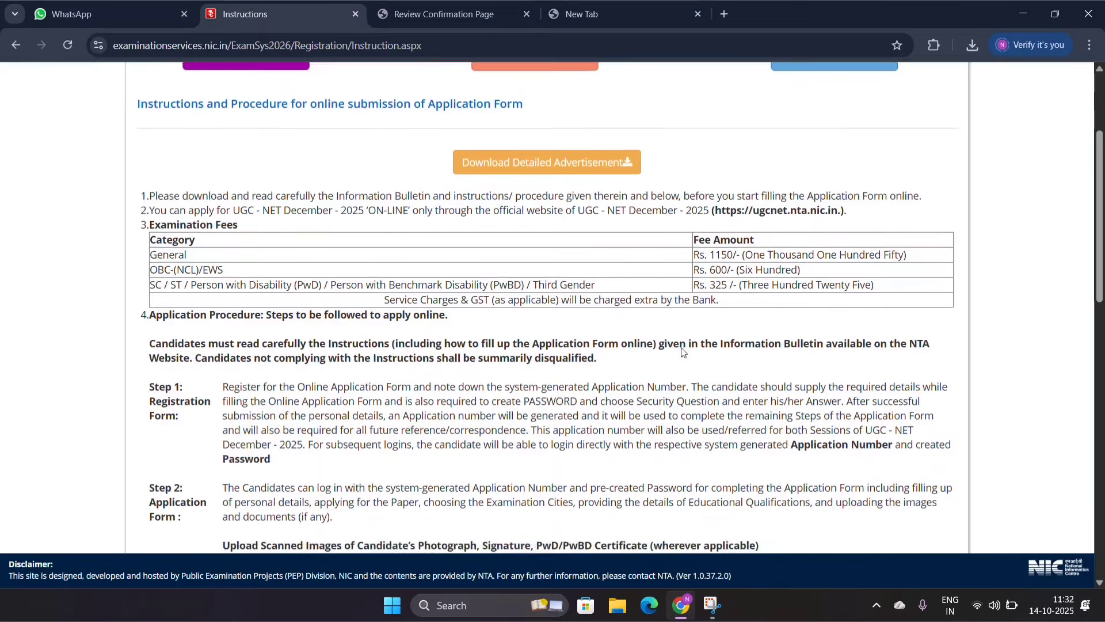
{"action": "scroll", "coordinate": [682, 347], "scroll_direction": "down", "scroll_amount": 10}
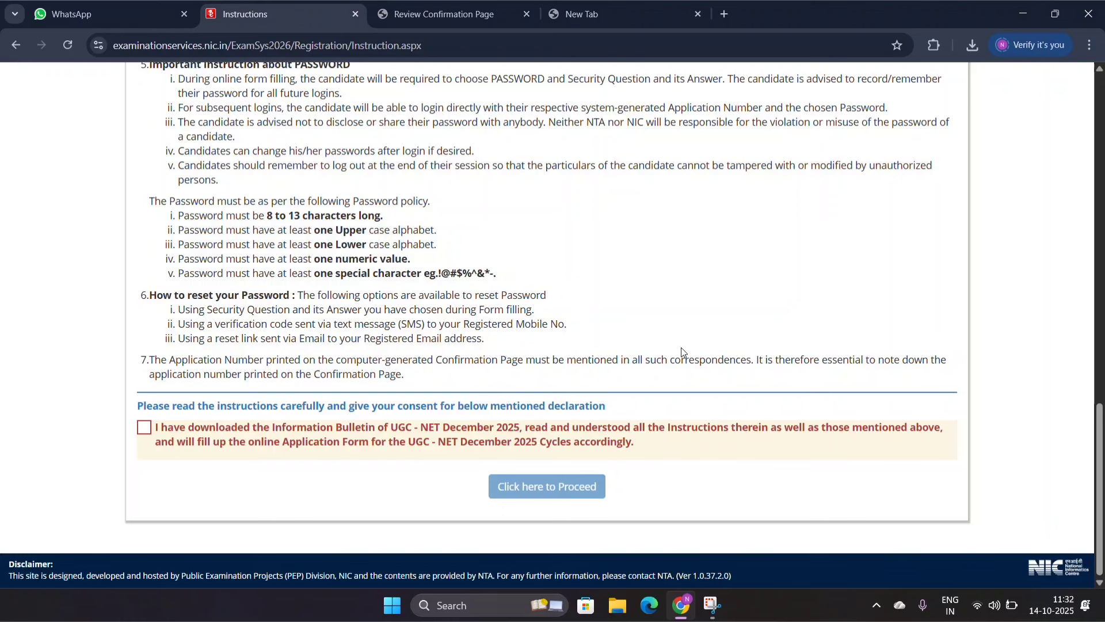
{"action": "left_click", "coordinate": [144, 430]}
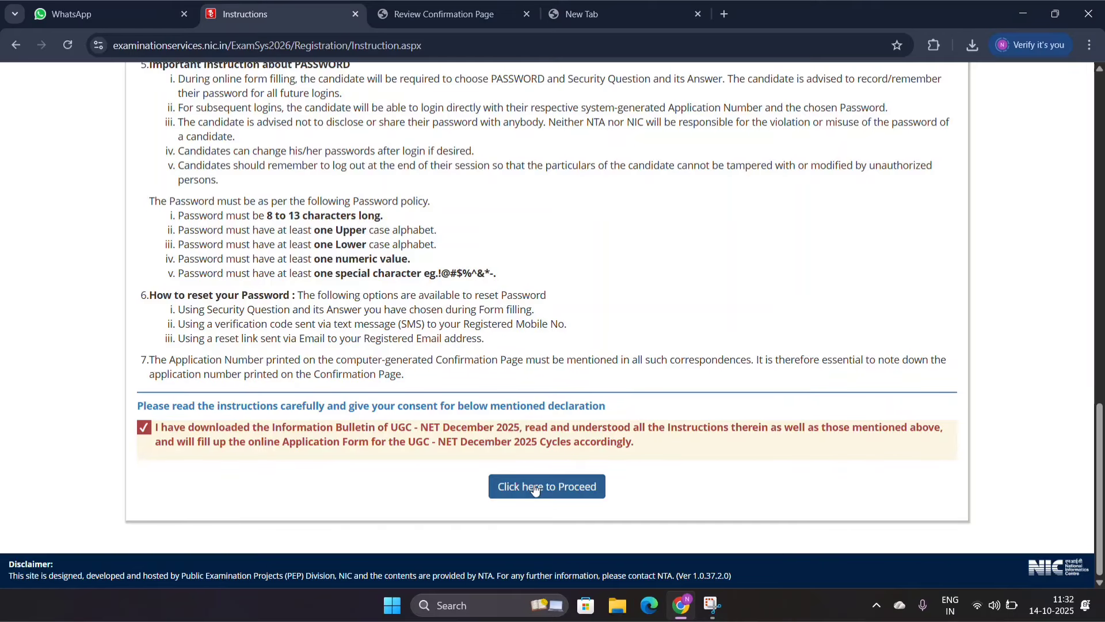
{"action": "left_click", "coordinate": [575, 487]}
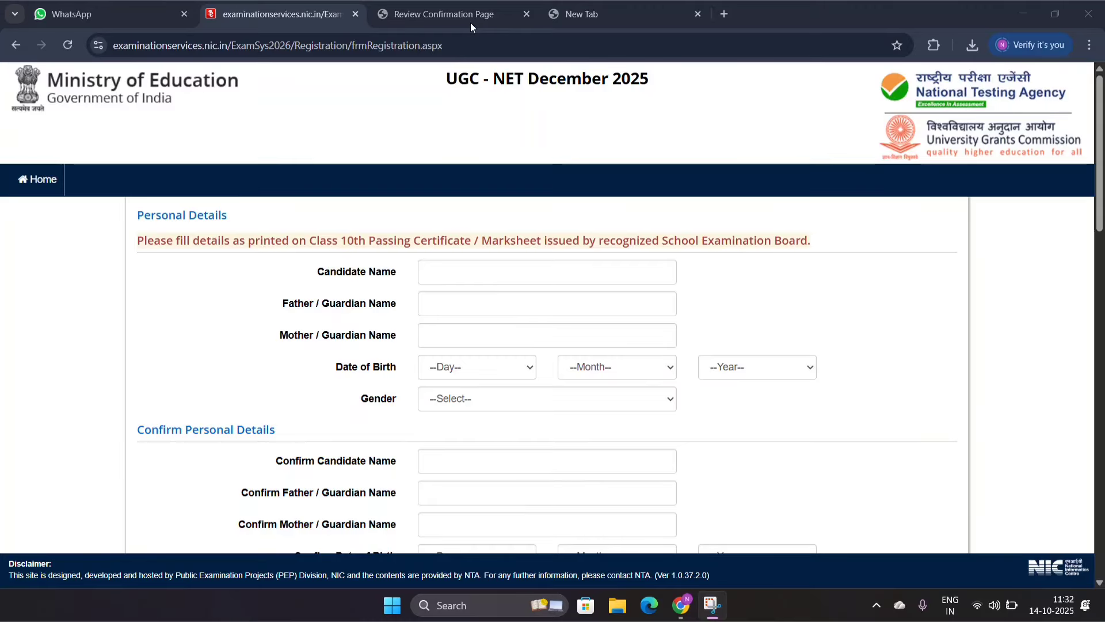
Step: Examine the personal details fields, including the choices offered for date of birth and gender, without filling them
{"action": "left_click", "coordinate": [502, 172]}
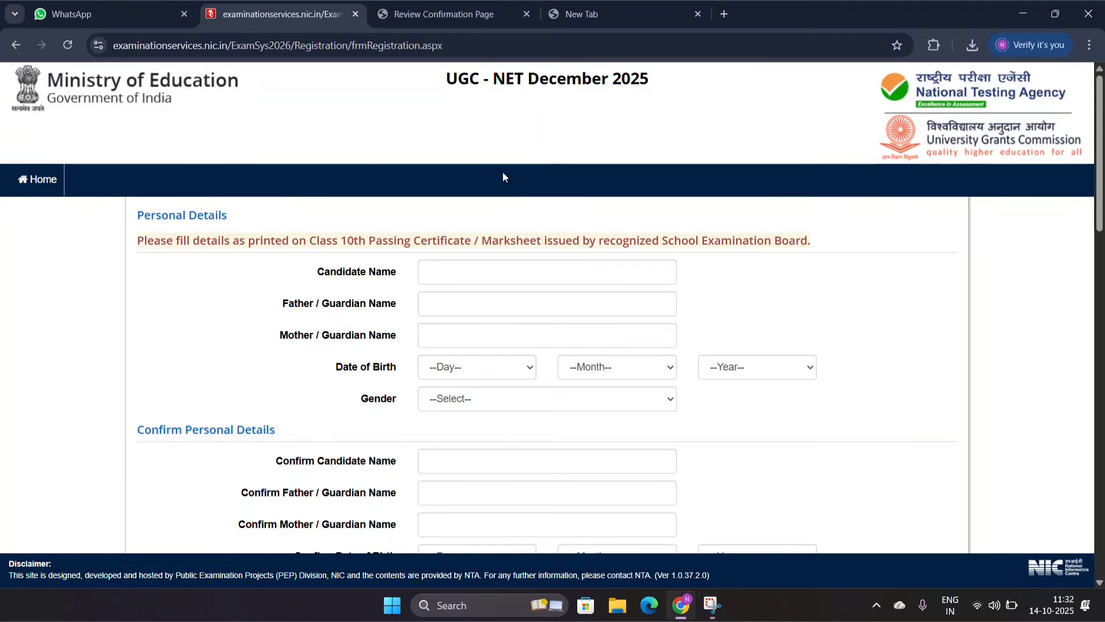
{"action": "scroll", "coordinate": [503, 172], "scroll_direction": "down", "scroll_amount": 2}
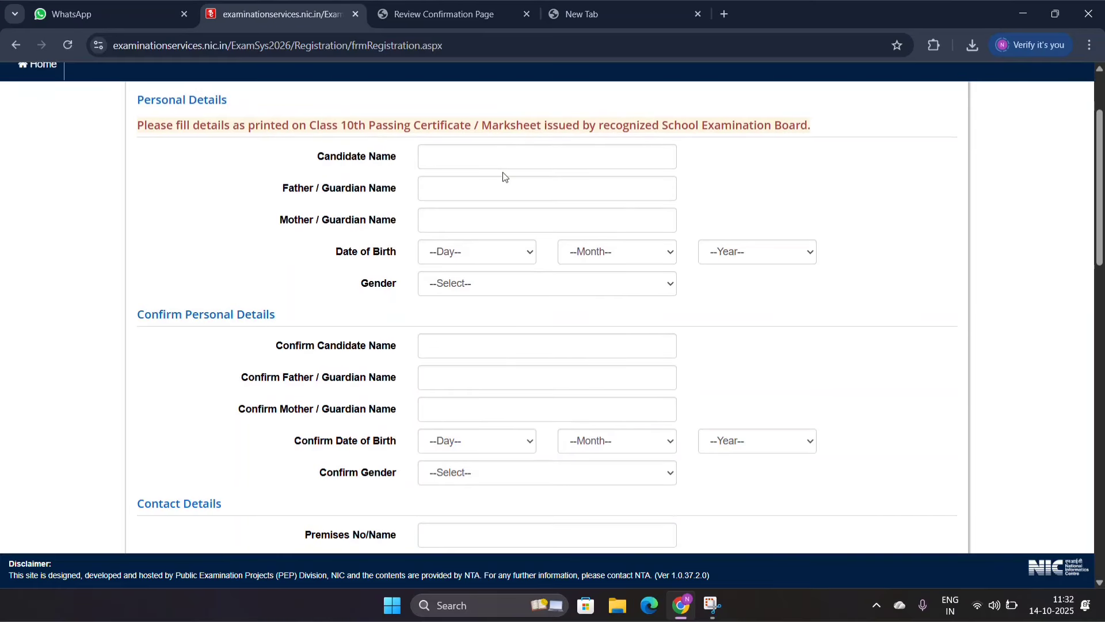
{"action": "scroll", "coordinate": [504, 176], "scroll_direction": "down", "scroll_amount": 1}
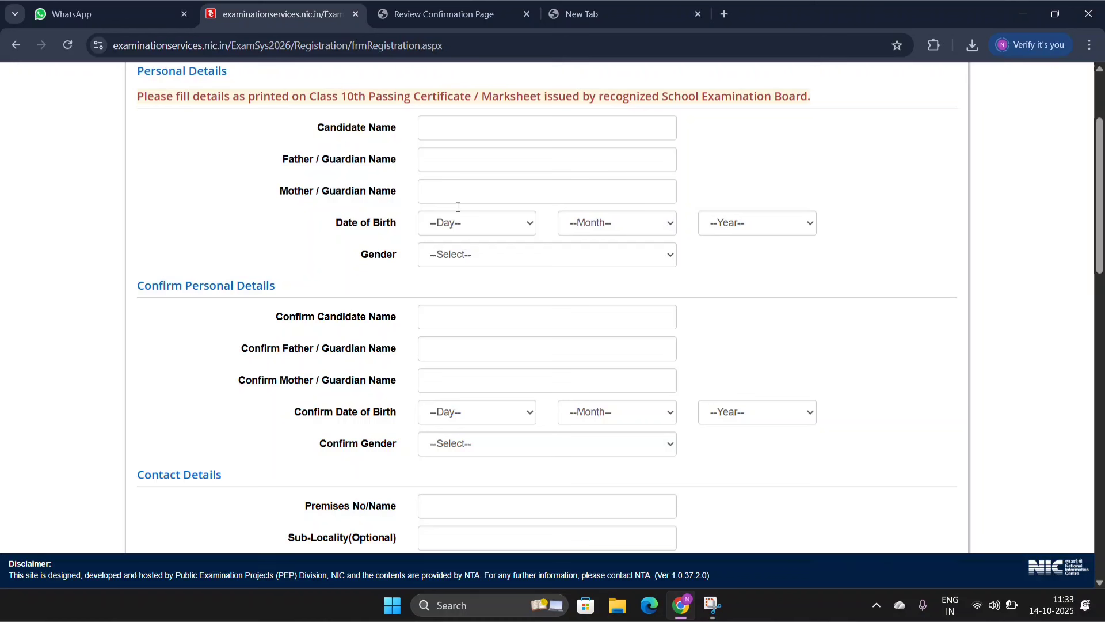
{"action": "left_click", "coordinate": [465, 230]}
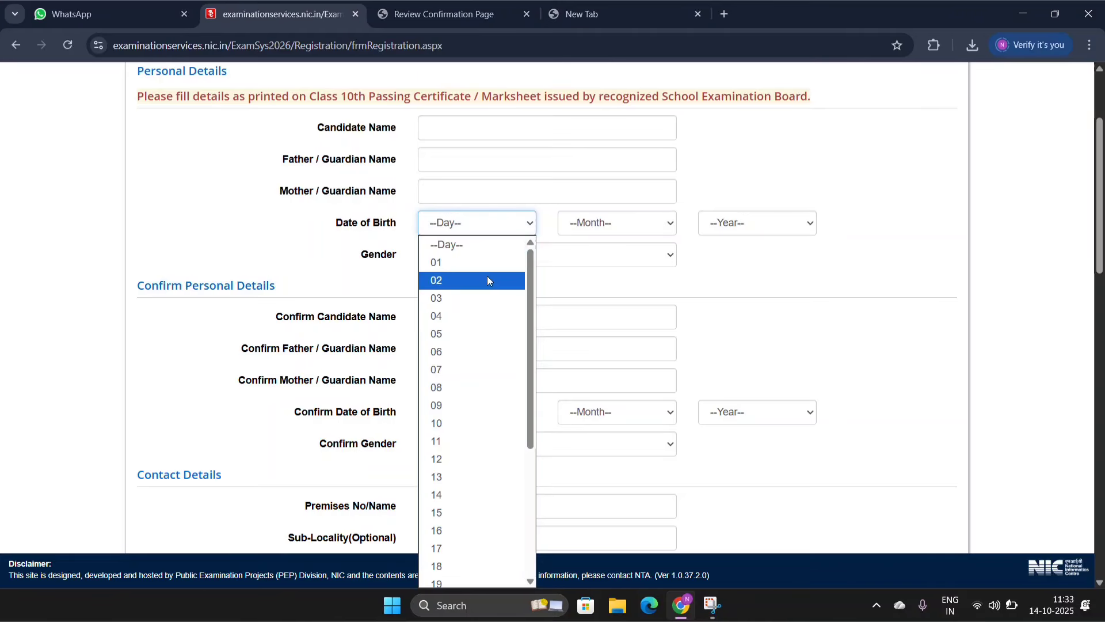
{"action": "left_click", "coordinate": [625, 226]}
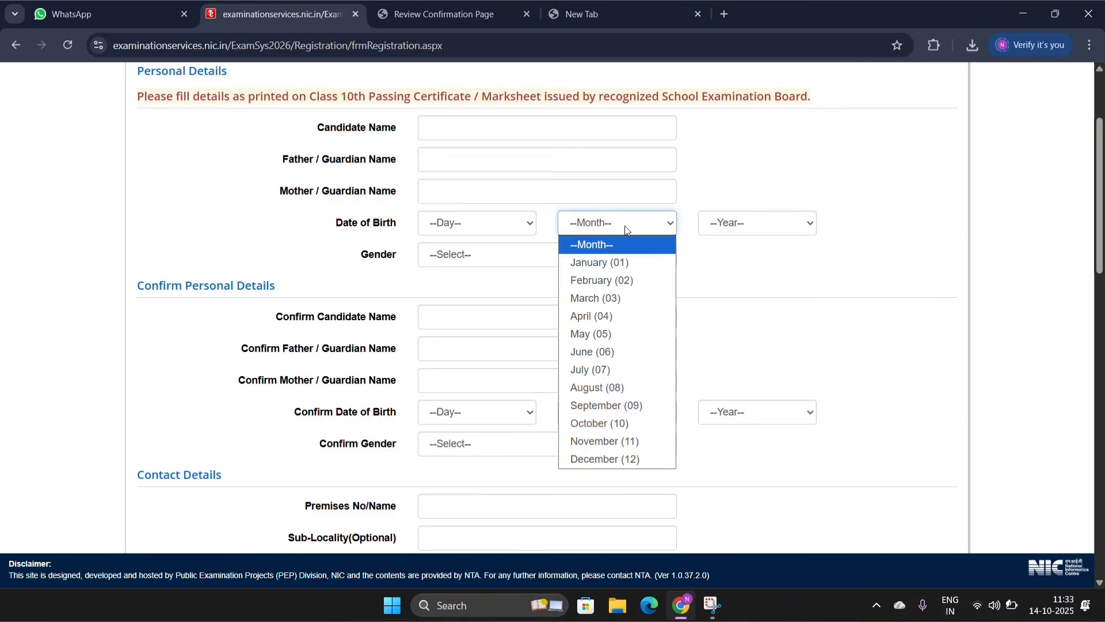
{"action": "left_click", "coordinate": [785, 225]}
{"action": "left_click", "coordinate": [785, 224]}
{"action": "left_click", "coordinate": [503, 256]}
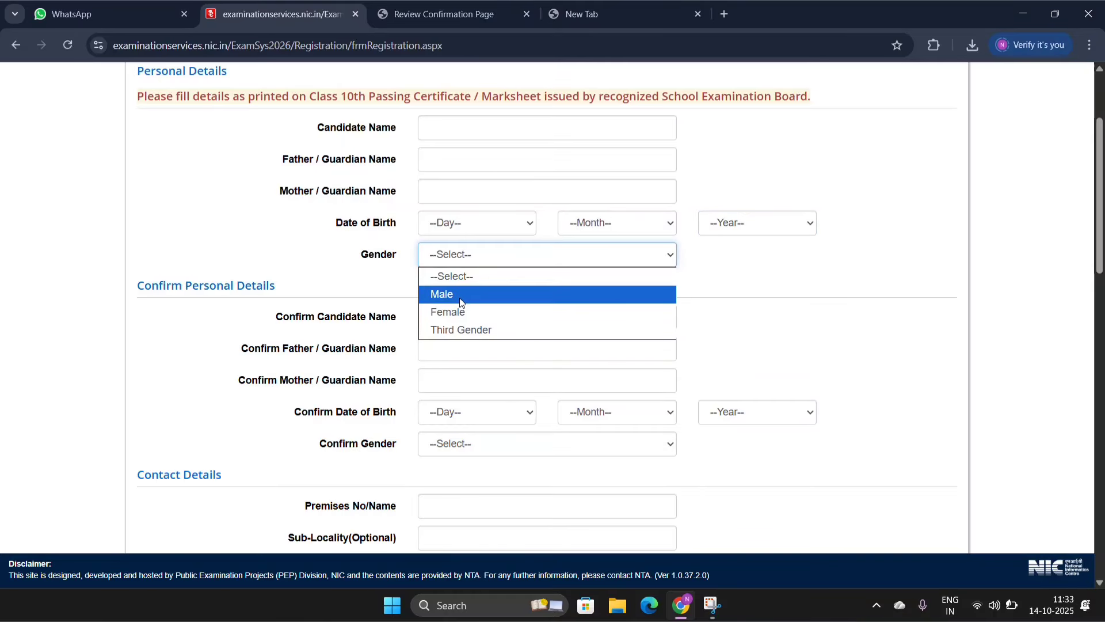
{"action": "left_click", "coordinate": [719, 285]}
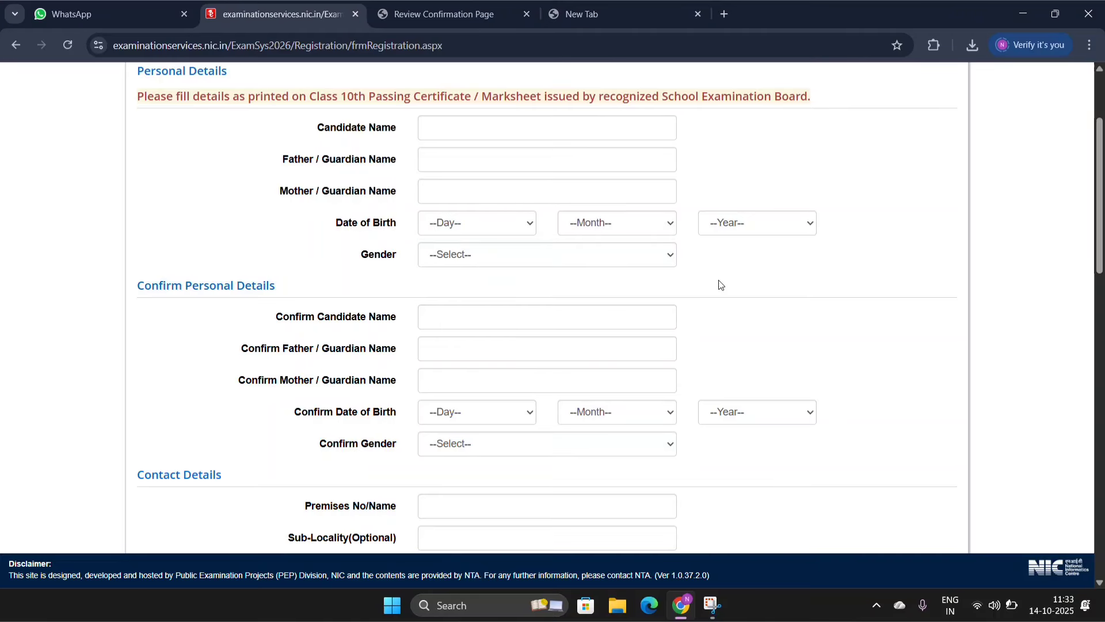
Step: Set the country to India and the state to TELANGANA in the contact details
{"action": "scroll", "coordinate": [721, 285], "scroll_direction": "down", "scroll_amount": 4}
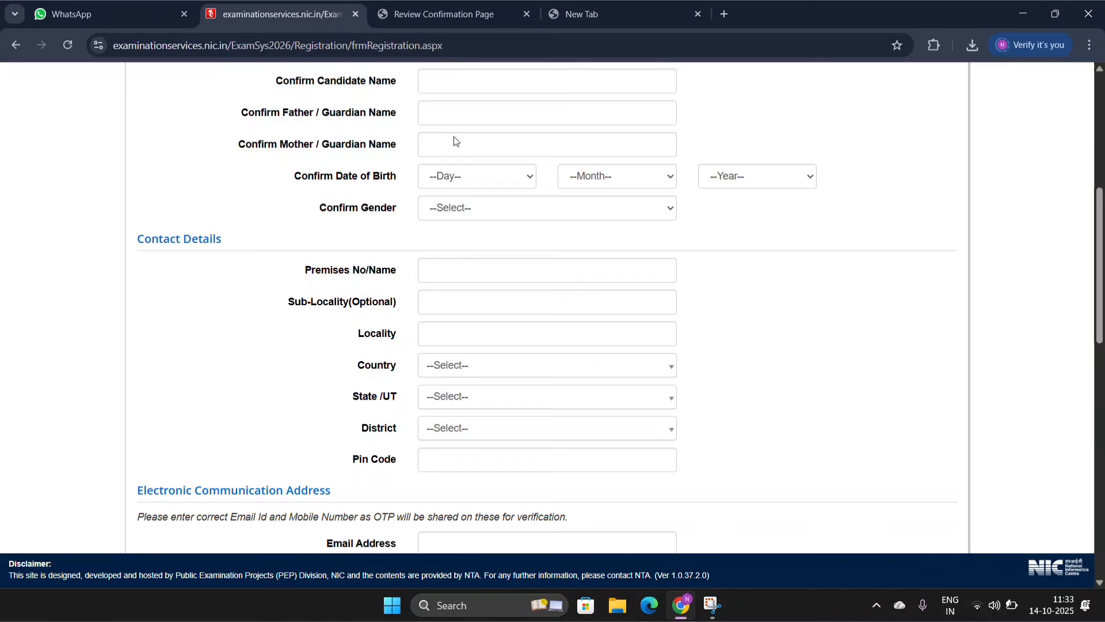
{"action": "scroll", "coordinate": [456, 140], "scroll_direction": "down", "scroll_amount": 3}
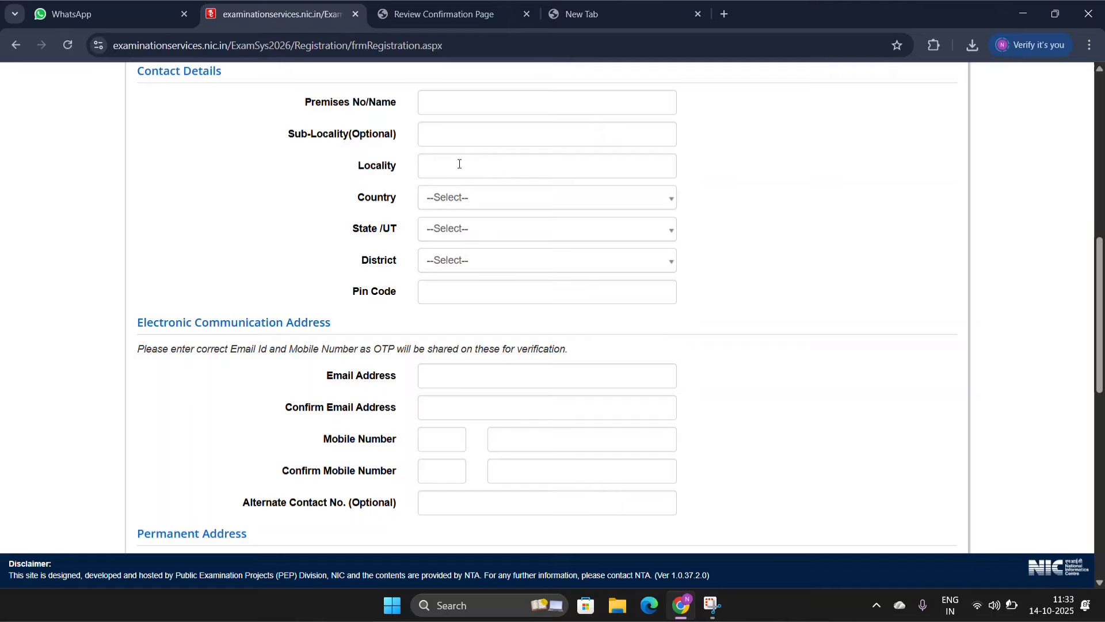
{"action": "left_click", "coordinate": [447, 207]}
{"action": "left_click", "coordinate": [444, 263]}
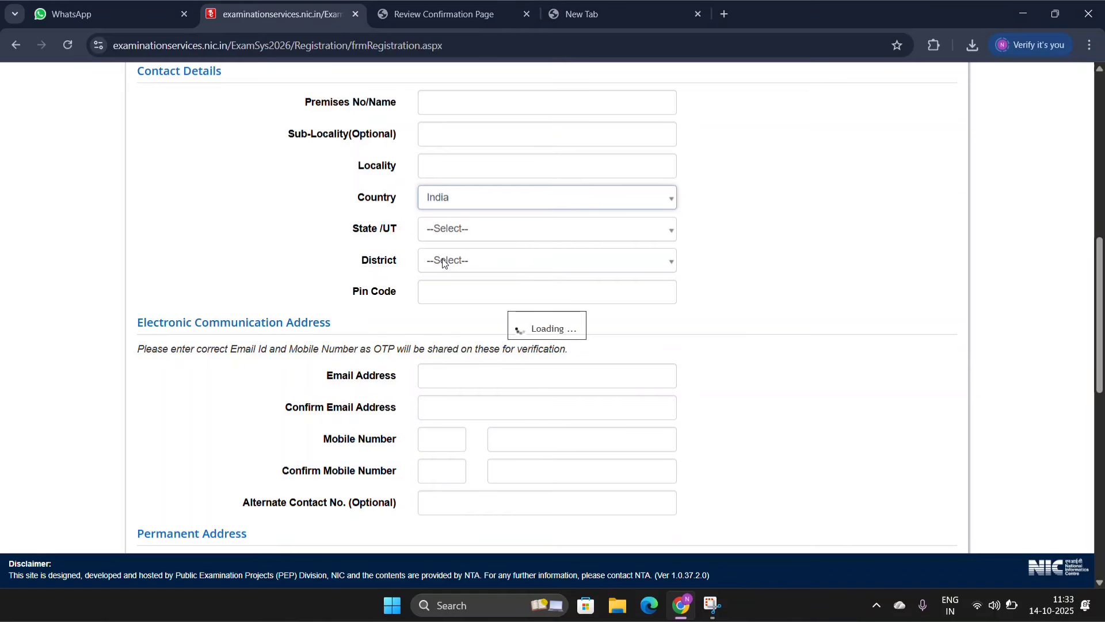
{"action": "left_click", "coordinate": [450, 229]}
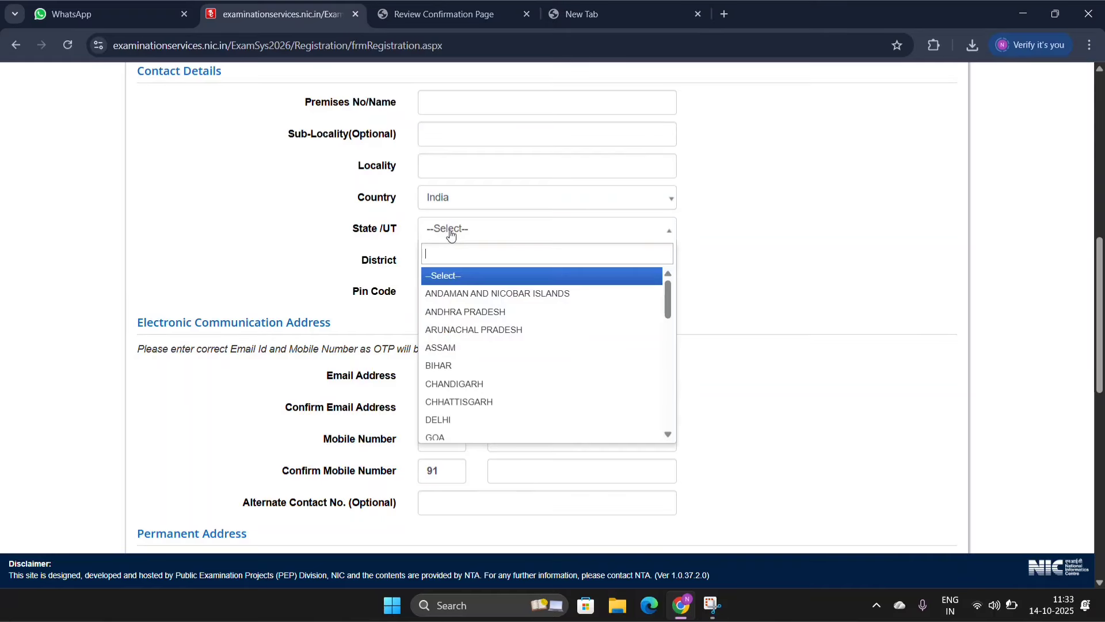
{"action": "type", "text": "TE"}
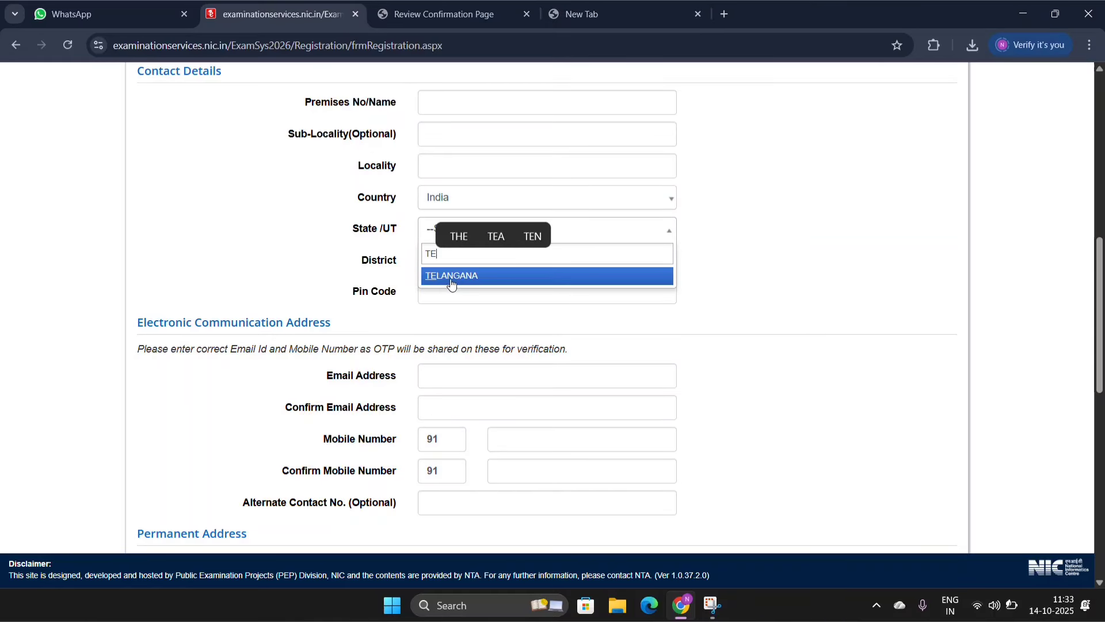
{"action": "left_click", "coordinate": [450, 276]}
Step: Set the district in the contact details to VIKARABAD
{"action": "left_click", "coordinate": [452, 264]}
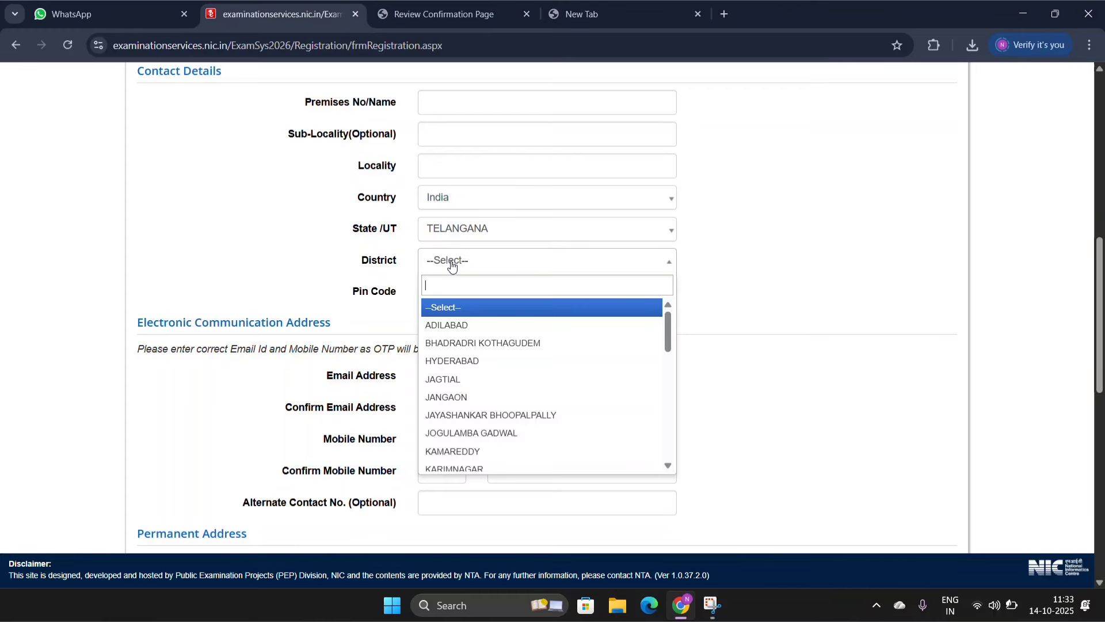
{"action": "type", "text": "VIK"}
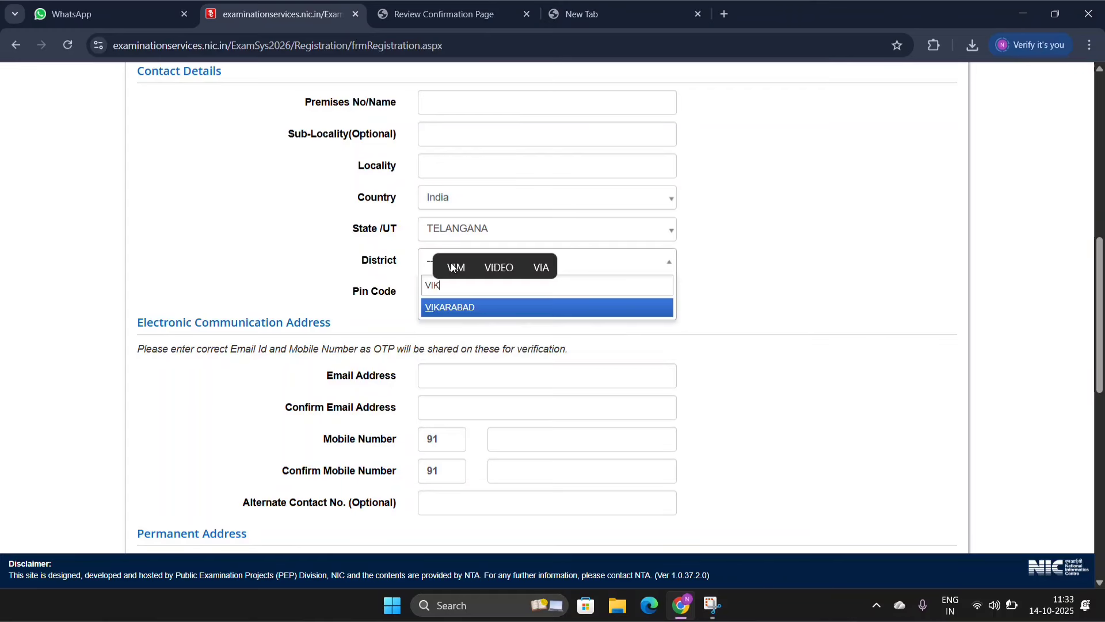
{"action": "left_click", "coordinate": [444, 313]}
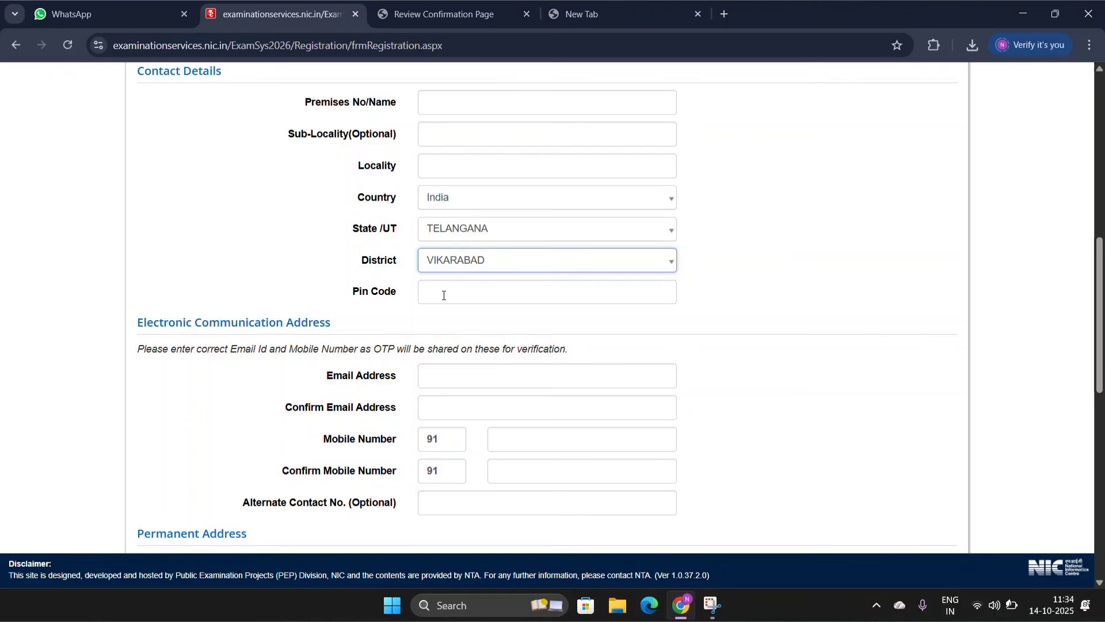
{"action": "key", "text": "Down"}
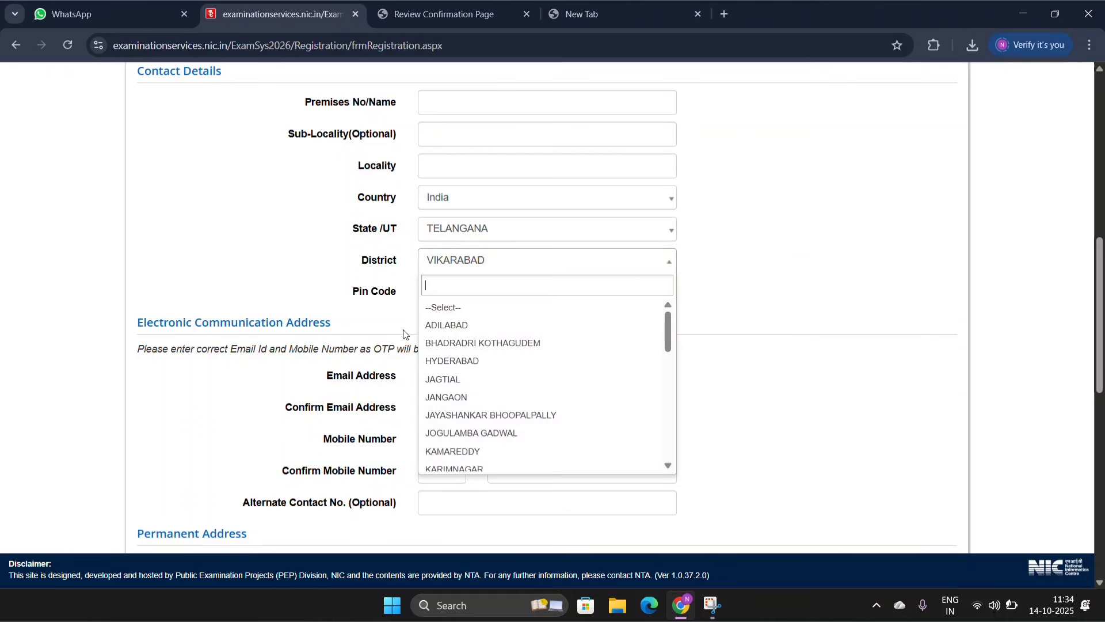
{"action": "left_click", "coordinate": [368, 329]}
Step: Examine the electronic communication, permanent address and password sections, including the rules for a valid password
{"action": "scroll", "coordinate": [369, 328], "scroll_direction": "down", "scroll_amount": 4}
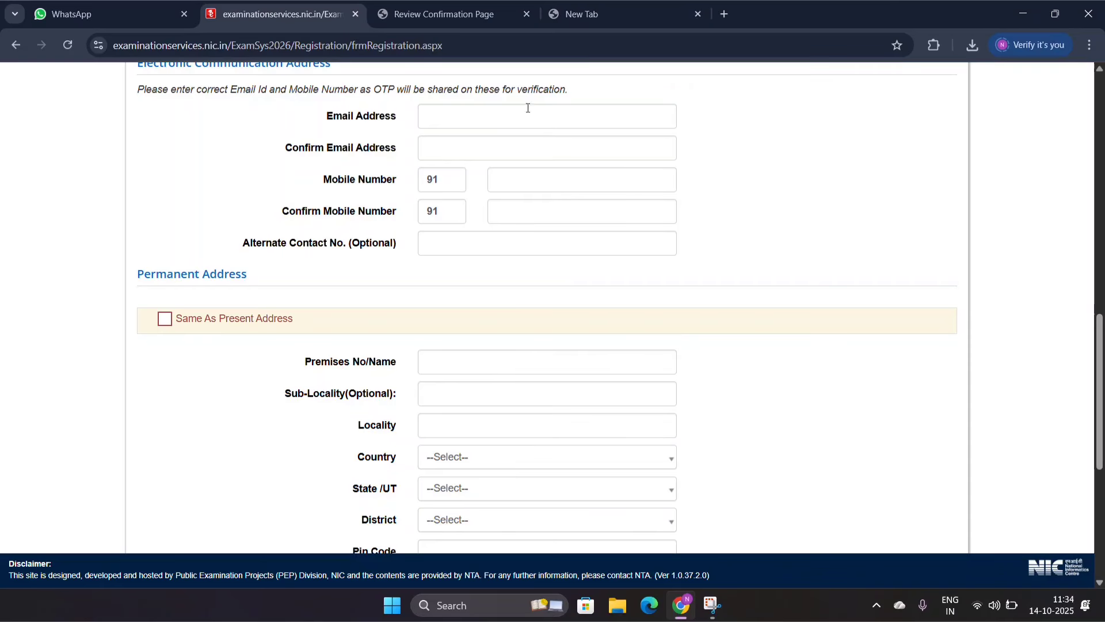
{"action": "scroll", "coordinate": [378, 285], "scroll_direction": "down", "scroll_amount": 3}
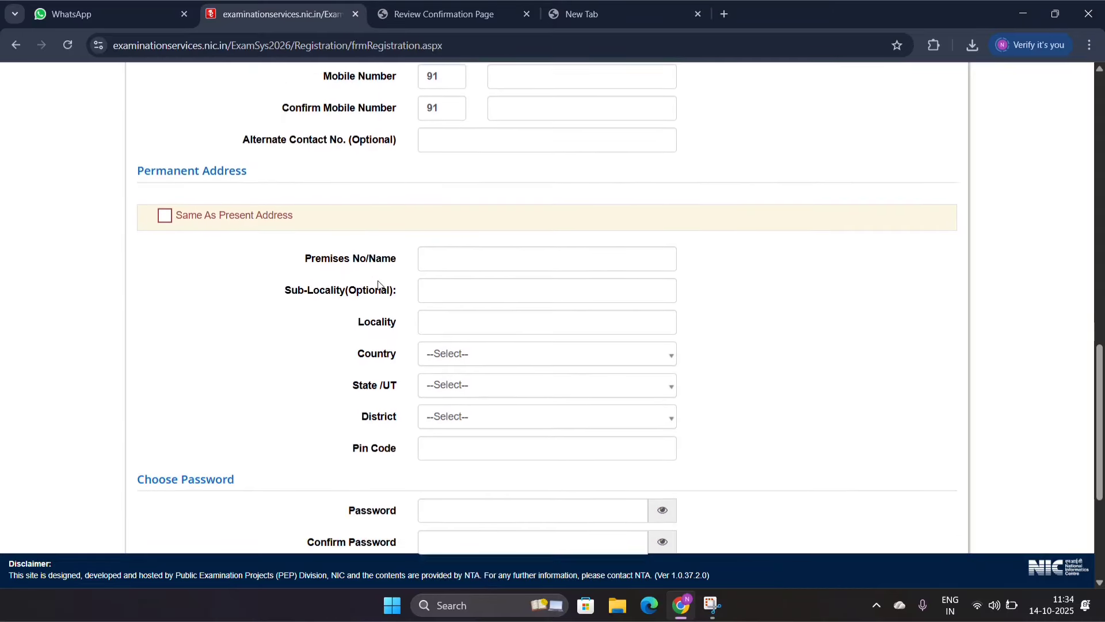
{"action": "scroll", "coordinate": [379, 285], "scroll_direction": "down", "scroll_amount": 1}
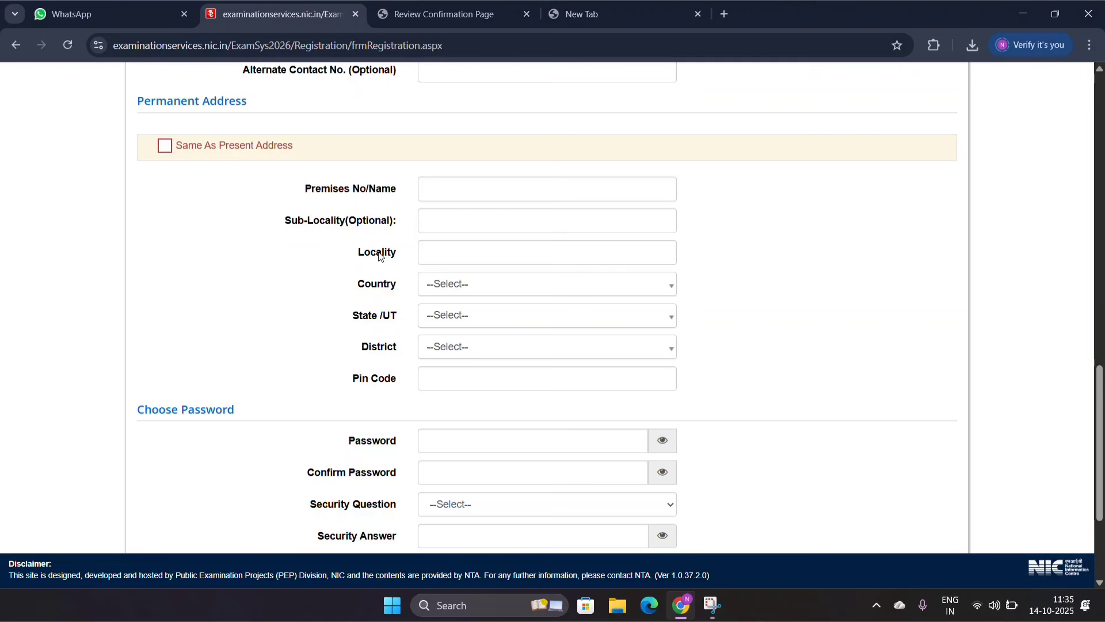
{"action": "scroll", "coordinate": [380, 256], "scroll_direction": "down", "scroll_amount": 3}
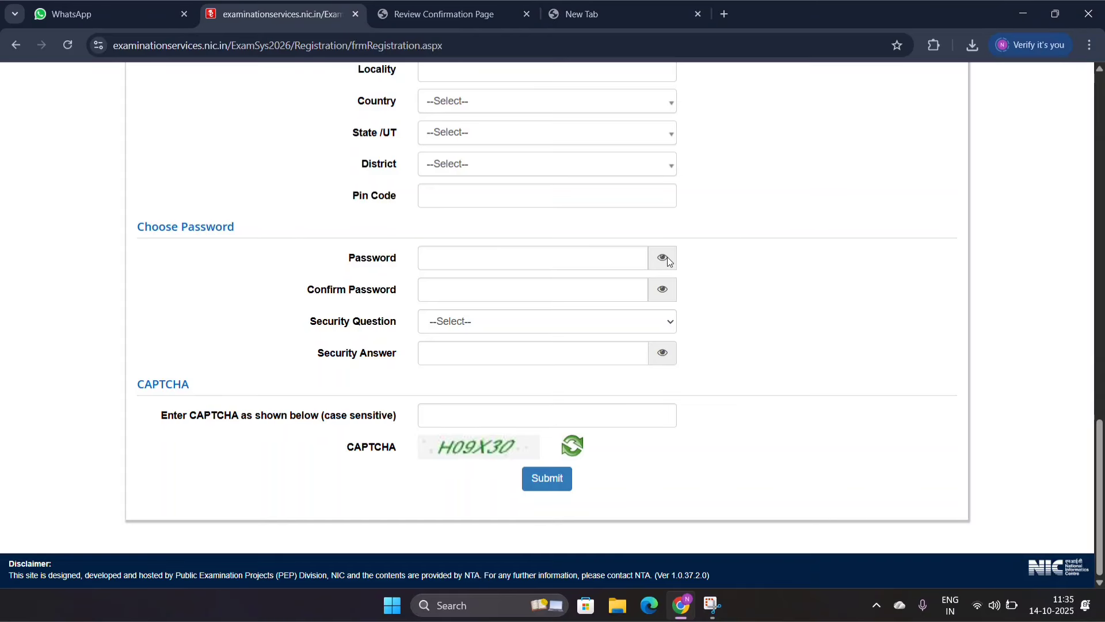
{"action": "left_click", "coordinate": [600, 260]}
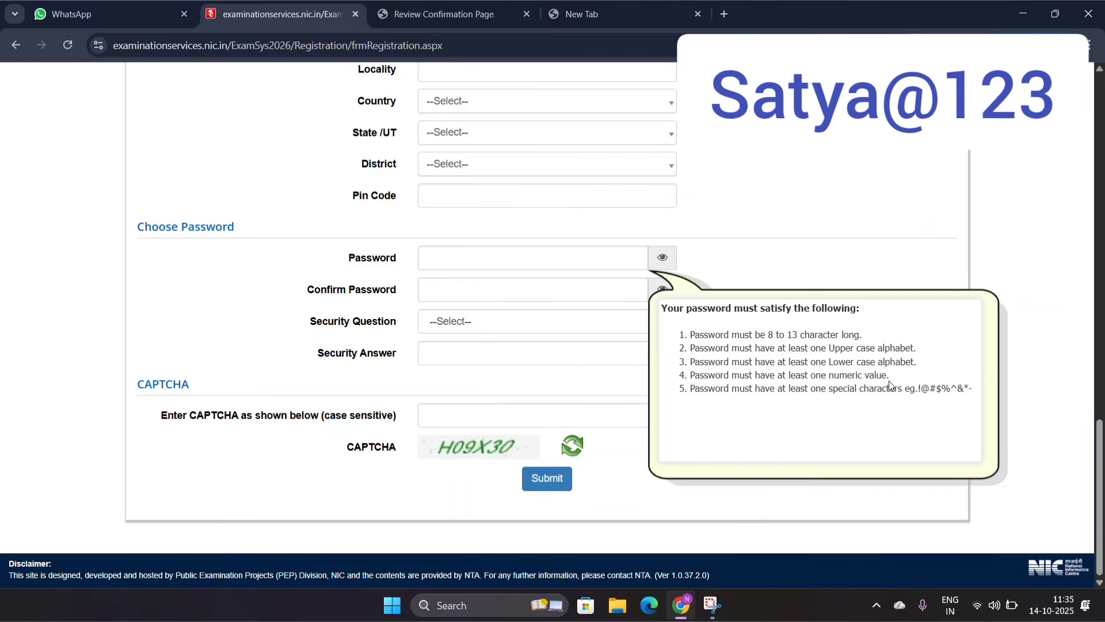
{"action": "left_click", "coordinate": [448, 263]}
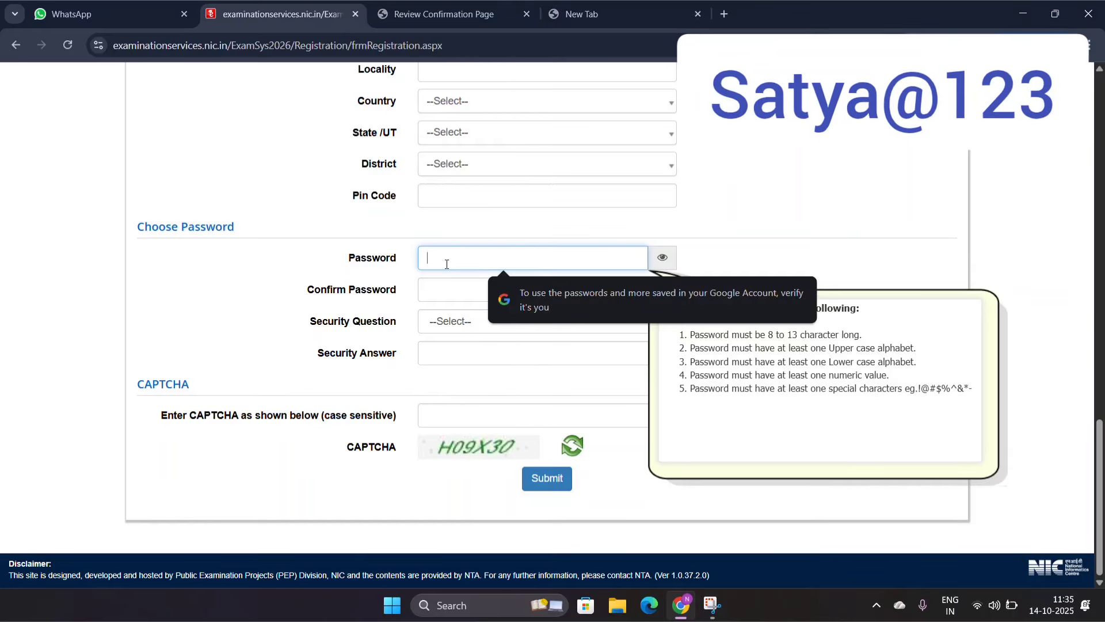
{"action": "left_click", "coordinate": [440, 290]}
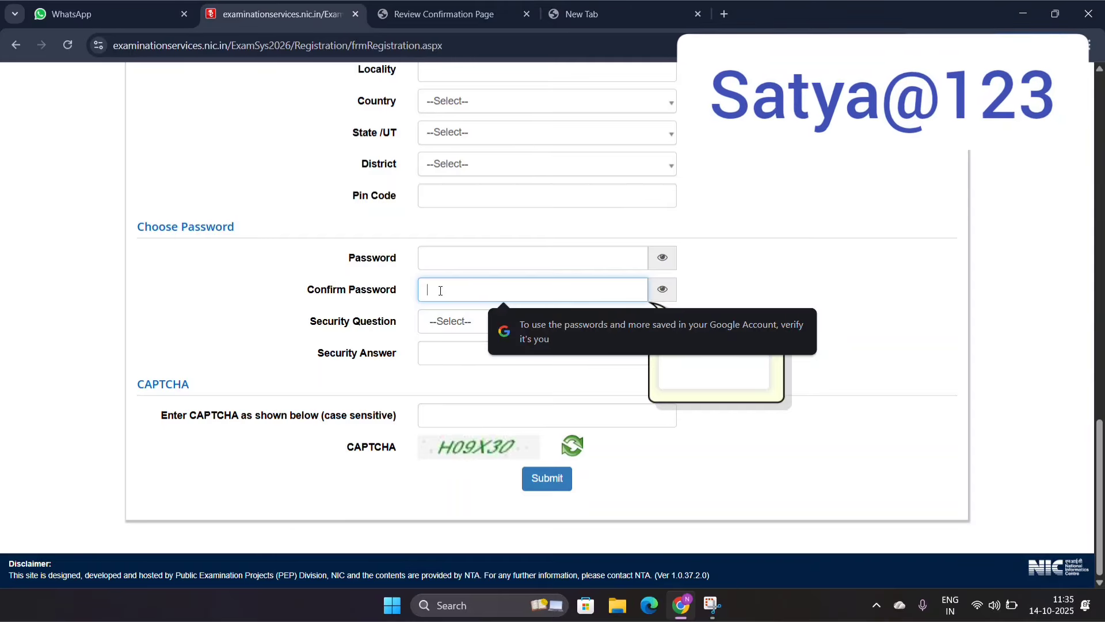
Step: Choose "Which is your favourite book ?" as the account's security question
{"action": "left_click", "coordinate": [442, 323]}
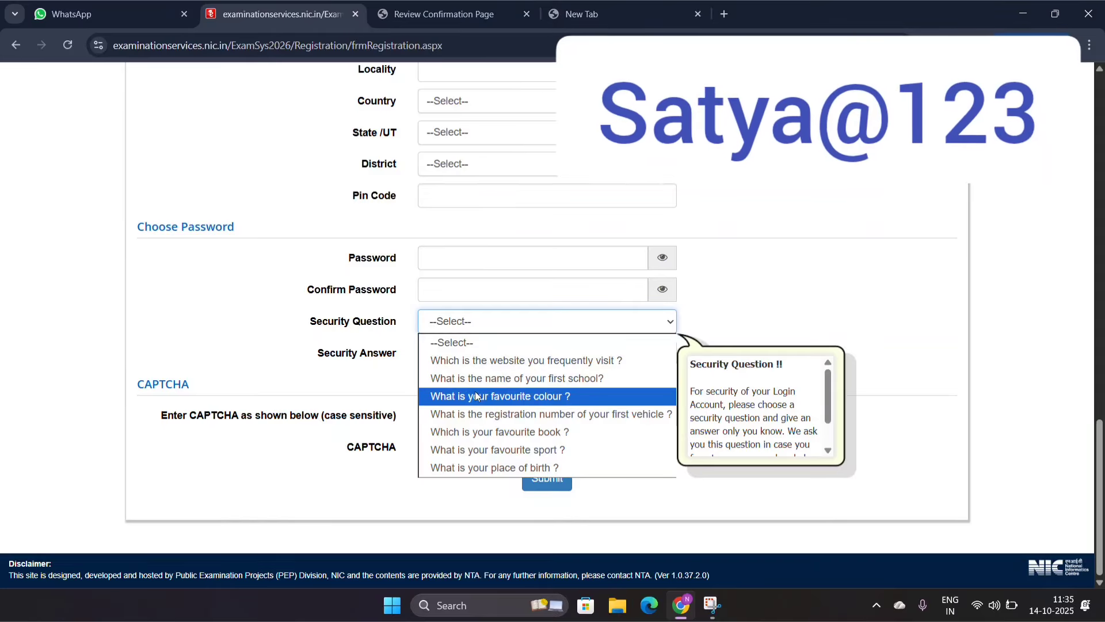
{"action": "left_click", "coordinate": [492, 440]}
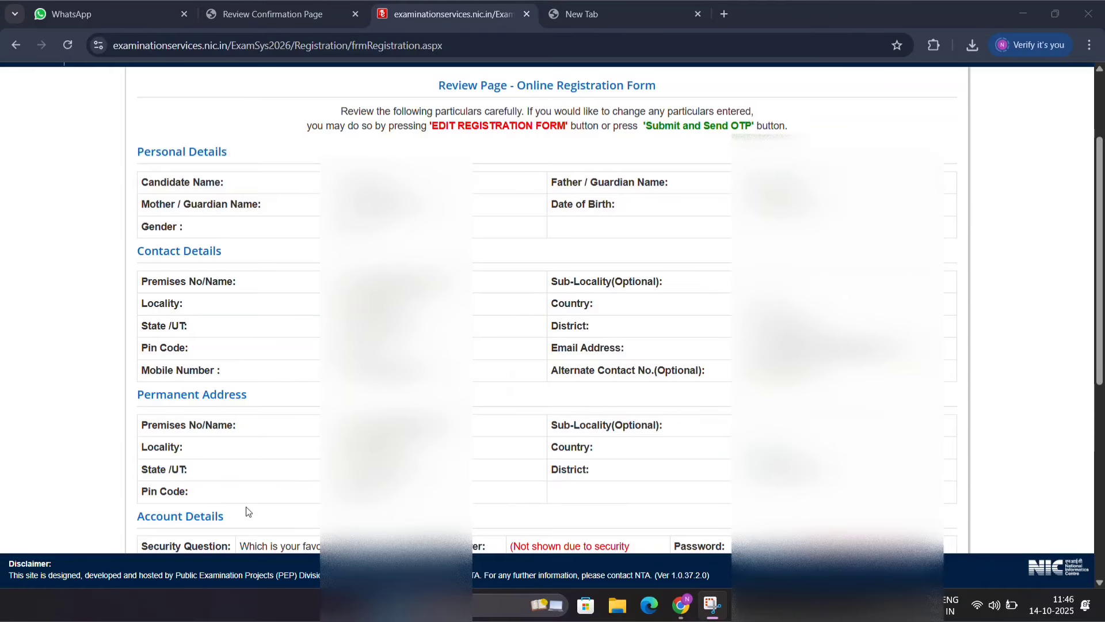
Step: Verify the particulars checklist and agree to the declaration, and submit the registration form with an OTP request for mobile verification
{"action": "scroll", "coordinate": [247, 512], "scroll_direction": "down", "scroll_amount": 7}
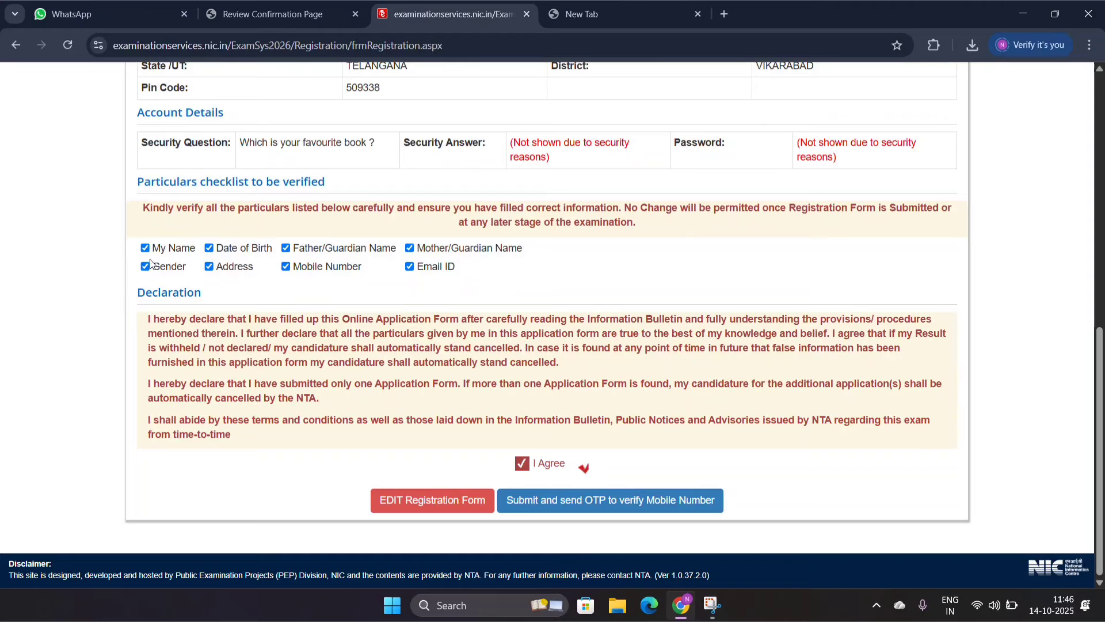
{"action": "left_click", "coordinate": [146, 248]}
{"action": "left_click", "coordinate": [145, 248]}
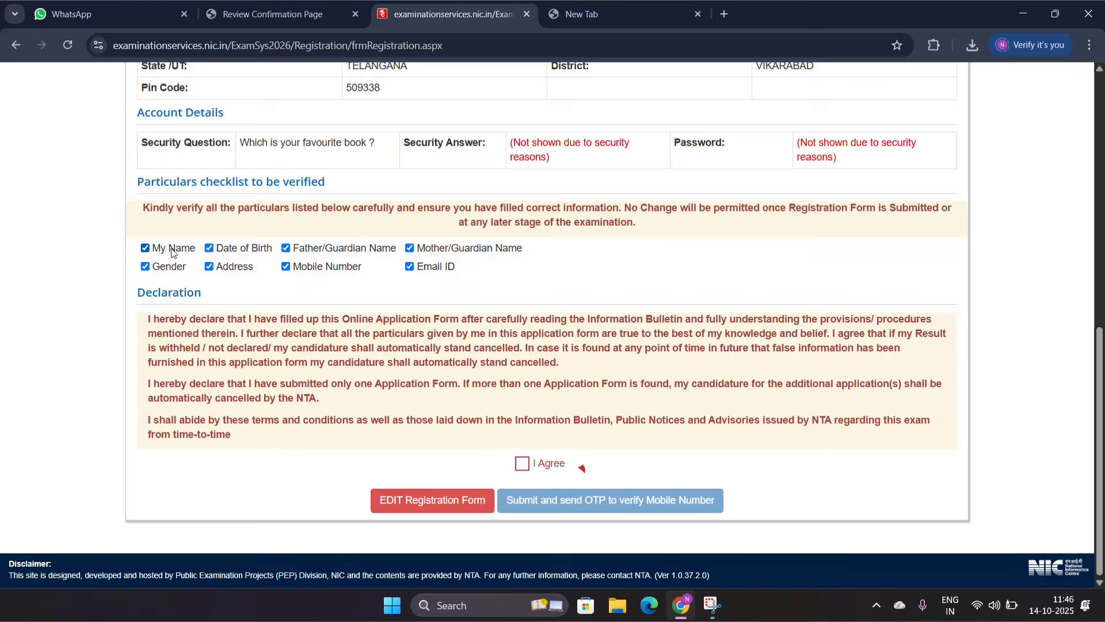
{"action": "left_click", "coordinate": [210, 249]}
{"action": "left_click", "coordinate": [524, 465]}
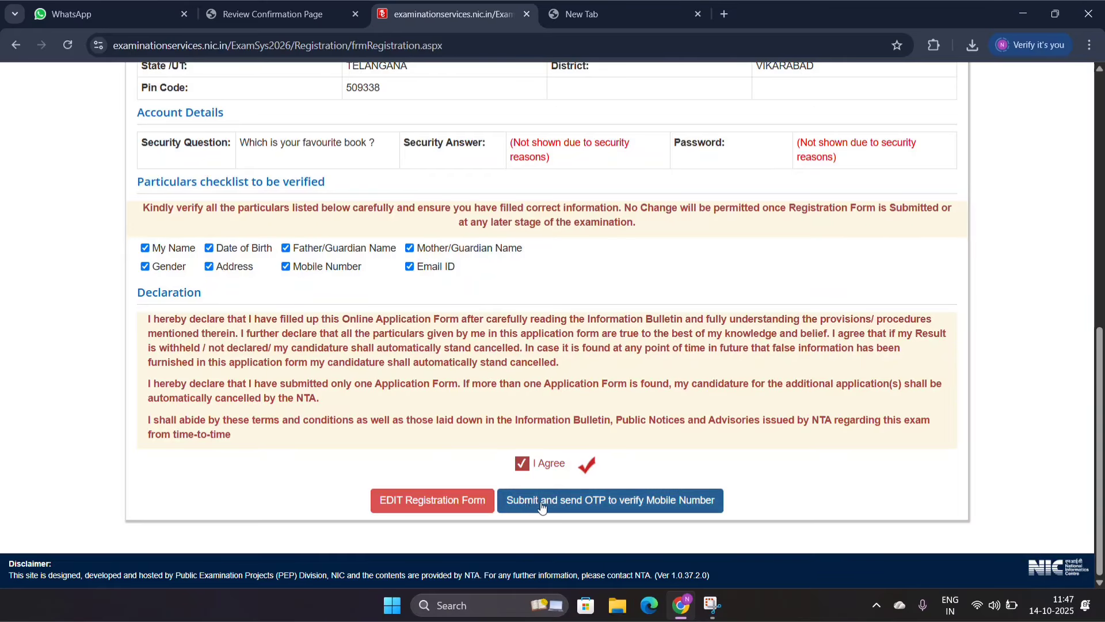
{"action": "left_click", "coordinate": [595, 498]}
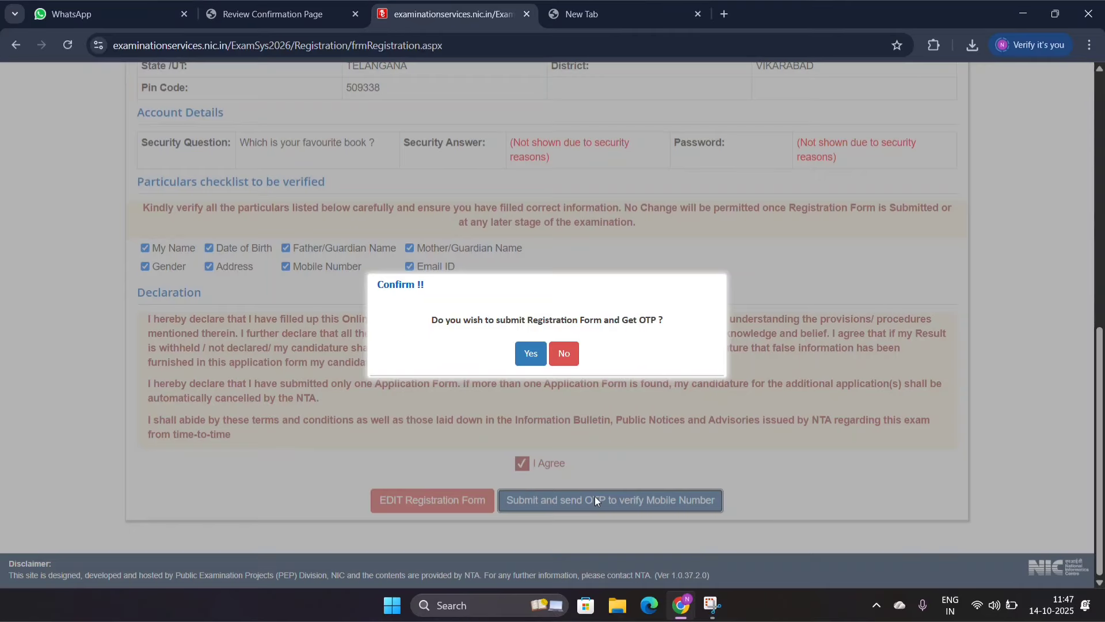
{"action": "left_click", "coordinate": [529, 356]}
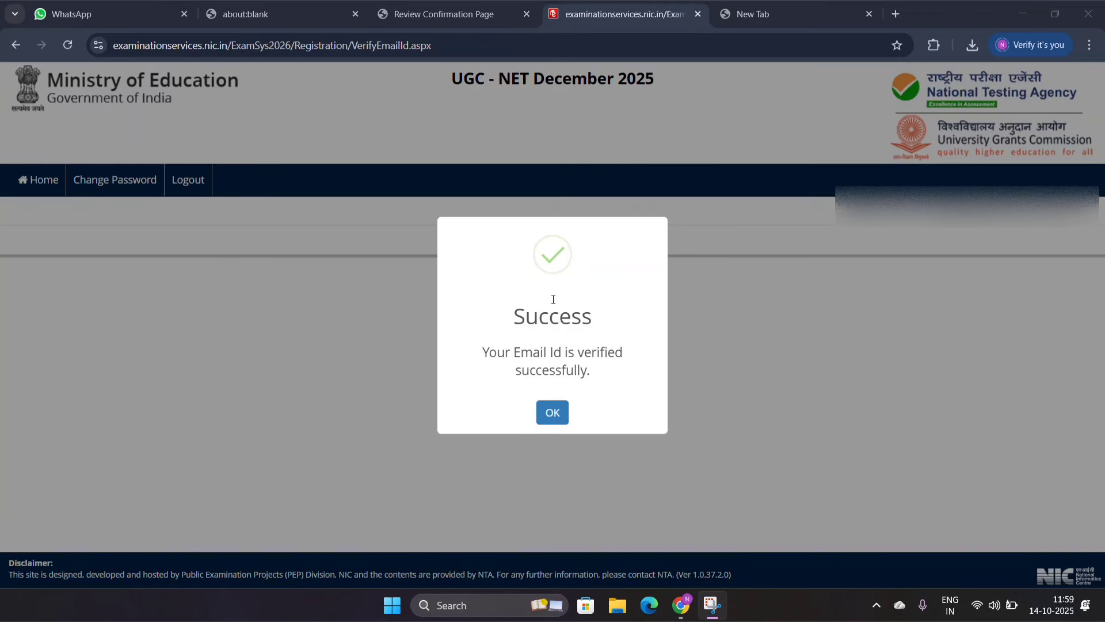
Step: Acknowledge the email verification and proceed to the Personal Details section of the application form
{"action": "left_click", "coordinate": [553, 413]}
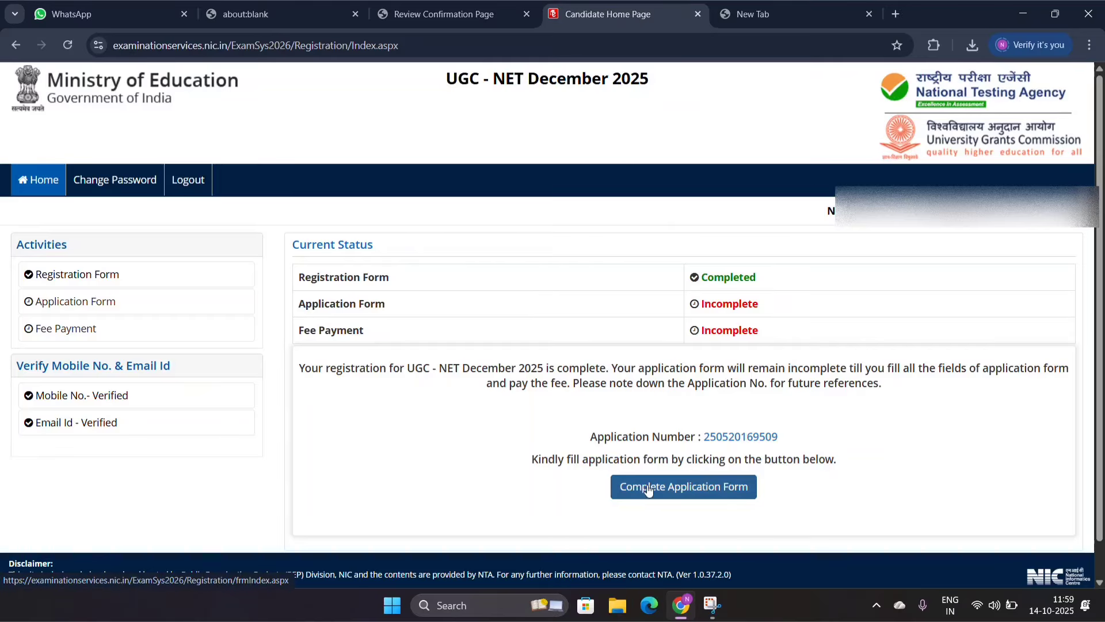
{"action": "left_click", "coordinate": [697, 489]}
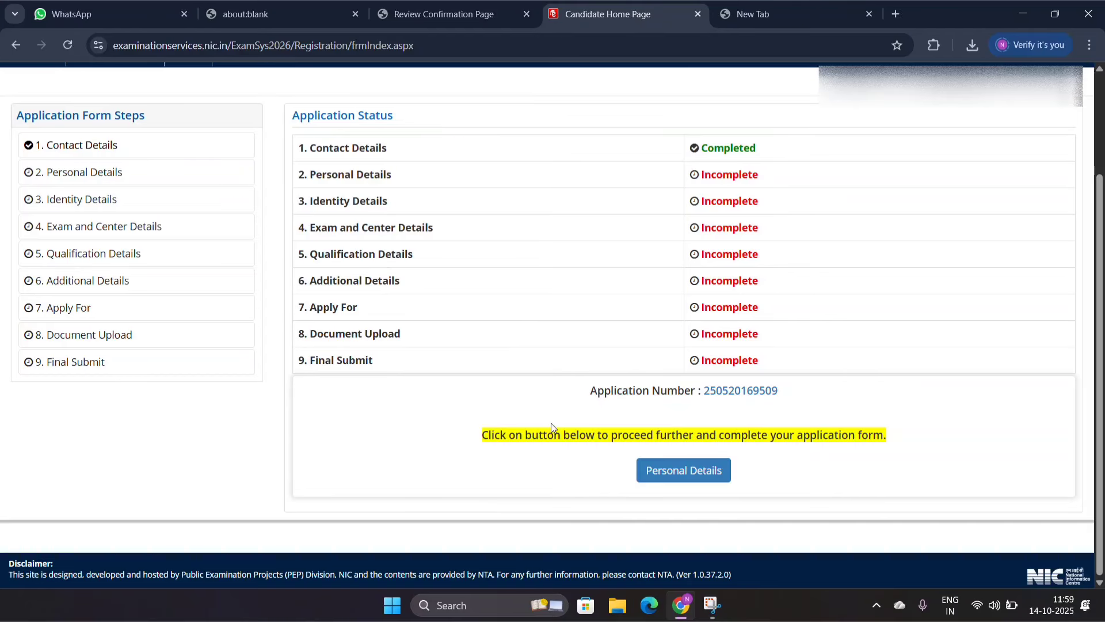
{"action": "left_click", "coordinate": [667, 472]}
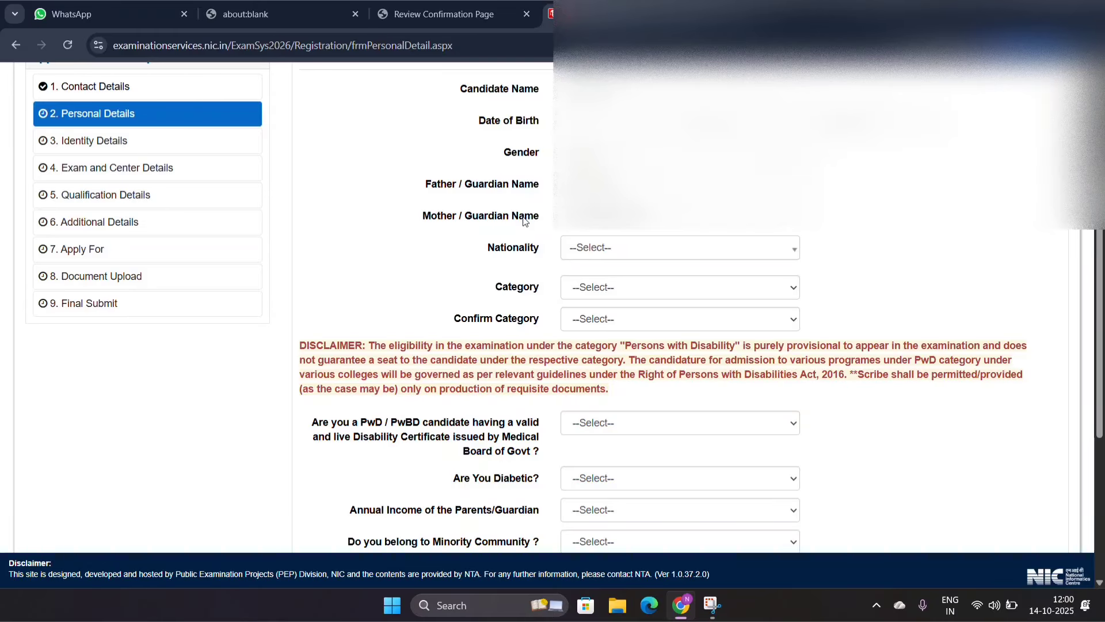
Step: Set the nationality to Indian and both the category and its confirmation to OBC- NCL (Central List)
{"action": "scroll", "coordinate": [525, 222], "scroll_direction": "down", "scroll_amount": 3}
{"action": "left_click", "coordinate": [613, 81]}
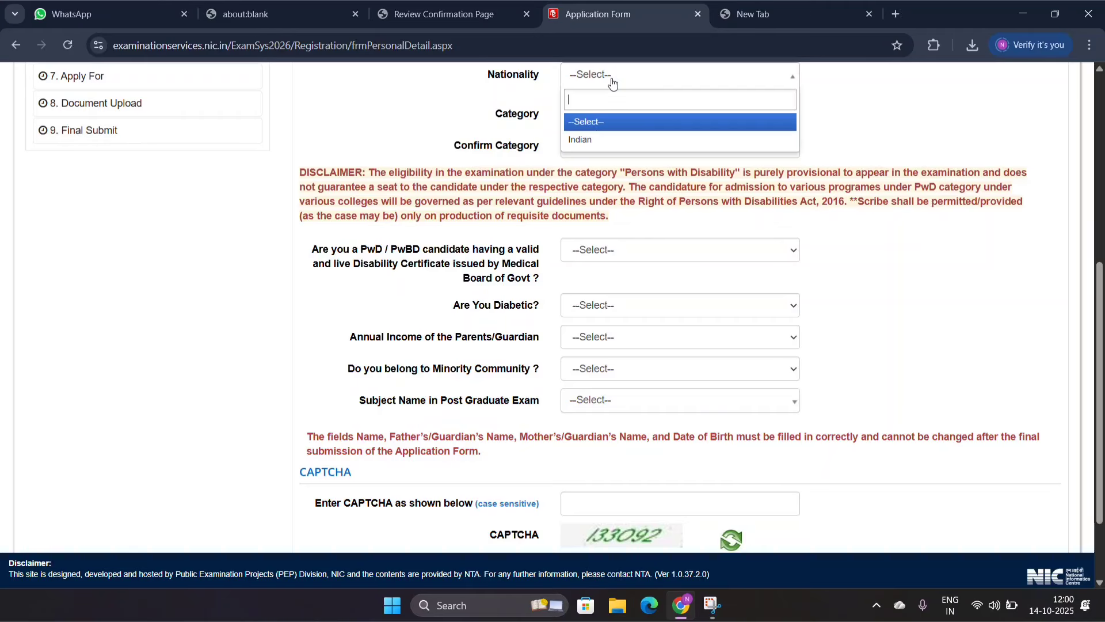
{"action": "left_click", "coordinate": [577, 140]}
{"action": "left_click", "coordinate": [596, 121]}
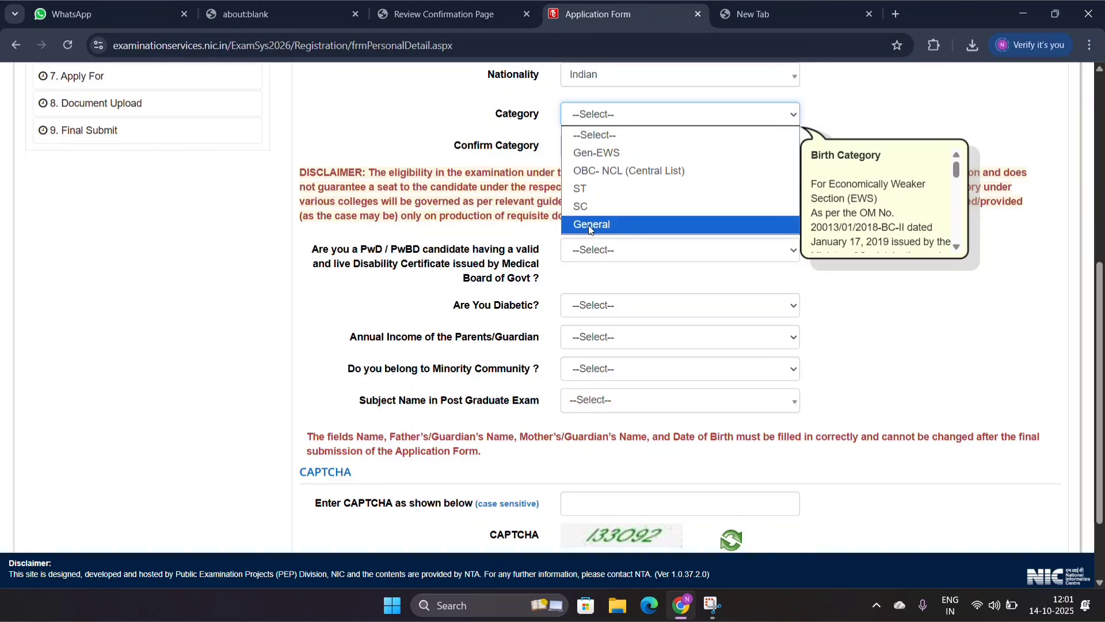
{"action": "left_click", "coordinate": [622, 169]}
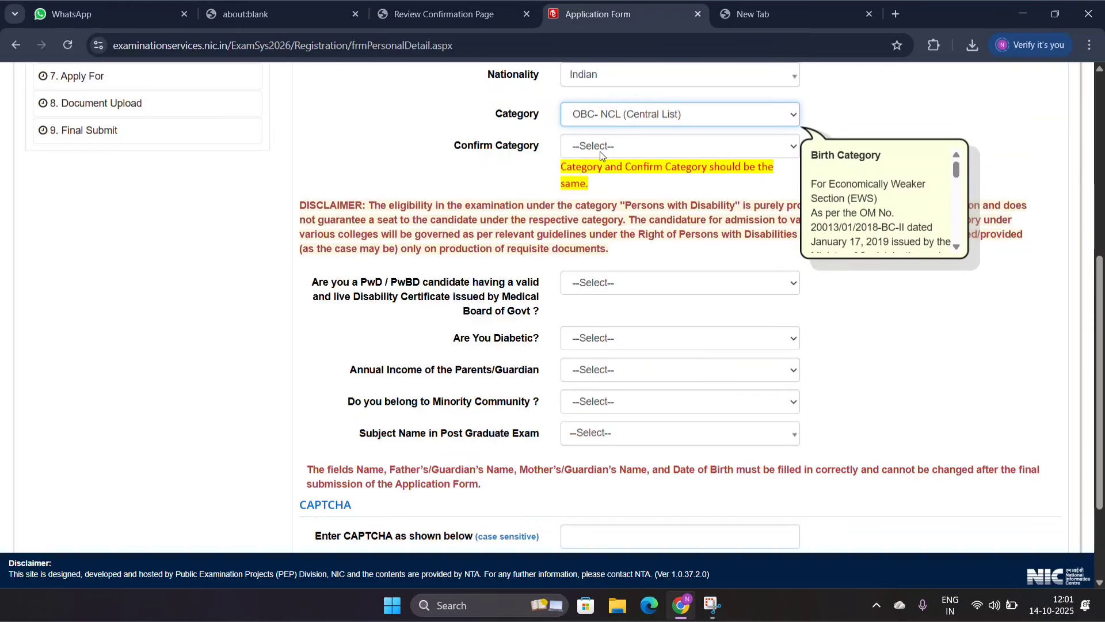
{"action": "left_click", "coordinate": [599, 147]}
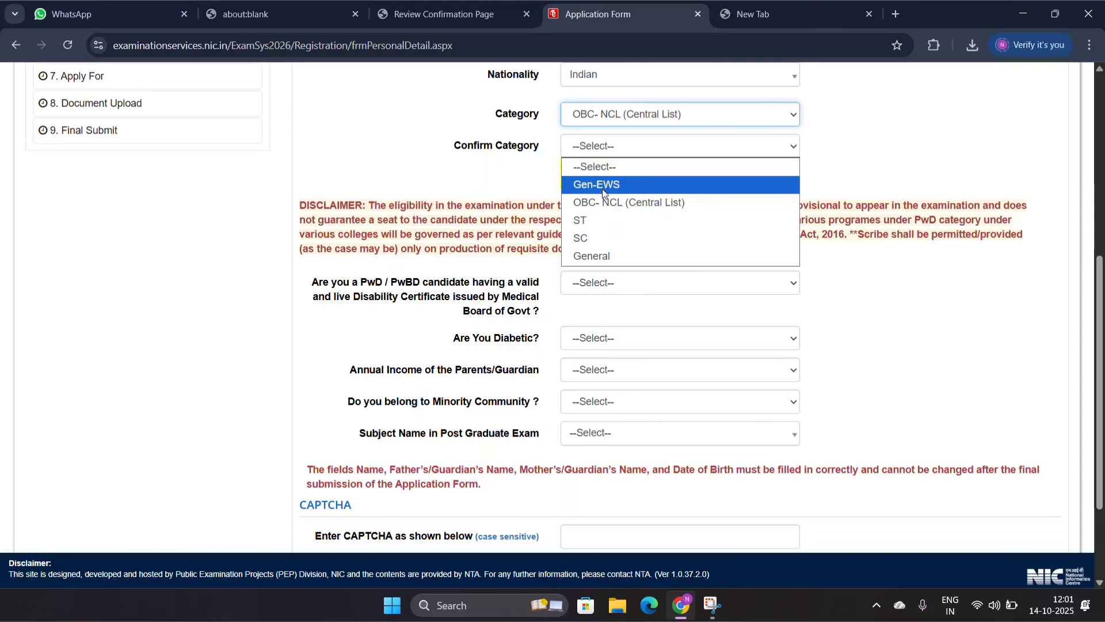
{"action": "left_click", "coordinate": [610, 203]}
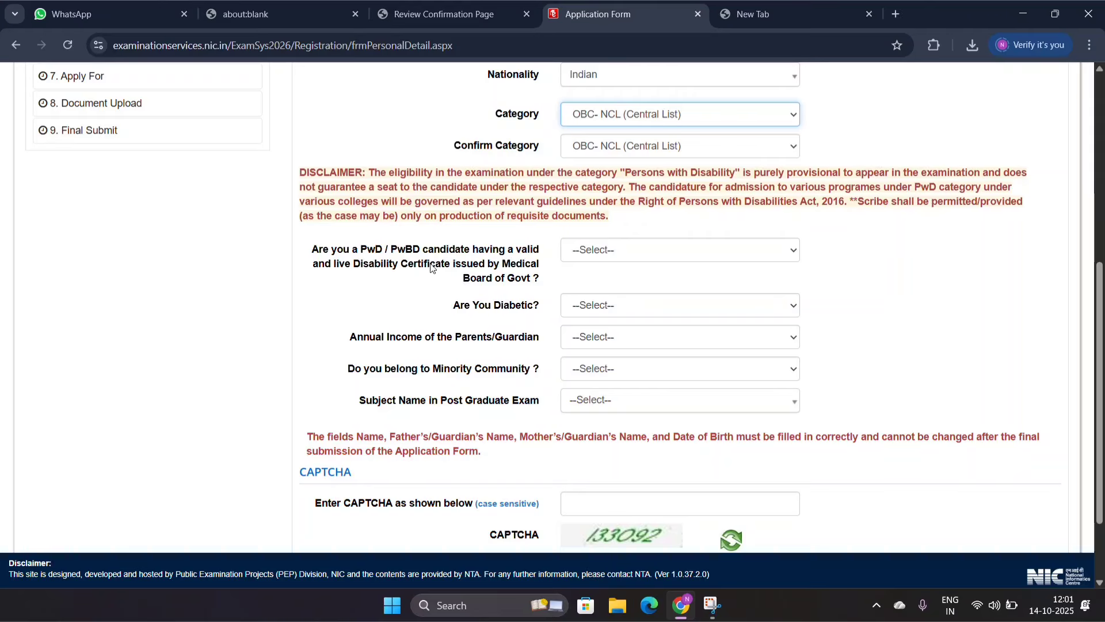
Step: Answer No to both the PwD / PwBD disability certificate question and the diabetic question
{"action": "left_click", "coordinate": [589, 252]}
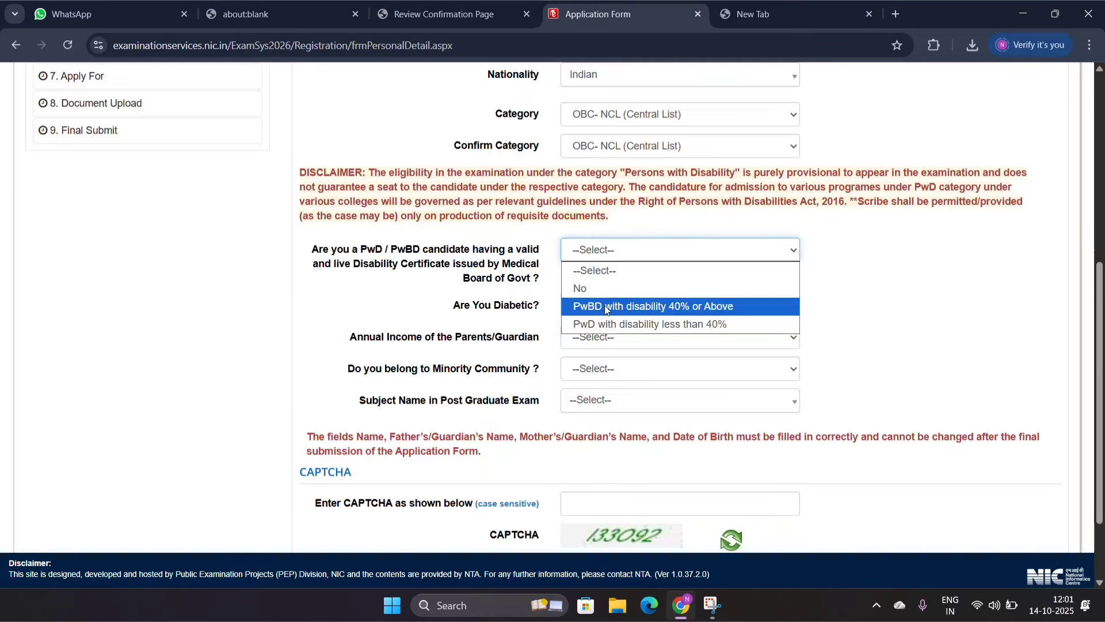
{"action": "left_click", "coordinate": [651, 288]}
{"action": "left_click", "coordinate": [636, 300]}
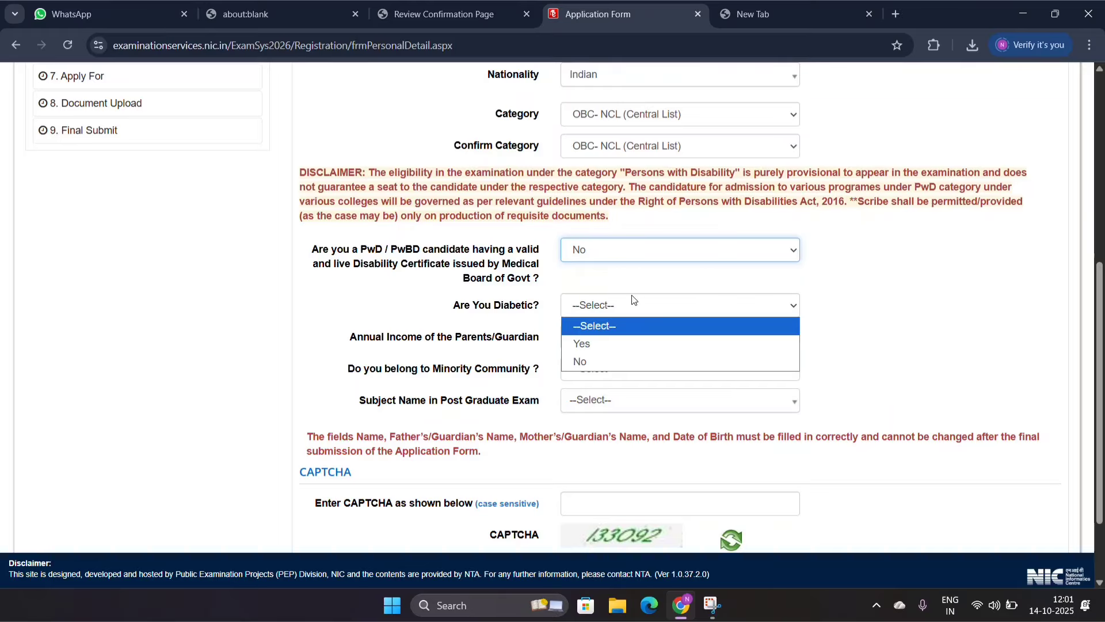
{"action": "left_click", "coordinate": [634, 299]}
{"action": "left_click", "coordinate": [630, 319]}
{"action": "left_click", "coordinate": [628, 315]}
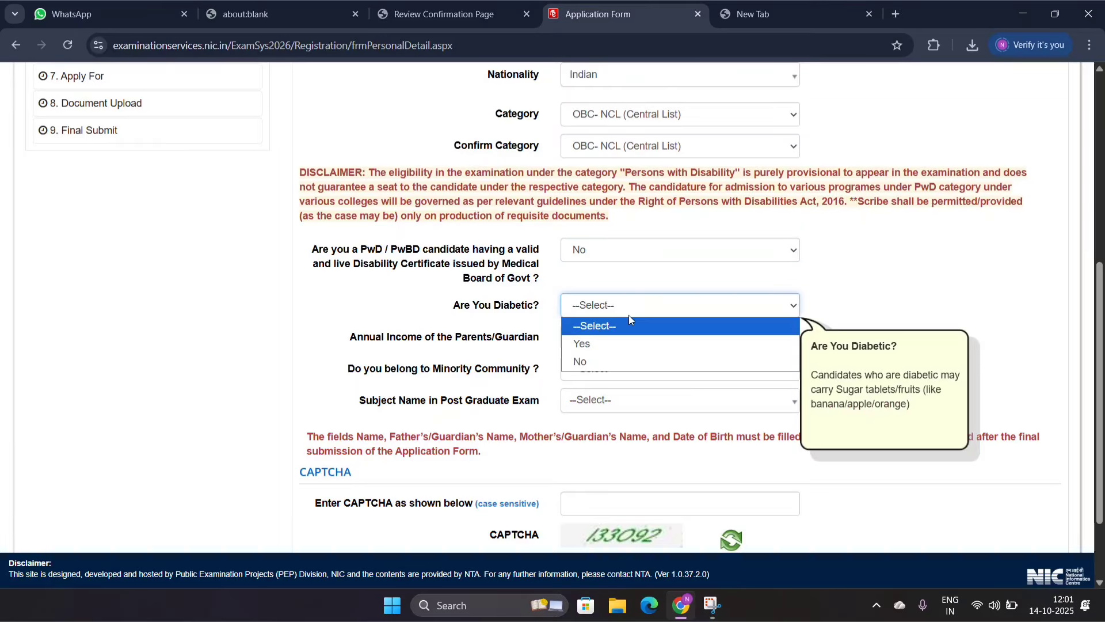
{"action": "left_click", "coordinate": [623, 361]}
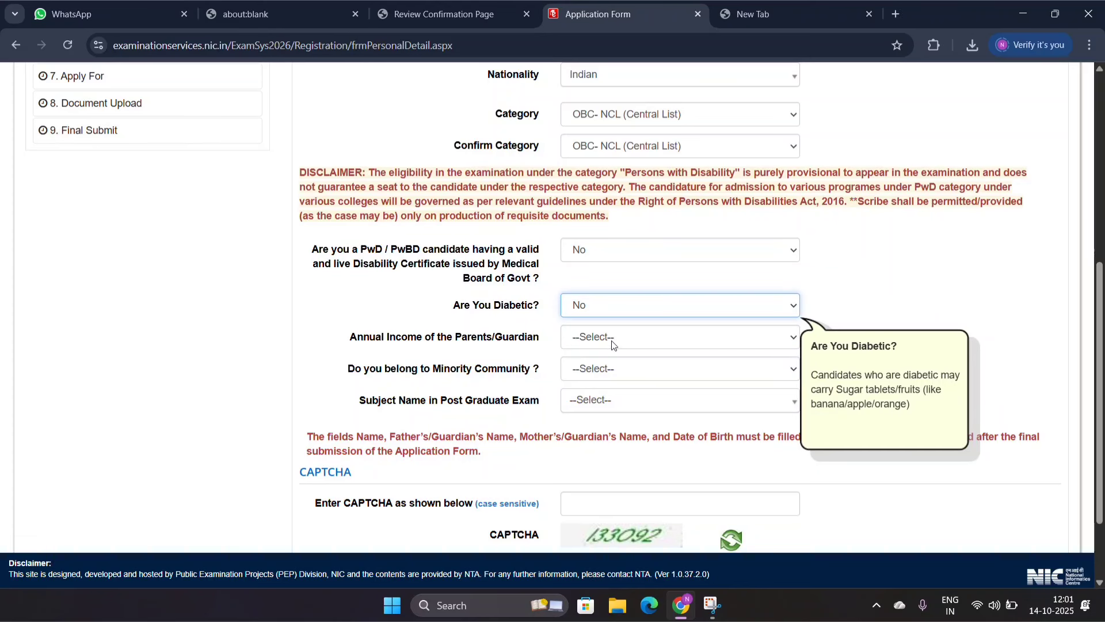
{"action": "left_click", "coordinate": [611, 340]}
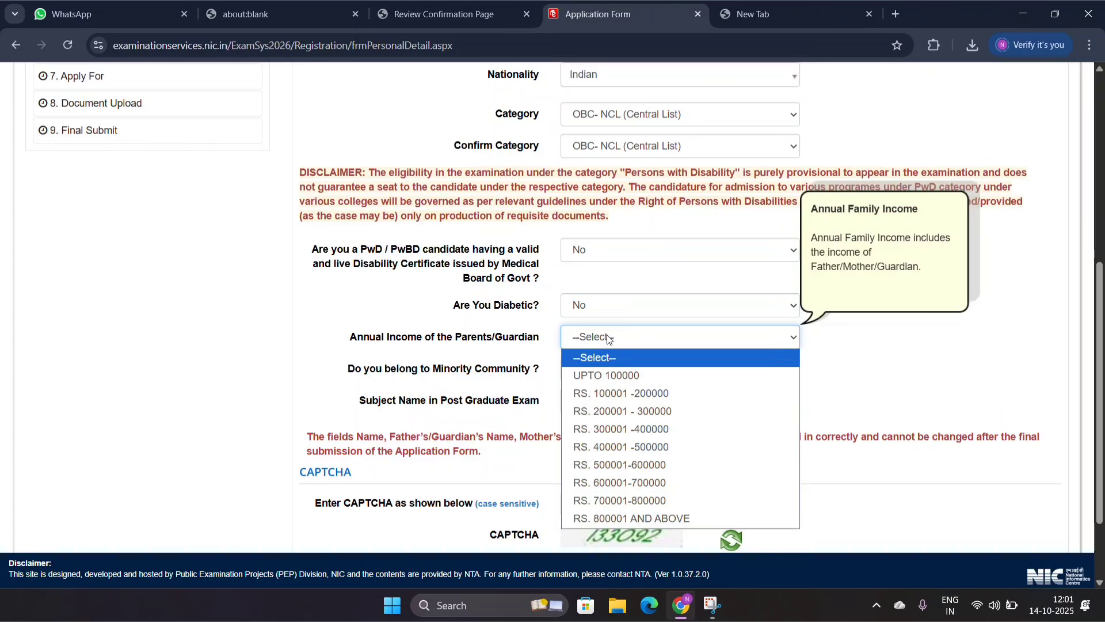
{"action": "left_click", "coordinate": [610, 394]}
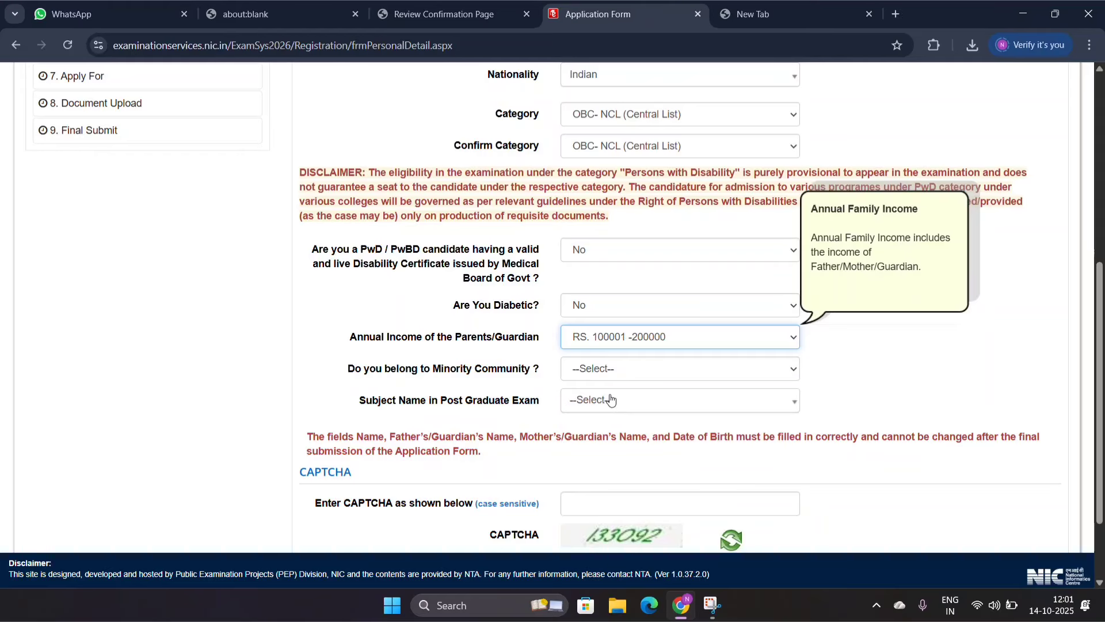
{"action": "left_click", "coordinate": [603, 376]}
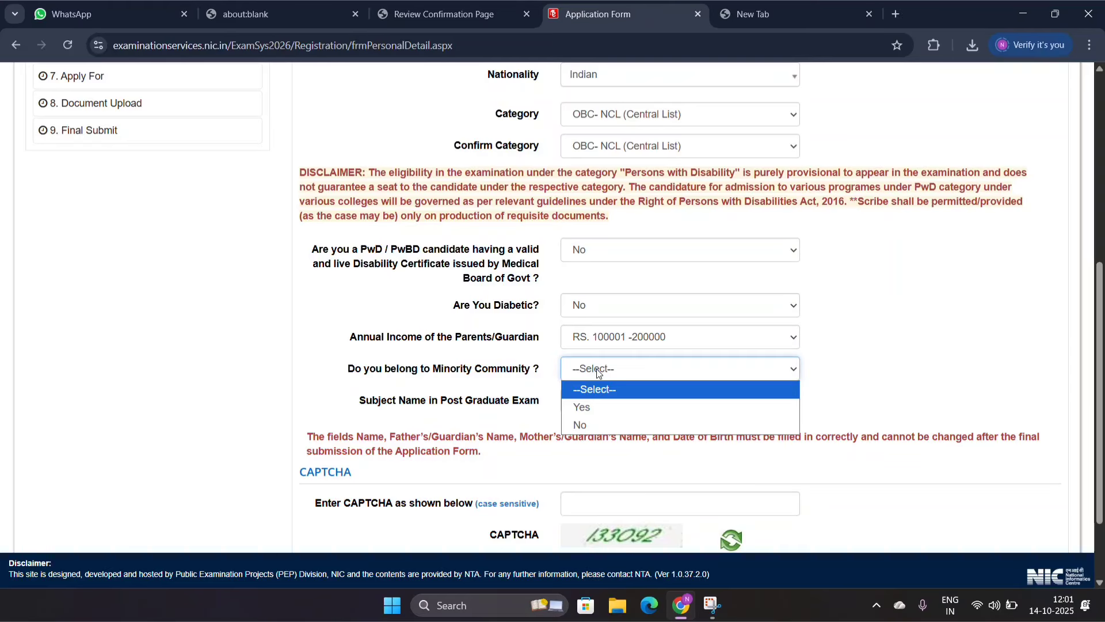
{"action": "left_click", "coordinate": [589, 421]}
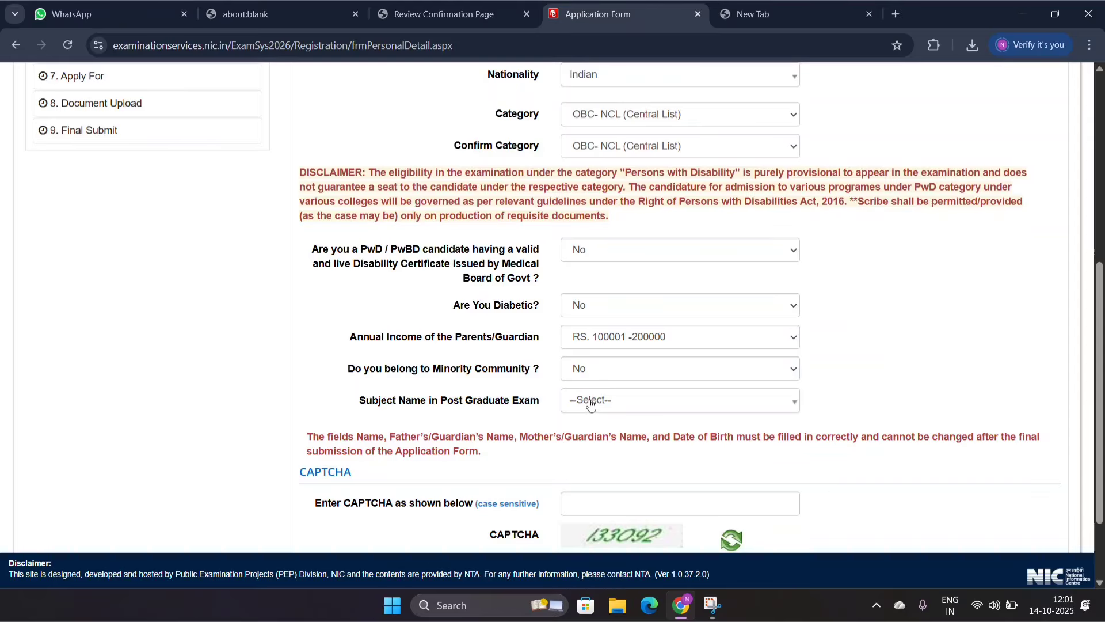
Step: Choose Education as the subject name in the Post Graduate exam
{"action": "left_click", "coordinate": [591, 405]}
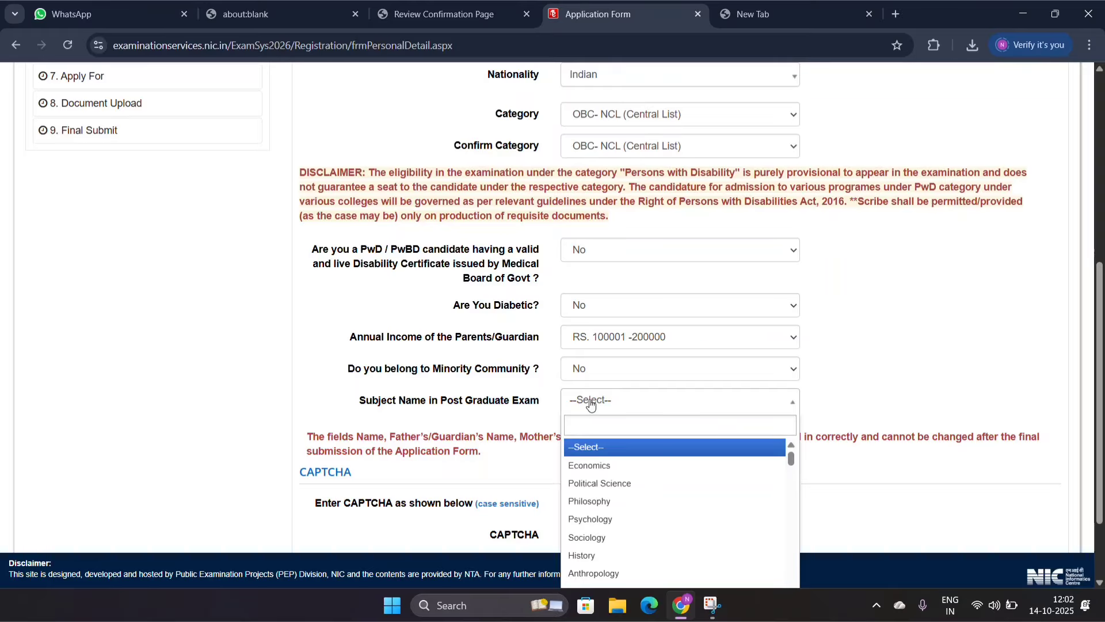
{"action": "type", "text": "C"}
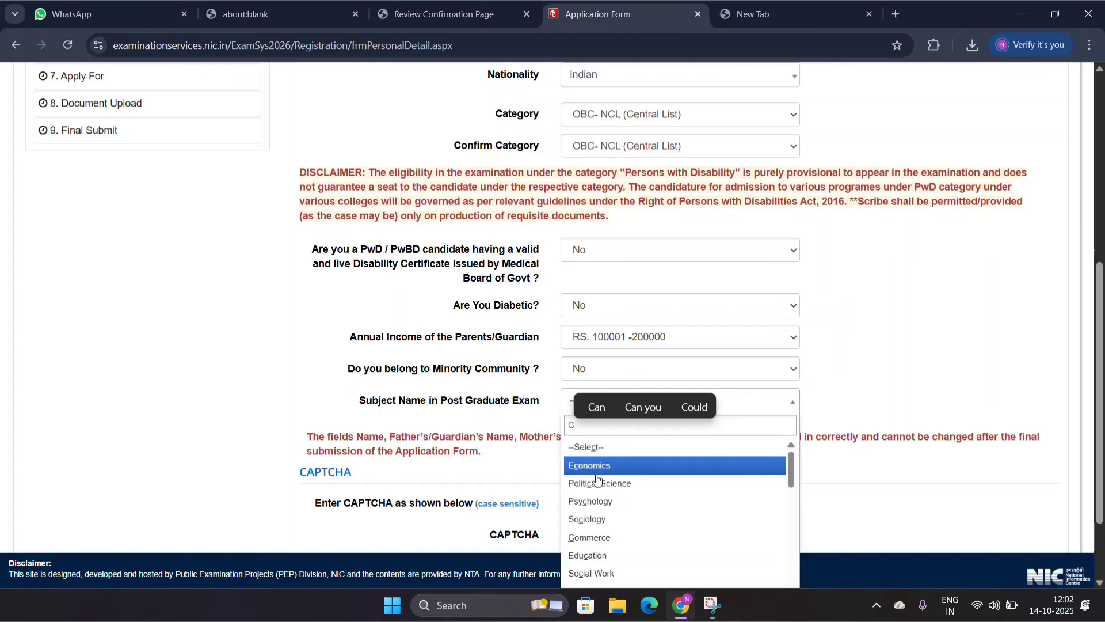
{"action": "left_click", "coordinate": [597, 550]}
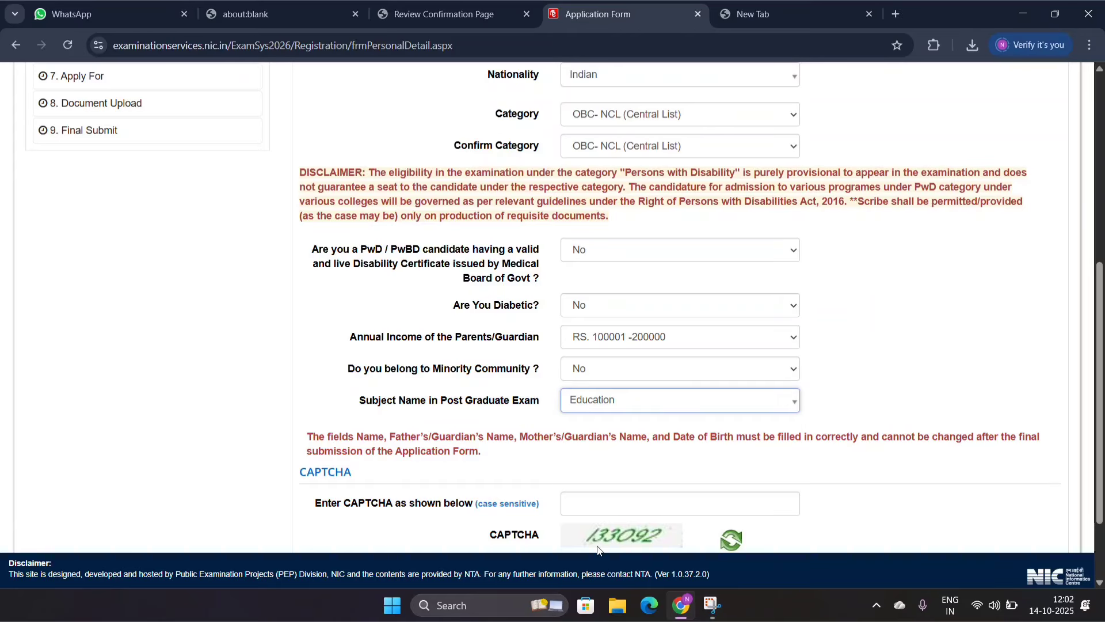
Step: Enter the displayed CAPTCHA, then save and confirm submission of the Personal Details section
{"action": "scroll", "coordinate": [596, 507], "scroll_direction": "down", "scroll_amount": 1}
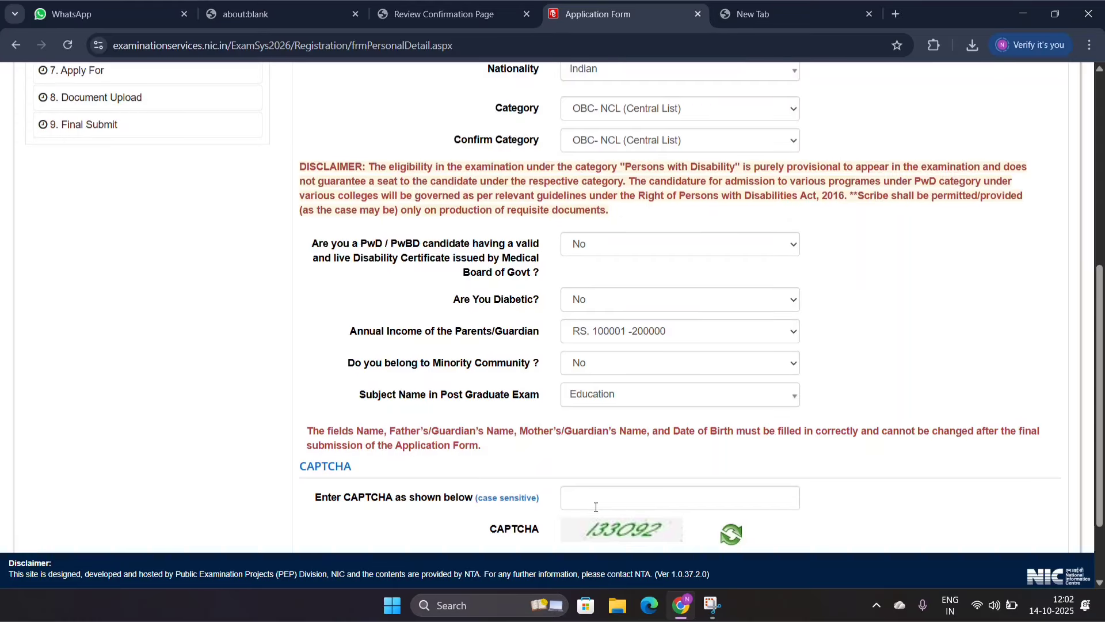
{"action": "scroll", "coordinate": [596, 507], "scroll_direction": "down", "scroll_amount": 2}
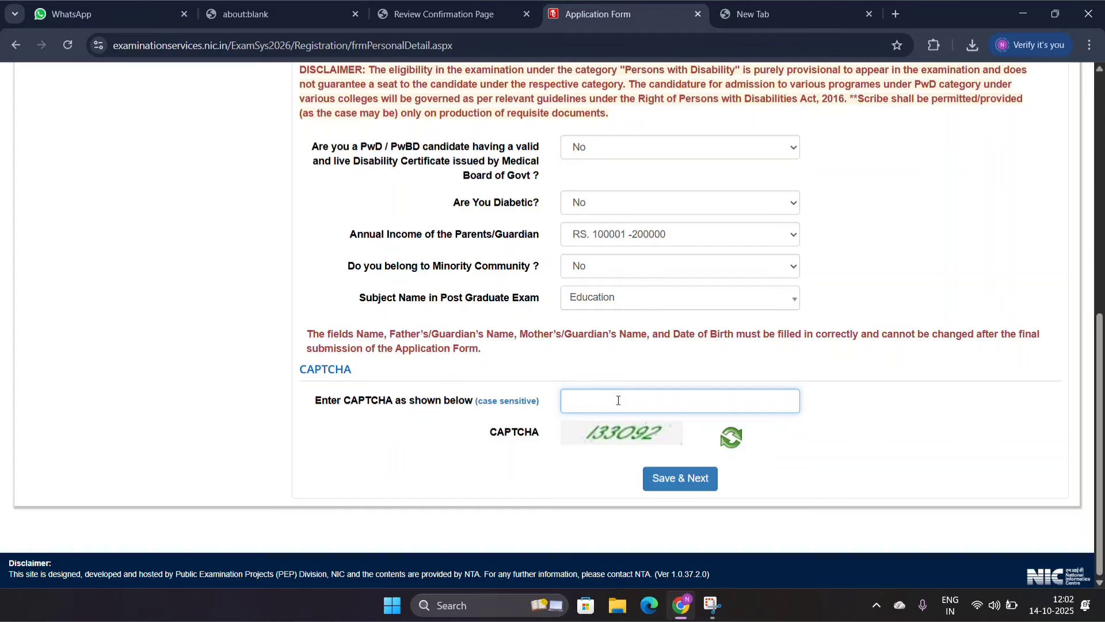
{"action": "type", "text": "I33O92"}
{"action": "key", "text": "Return"}
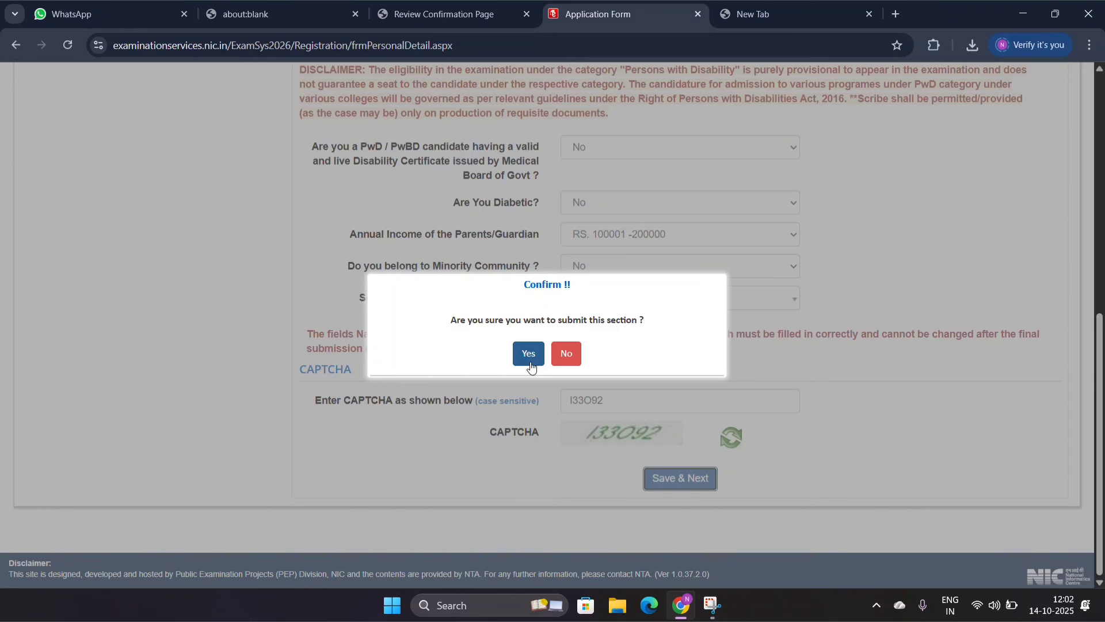
{"action": "left_click", "coordinate": [534, 356]}
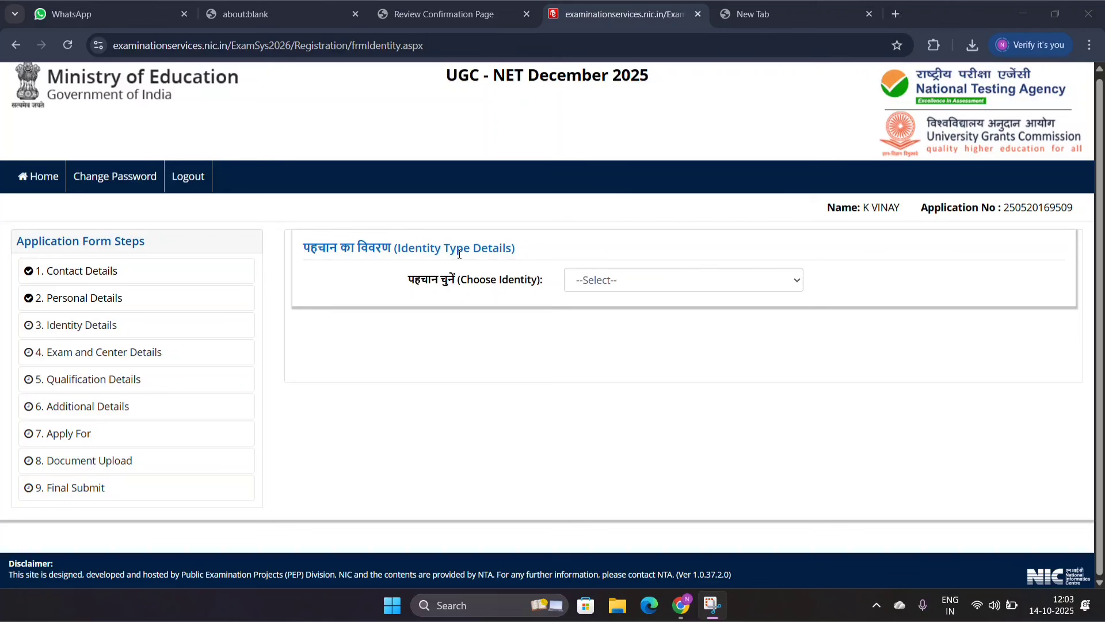
Step: Choose Aadhaar as the identity type and agree to share the Aadhaar details for identity verification
{"action": "left_click", "coordinate": [595, 288]}
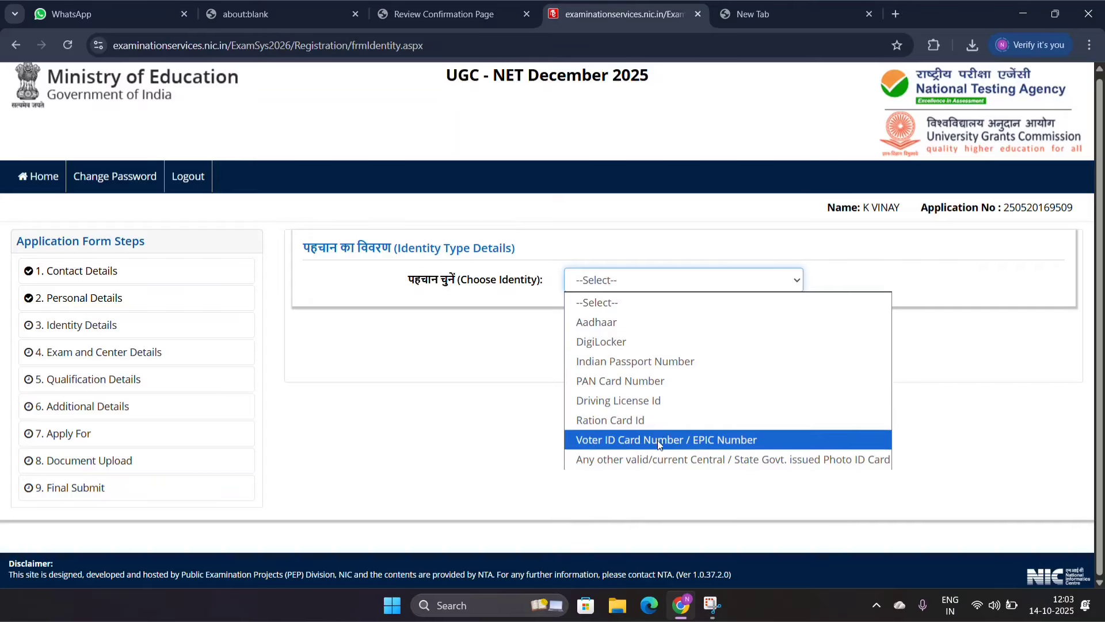
{"action": "left_click", "coordinate": [654, 322]}
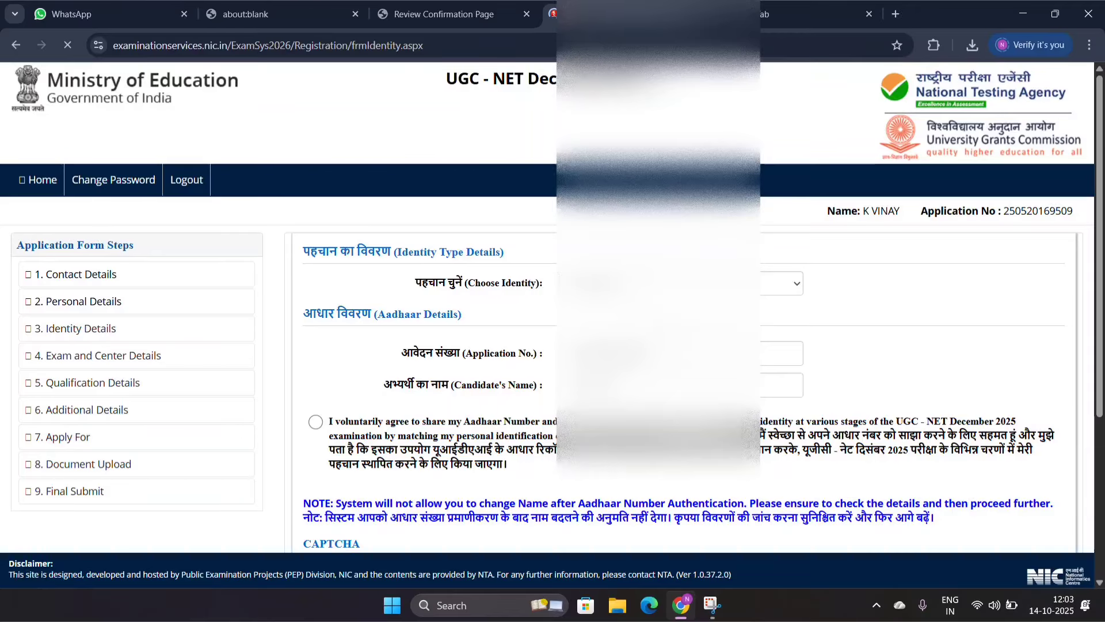
{"action": "scroll", "coordinate": [490, 291], "scroll_direction": "down", "scroll_amount": 4}
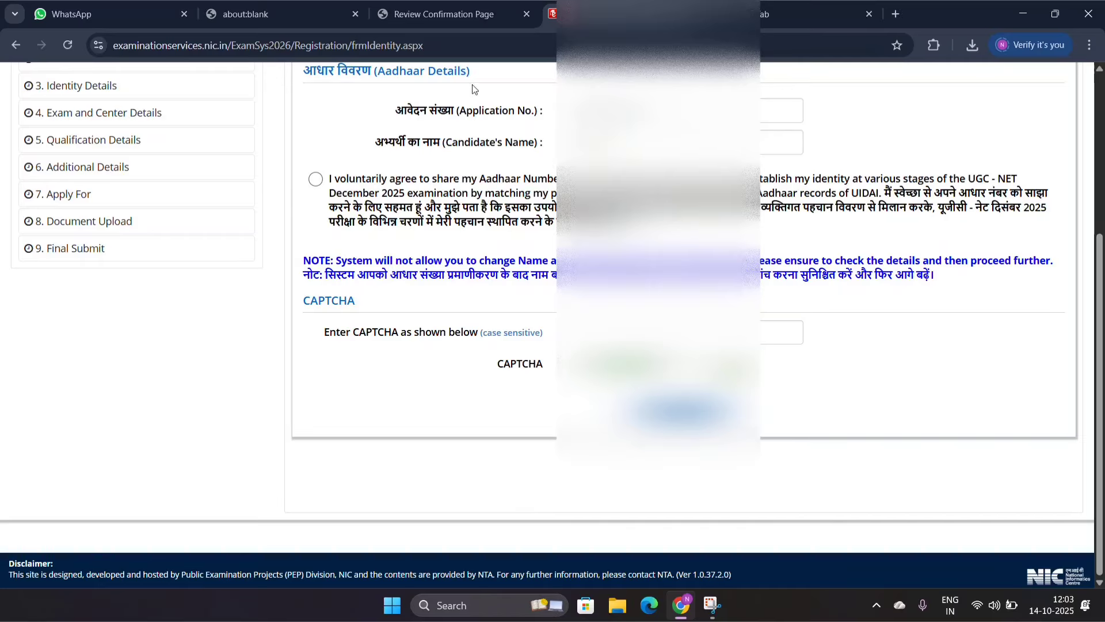
{"action": "left_click", "coordinate": [316, 181]}
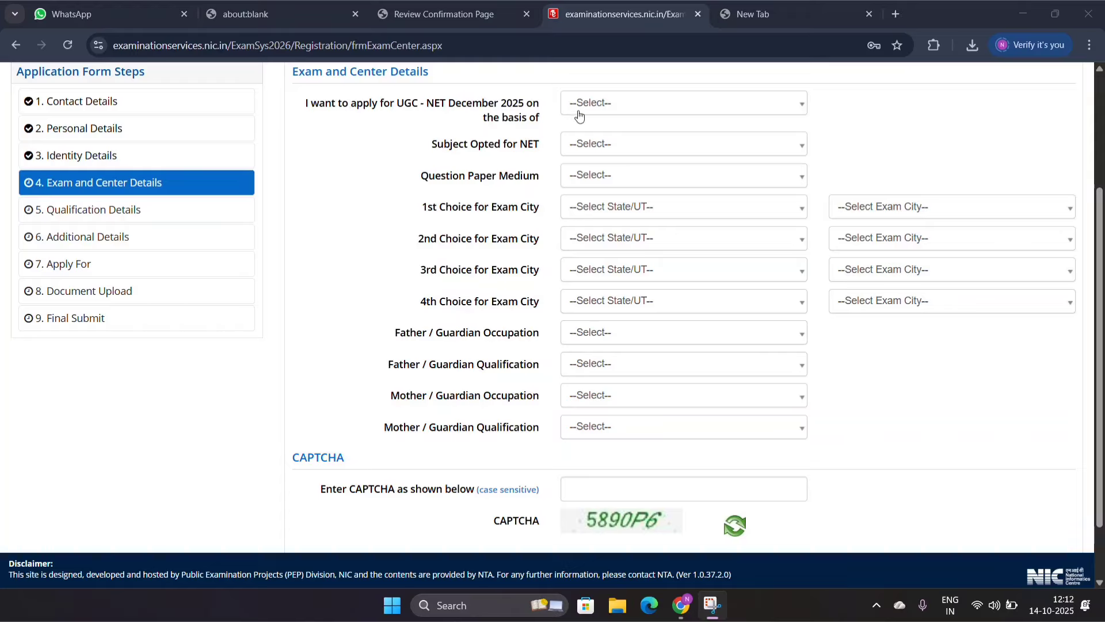
Step: Apply for UGC - NET December 2025 on the basis of a Master's Degree, with Education as the subject opted for NET
{"action": "left_click", "coordinate": [625, 110]}
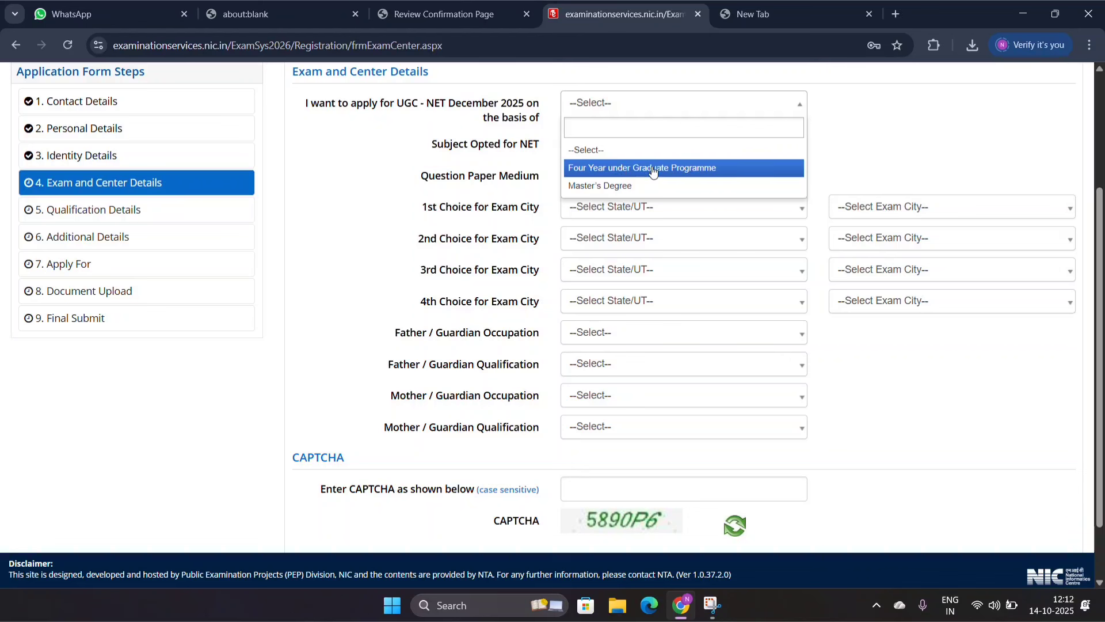
{"action": "left_click", "coordinate": [599, 185]}
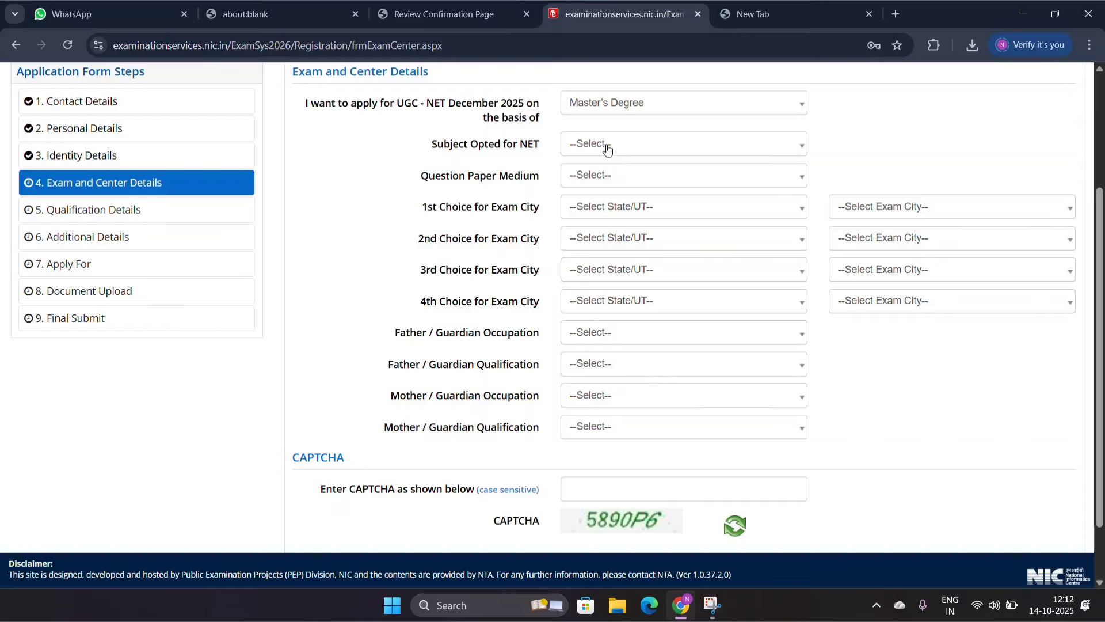
{"action": "left_click", "coordinate": [607, 150]}
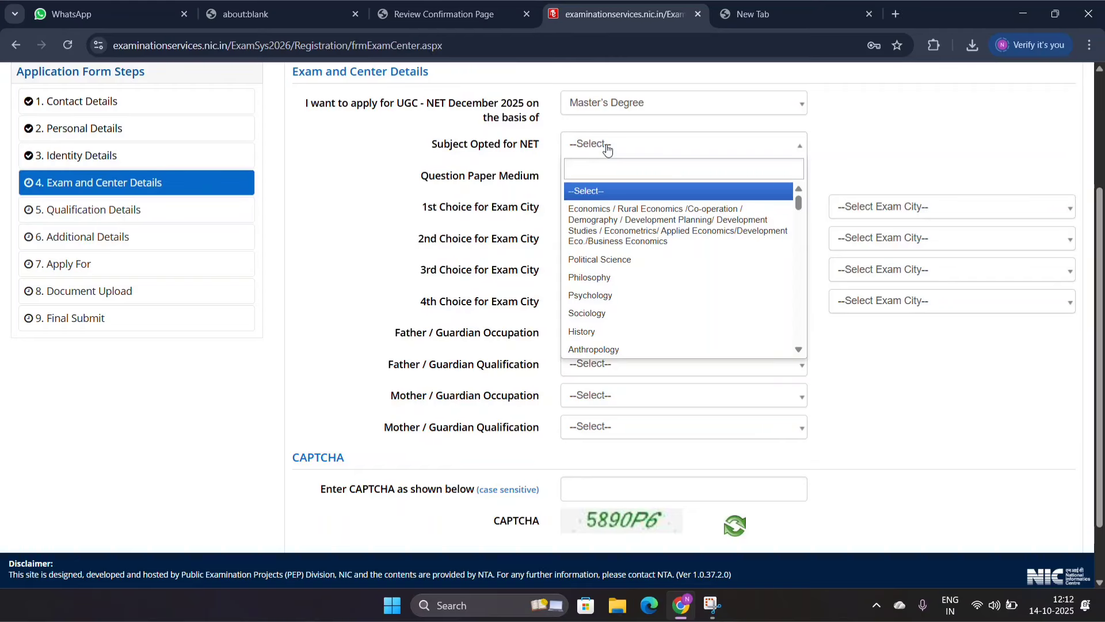
{"action": "type", "text": "EDU"}
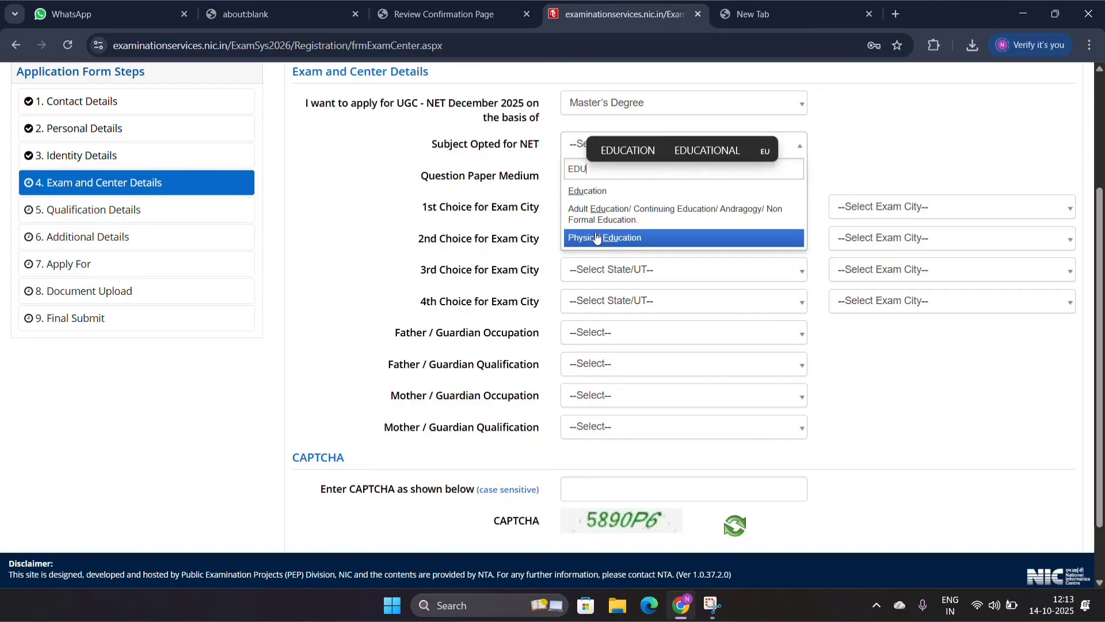
{"action": "left_click", "coordinate": [593, 192]}
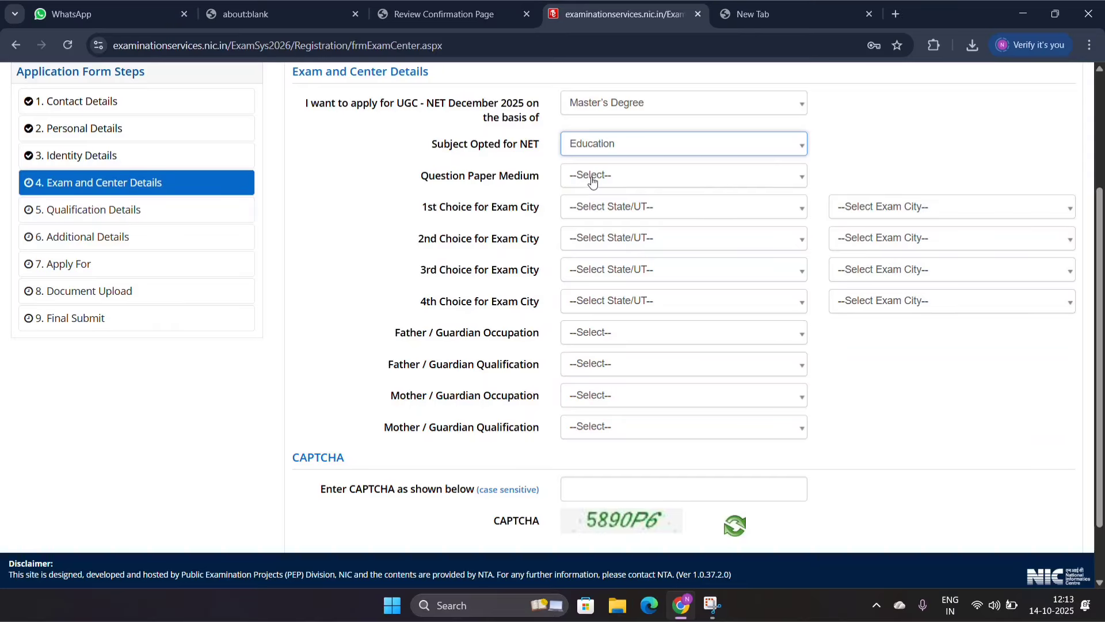
Step: Set the question paper medium to English and choose TELANGANA as the state for all four exam city choices
{"action": "left_click", "coordinate": [593, 180]}
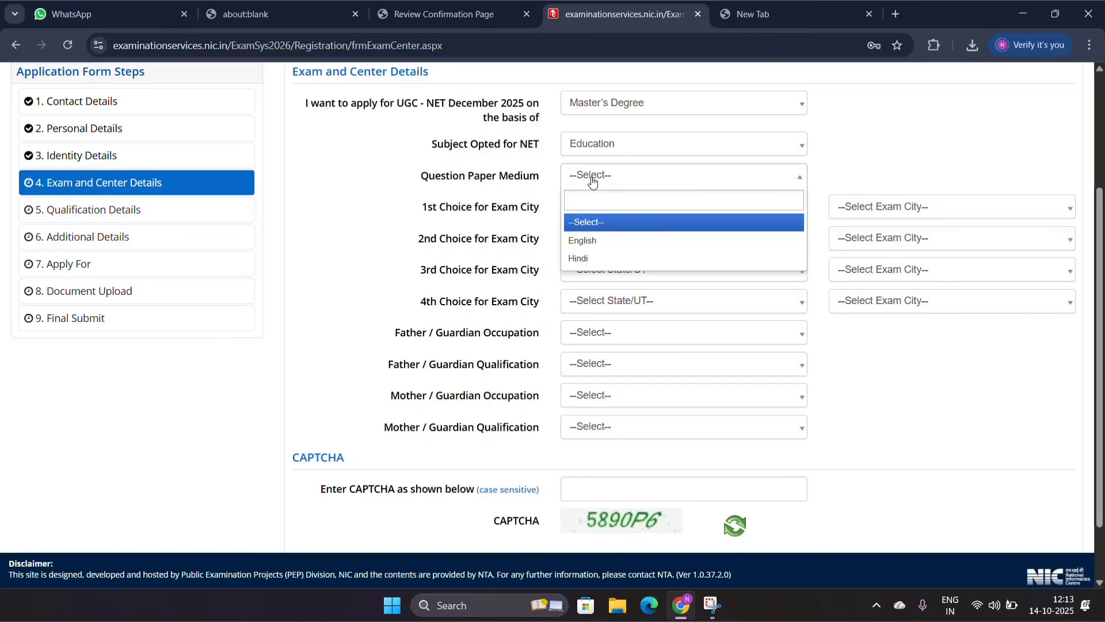
{"action": "left_click", "coordinate": [590, 244]}
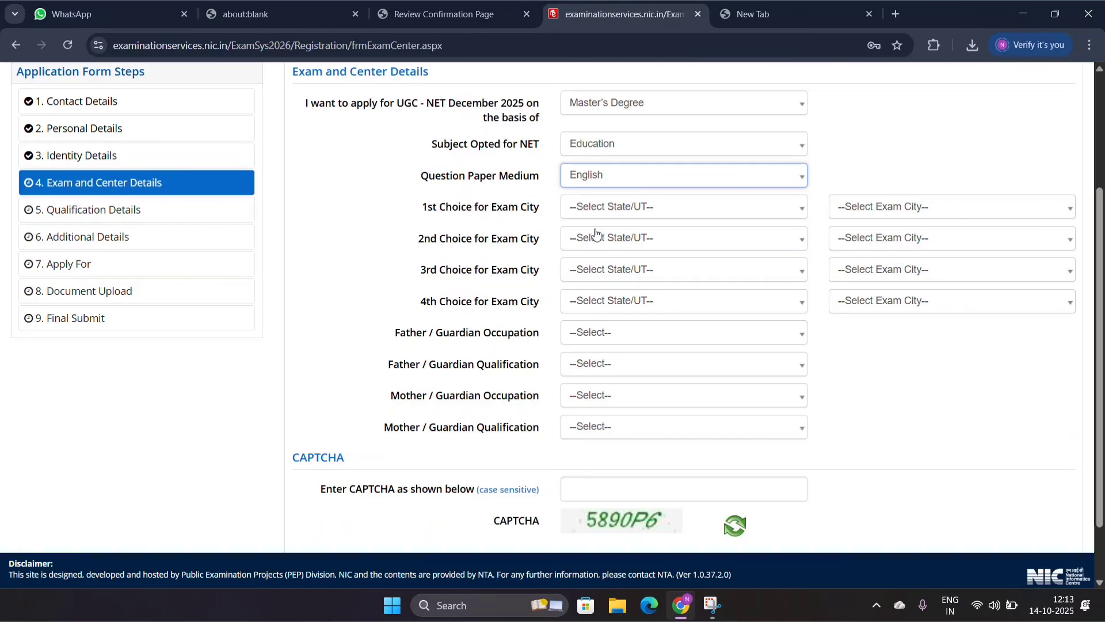
{"action": "left_click", "coordinate": [602, 211]}
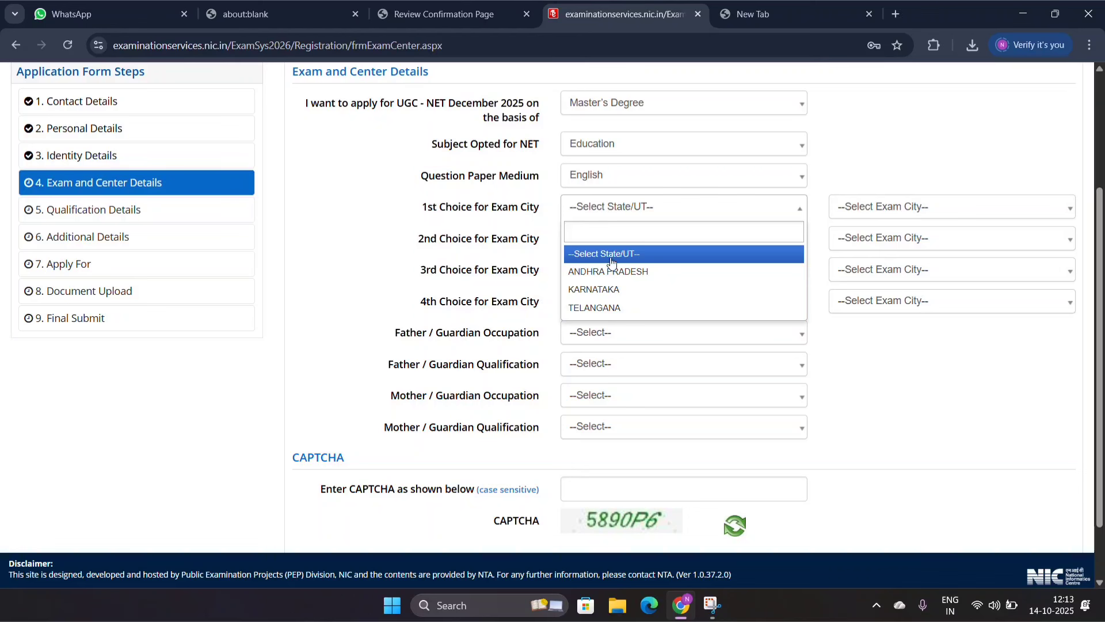
{"action": "left_click", "coordinate": [610, 308]}
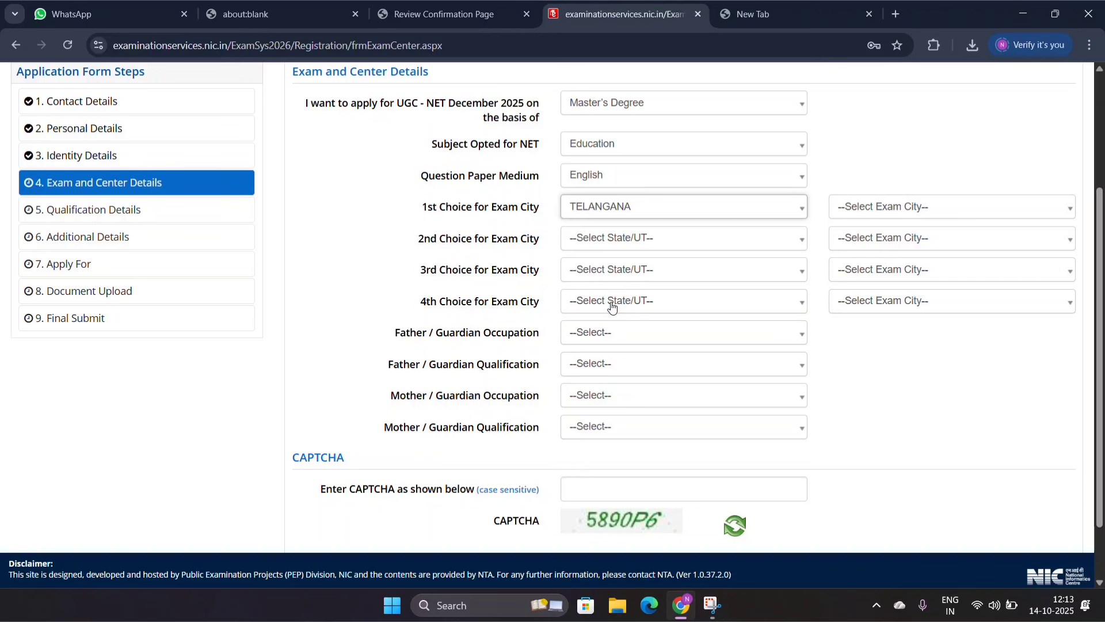
{"action": "left_click", "coordinate": [607, 242]}
{"action": "left_click", "coordinate": [604, 351]}
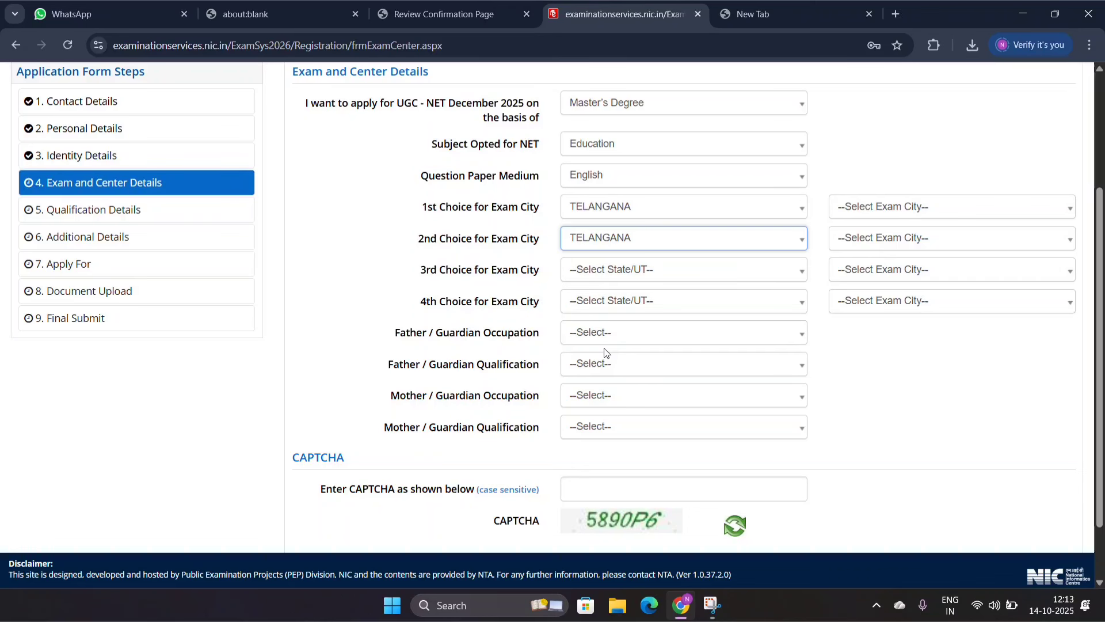
{"action": "left_click", "coordinate": [603, 280]}
{"action": "left_click", "coordinate": [604, 279]}
{"action": "left_click", "coordinate": [603, 280]}
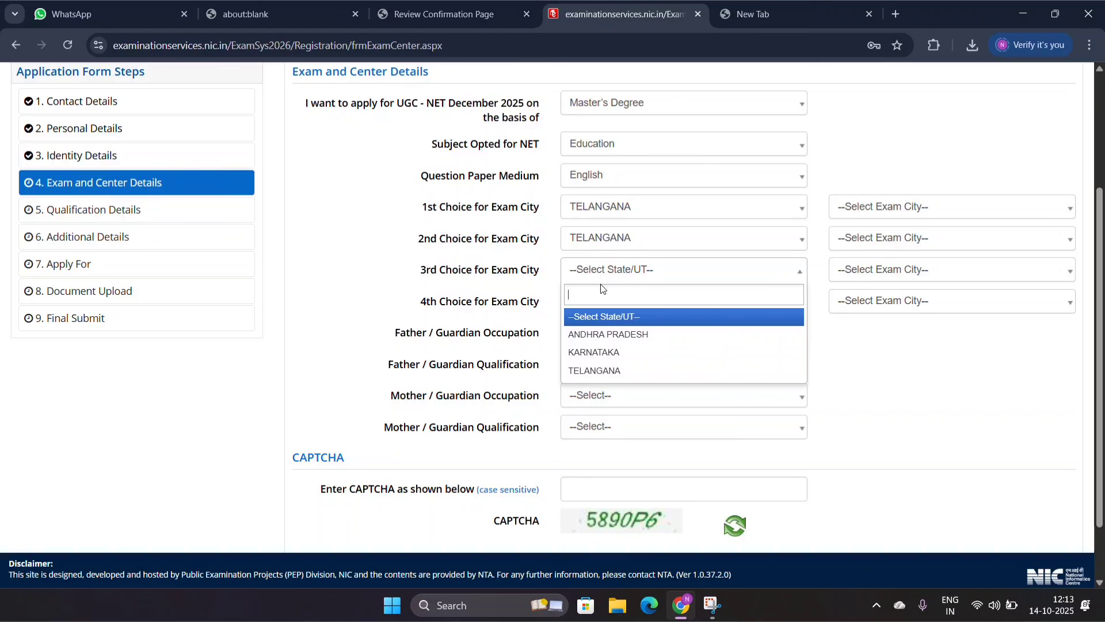
{"action": "left_click", "coordinate": [599, 371]}
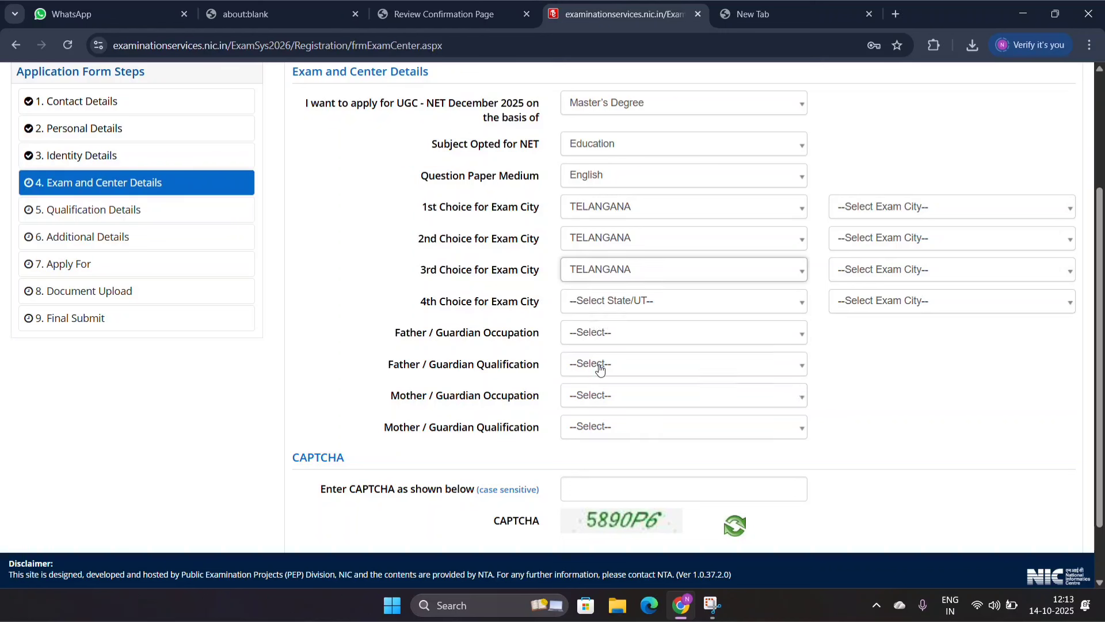
{"action": "left_click", "coordinate": [599, 303]}
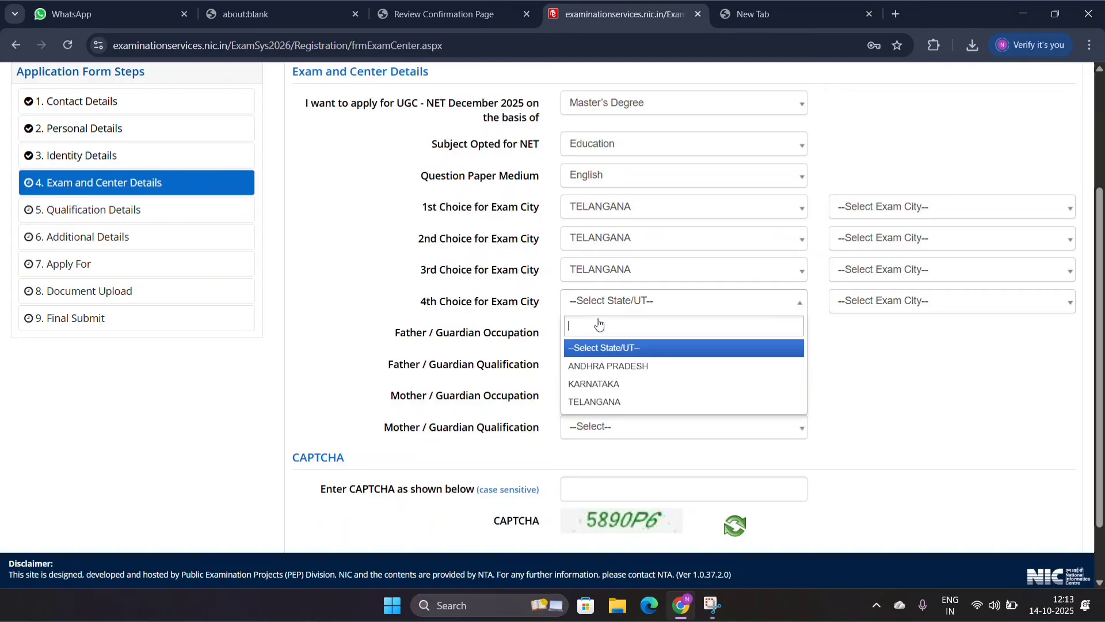
{"action": "left_click", "coordinate": [595, 401]}
Step: Choose Mahabubnagar, Hyderabad, Nalgonda and Khammam as the first to fourth exam cities
{"action": "left_click", "coordinate": [927, 207]}
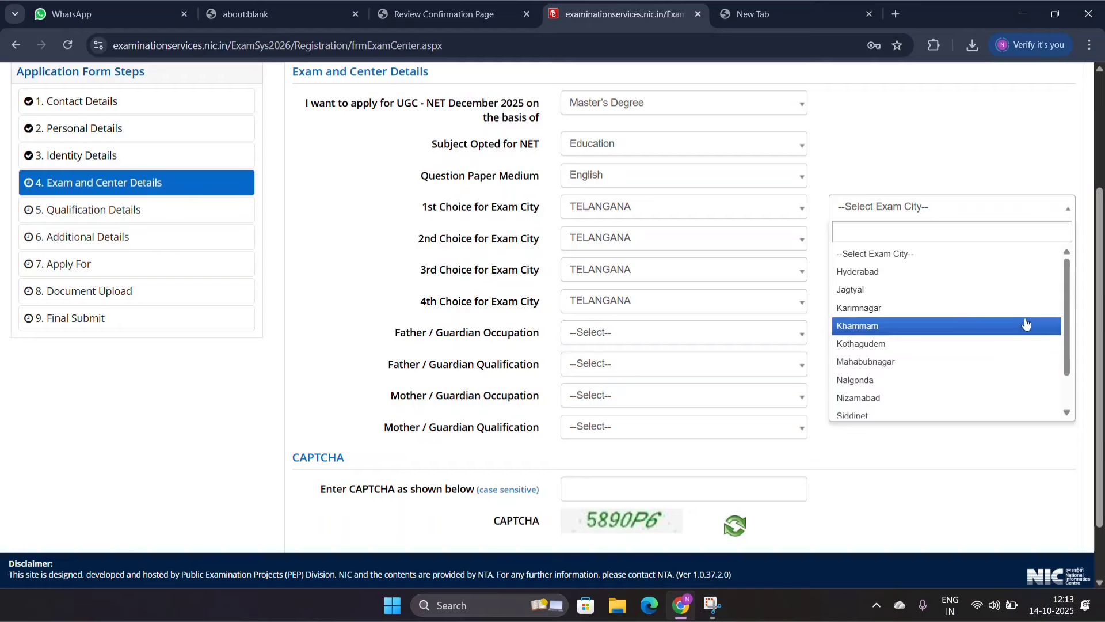
{"action": "mouse_move", "coordinate": [1069, 314]}
{"action": "left_mouse_down"}
{"action": "mouse_move", "coordinate": [1071, 346]}
{"action": "mouse_move", "coordinate": [1048, 318]}
{"action": "left_mouse_up"}
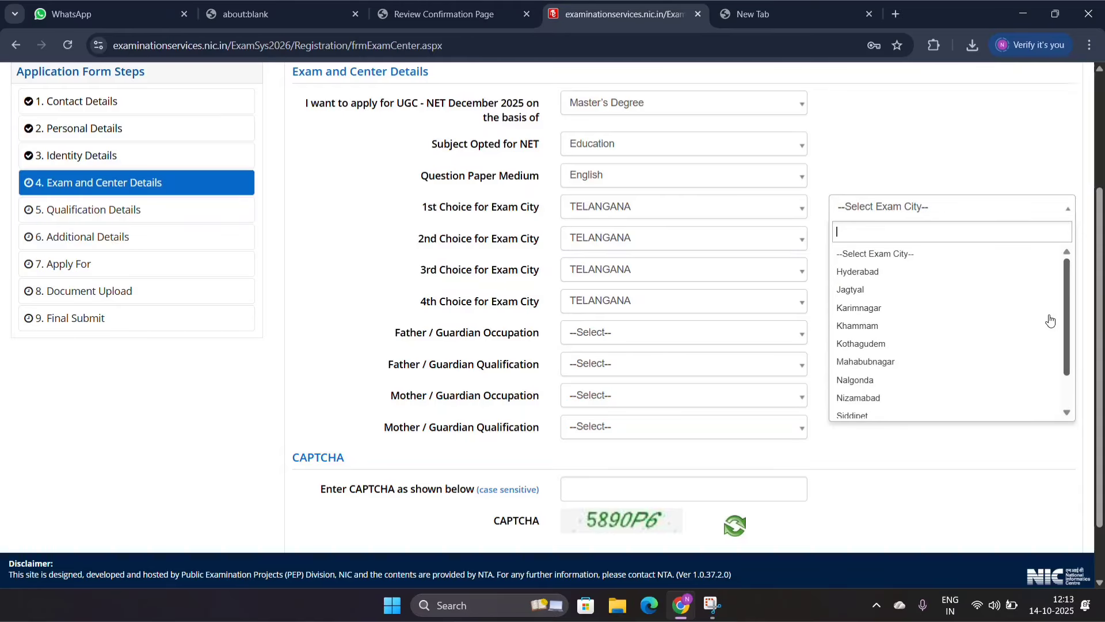
{"action": "left_click", "coordinate": [930, 362]}
{"action": "left_click", "coordinate": [881, 238]}
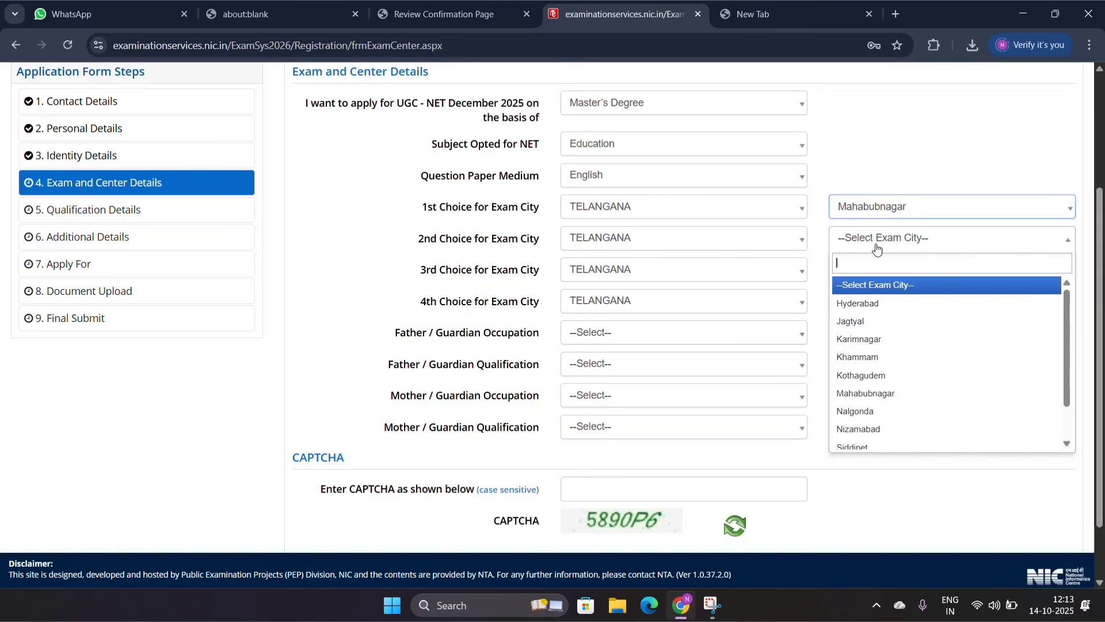
{"action": "left_click", "coordinate": [879, 310]}
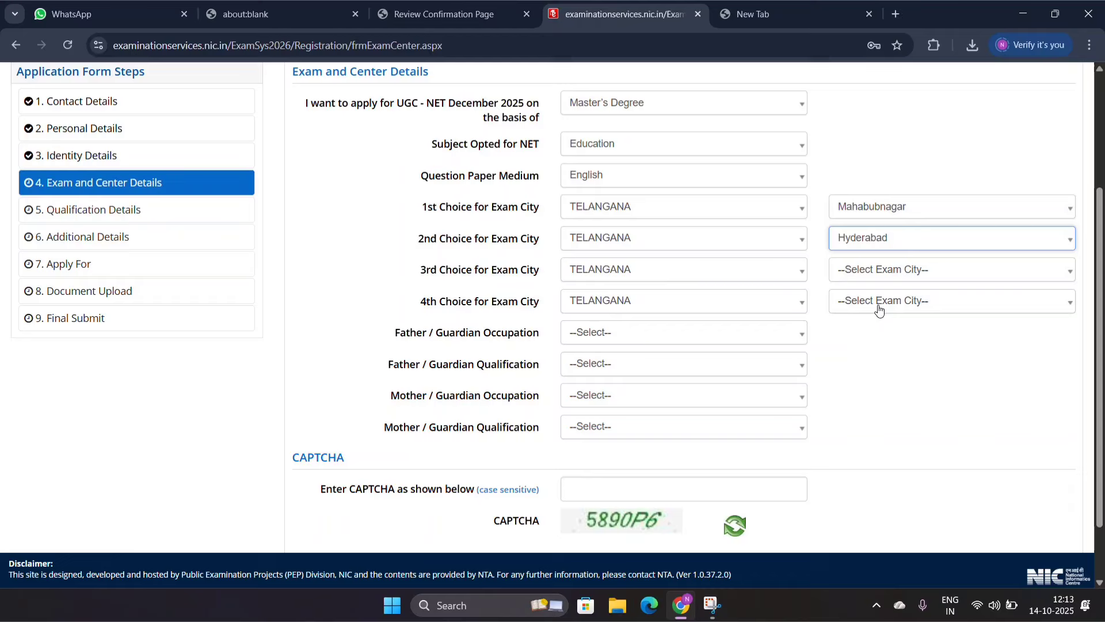
{"action": "left_click", "coordinate": [877, 269]}
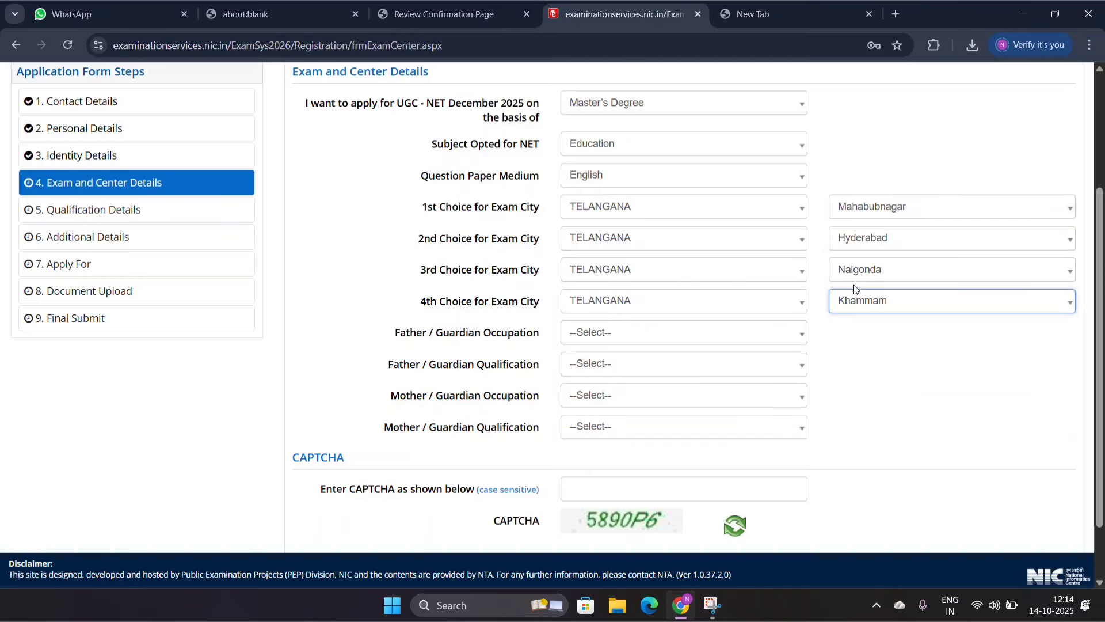
Step: Set the father's occupation to OTHERS and the father's qualification to ILLITERATE
{"action": "left_click", "coordinate": [592, 343]}
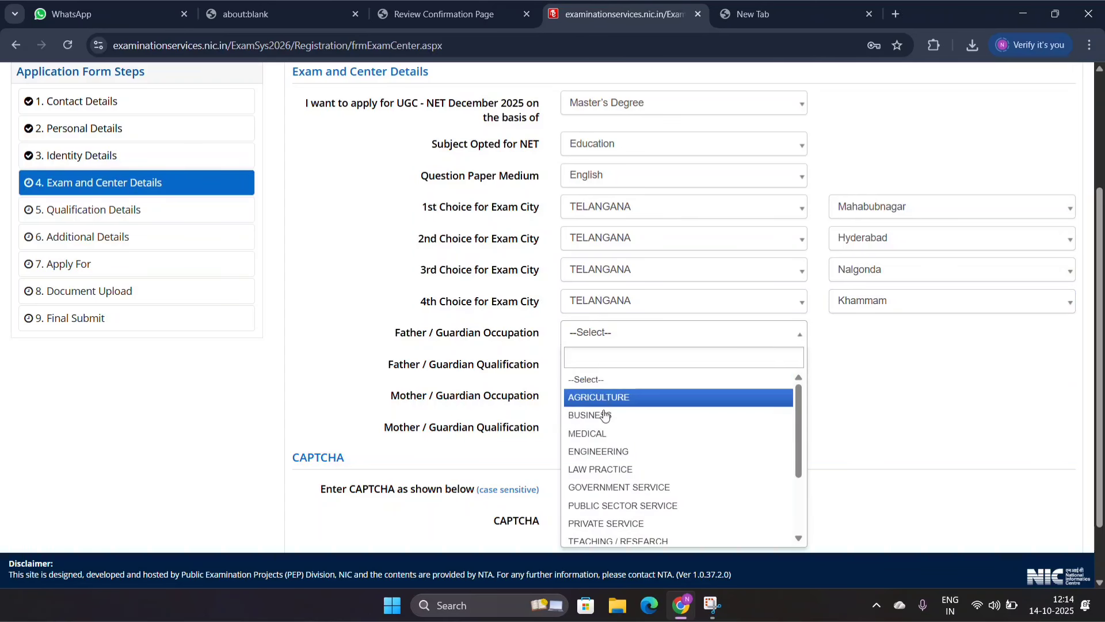
{"action": "key", "text": "Down"}
{"action": "key", "text": "Down"}
{"action": "key", "text": "Down"}
{"action": "key", "text": "Down"}
{"action": "key", "text": "Down"}
{"action": "key", "text": "Down"}
{"action": "key", "text": "Down"}
{"action": "key", "text": "Down"}
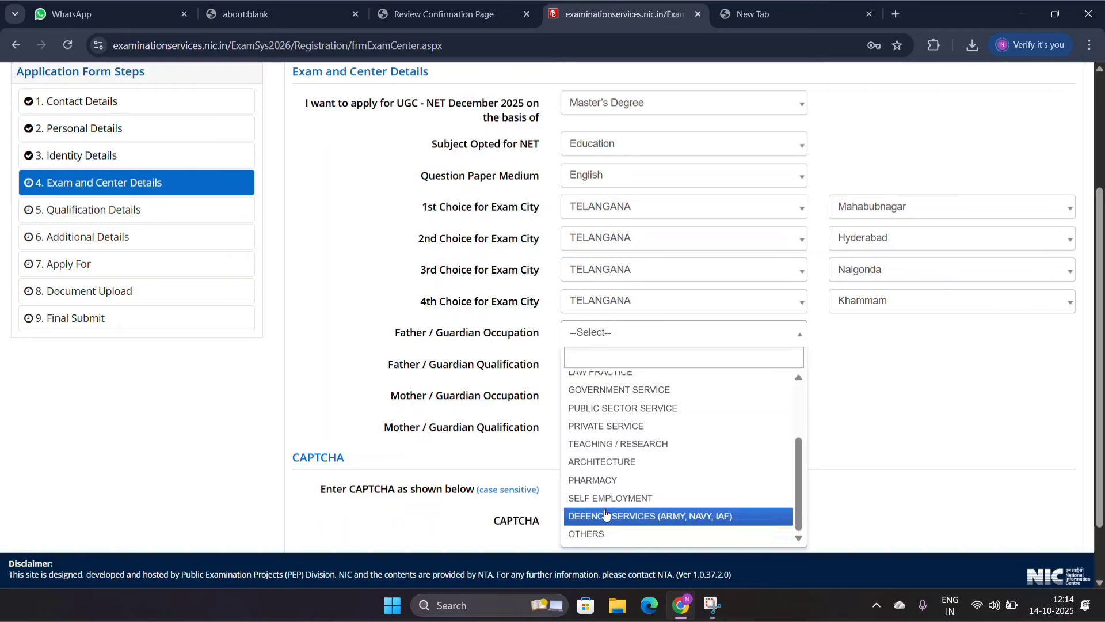
{"action": "left_click", "coordinate": [604, 534]}
{"action": "left_click", "coordinate": [609, 373]}
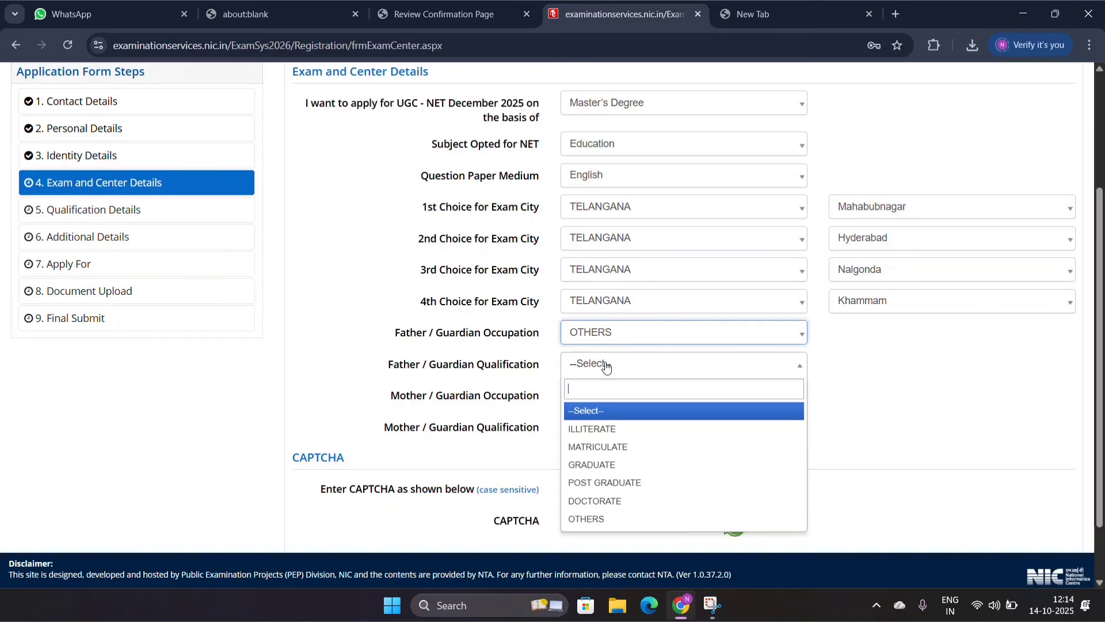
{"action": "left_click", "coordinate": [597, 427]}
Step: Set the mother's occupation to OTHERS (INCLUDING HOUSE WIFE) and the mother's qualification to ILLITERATE
{"action": "left_click", "coordinate": [596, 394]}
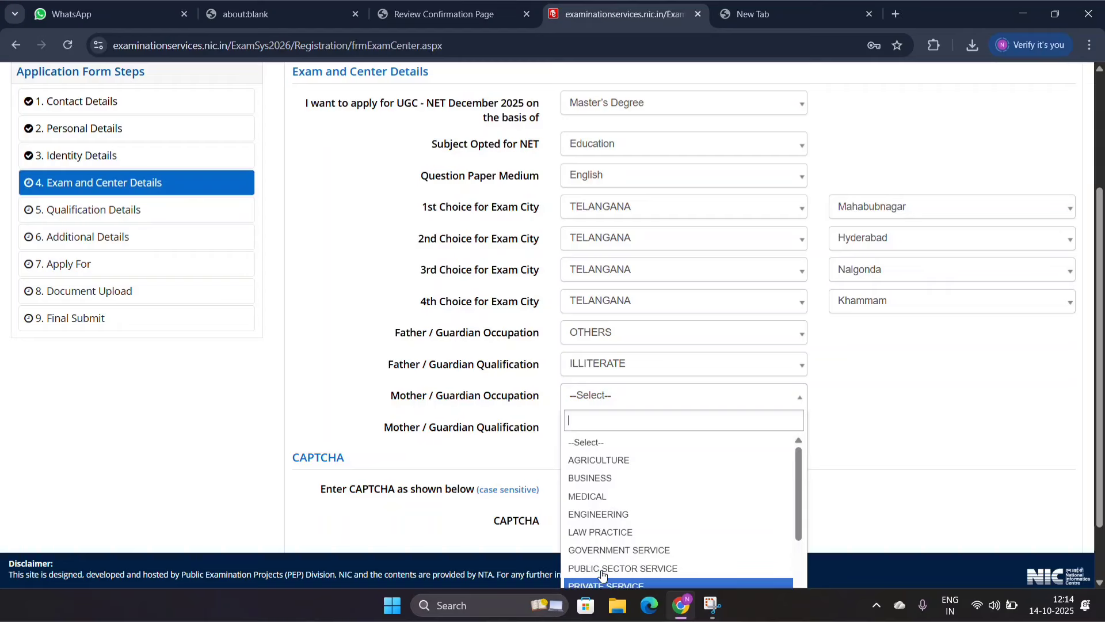
{"action": "scroll", "coordinate": [602, 574], "scroll_direction": "down", "scroll_amount": 3}
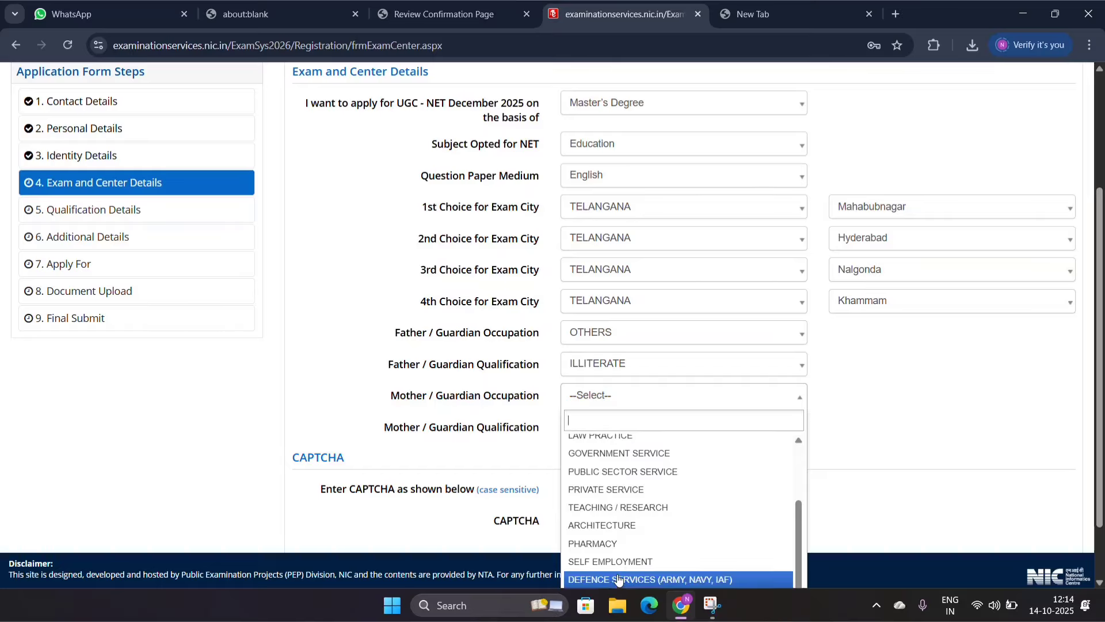
{"action": "key", "text": "Down"}
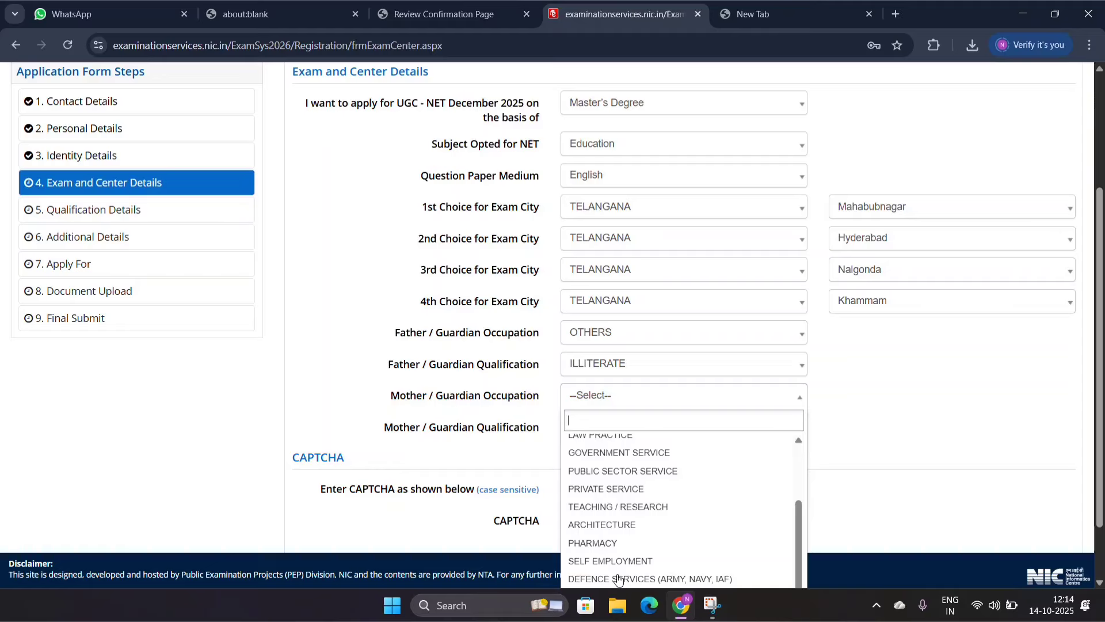
{"action": "type", "text": "O"}
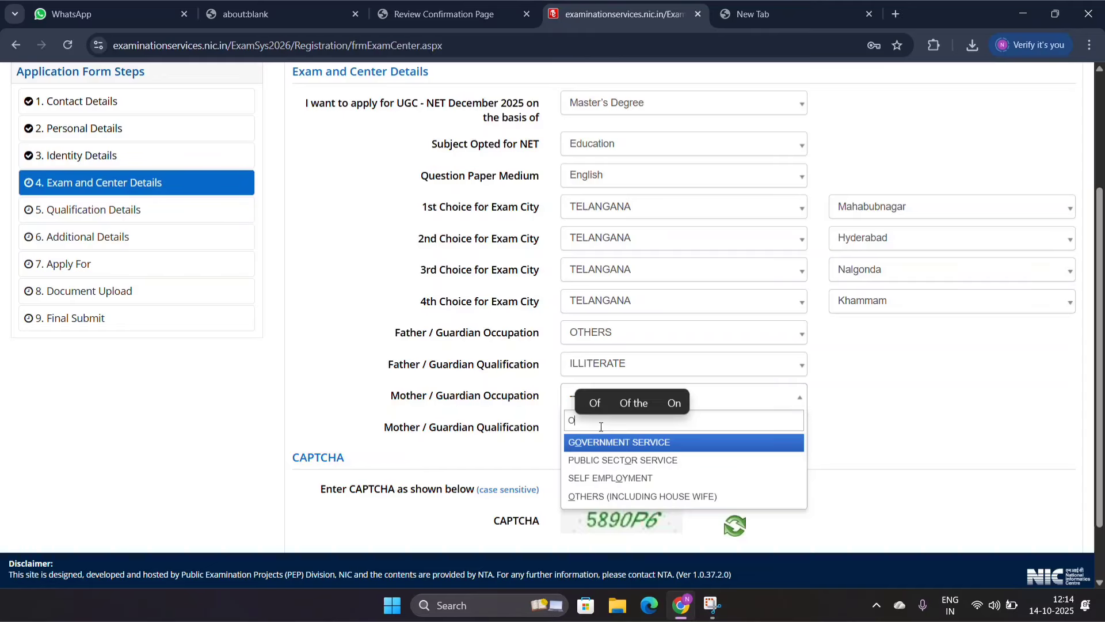
{"action": "key", "text": "Down"}
{"action": "key", "text": "Down"}
{"action": "key", "text": "Down"}
{"action": "key", "text": "Return"}
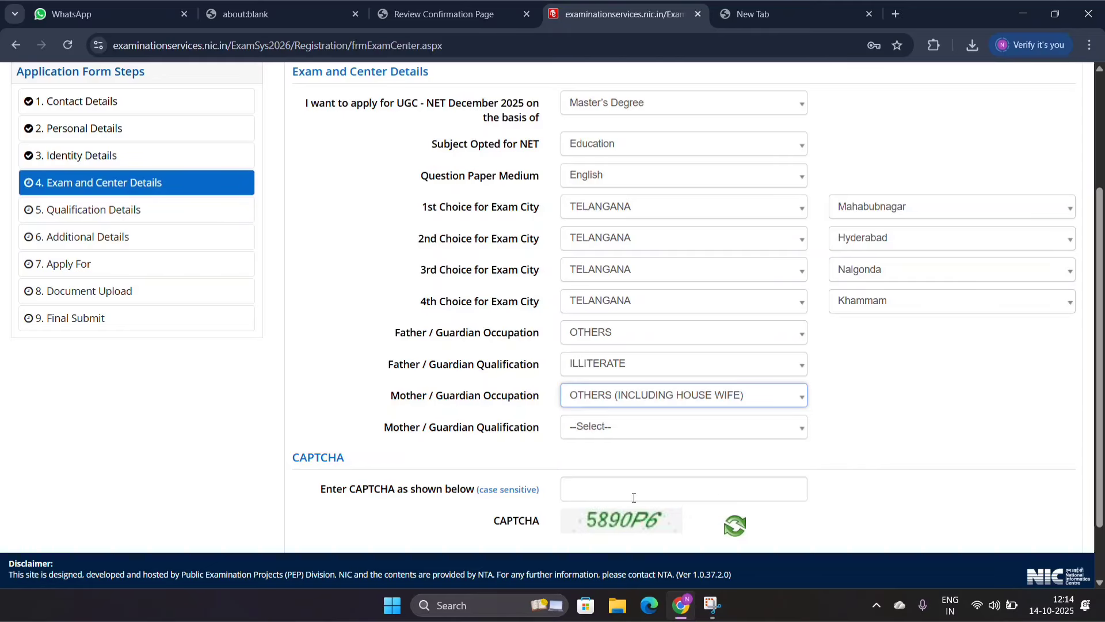
{"action": "left_click", "coordinate": [596, 425]}
{"action": "left_click", "coordinate": [600, 491]}
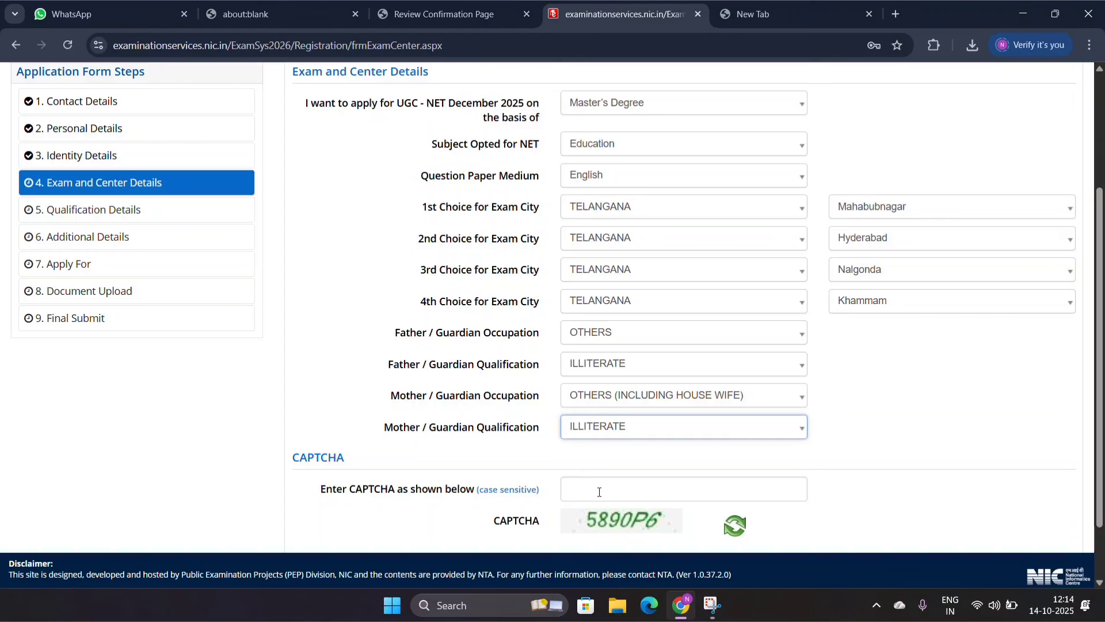
Step: Enter the displayed CAPTCHA, then save and confirm submission of the Exam and Center Details section
{"action": "left_click", "coordinate": [601, 492]}
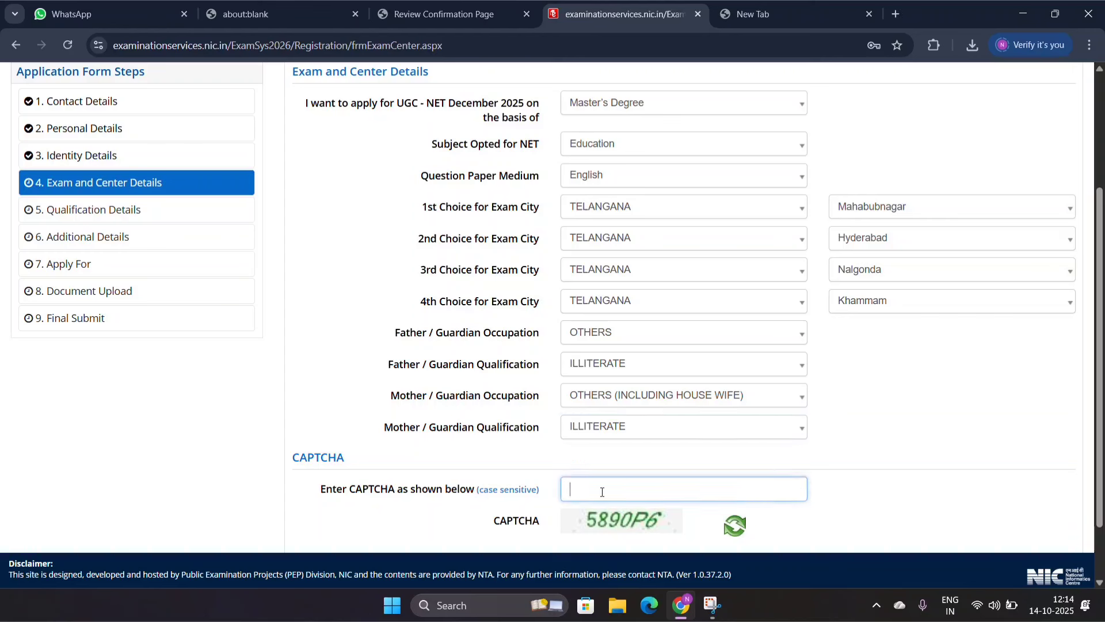
{"action": "type", "text": "5890P6"}
{"action": "left_click", "coordinate": [772, 518]}
{"action": "scroll", "coordinate": [776, 520], "scroll_direction": "down", "scroll_amount": 1}
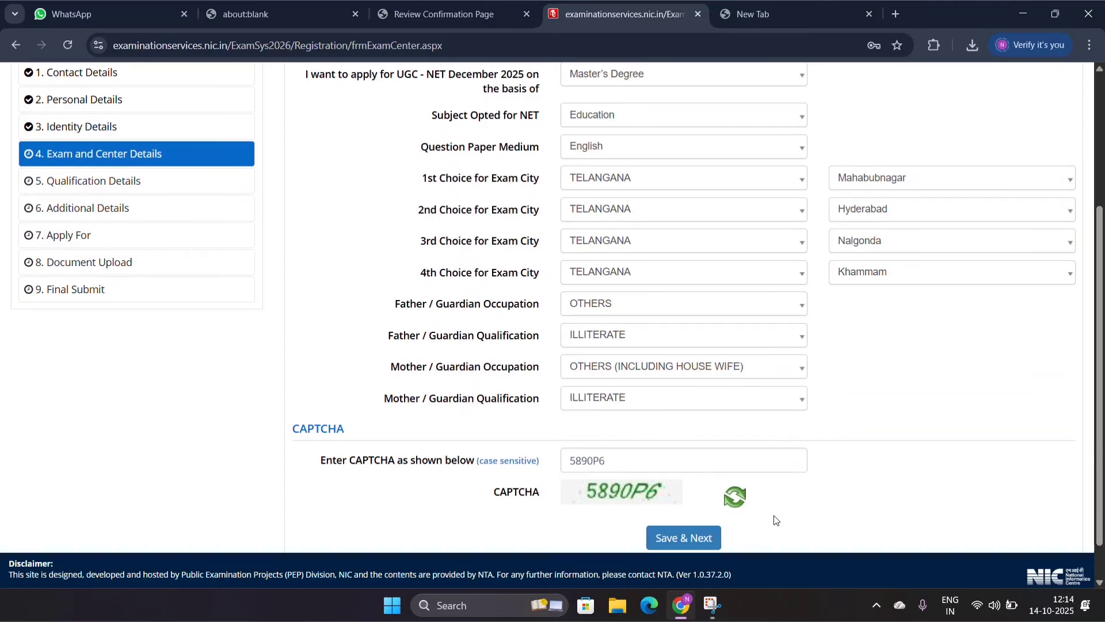
{"action": "left_click", "coordinate": [672, 539]}
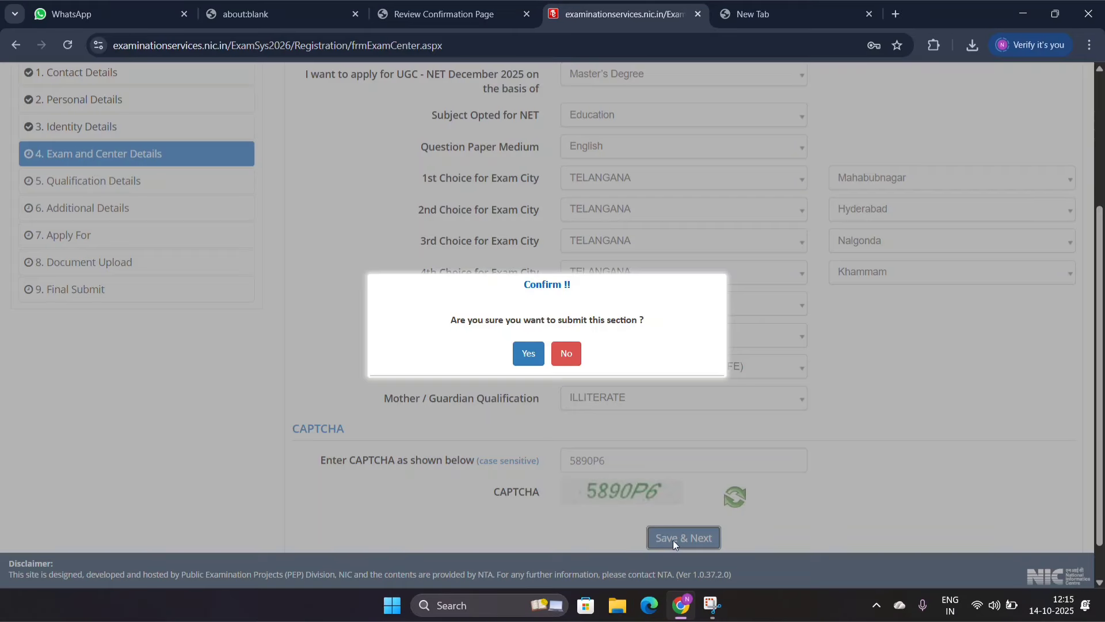
{"action": "left_click", "coordinate": [527, 354]}
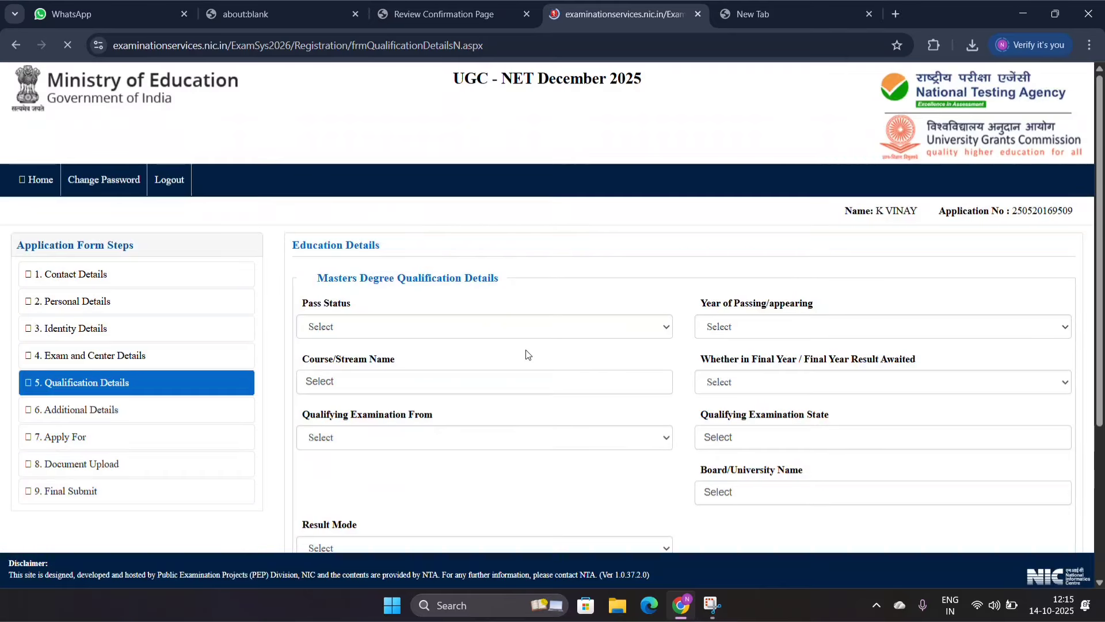
Step: Set the Masters degree pass status to Appearing and the year of passing/appearing to 2026
{"action": "scroll", "coordinate": [353, 166], "scroll_direction": "down", "scroll_amount": 3}
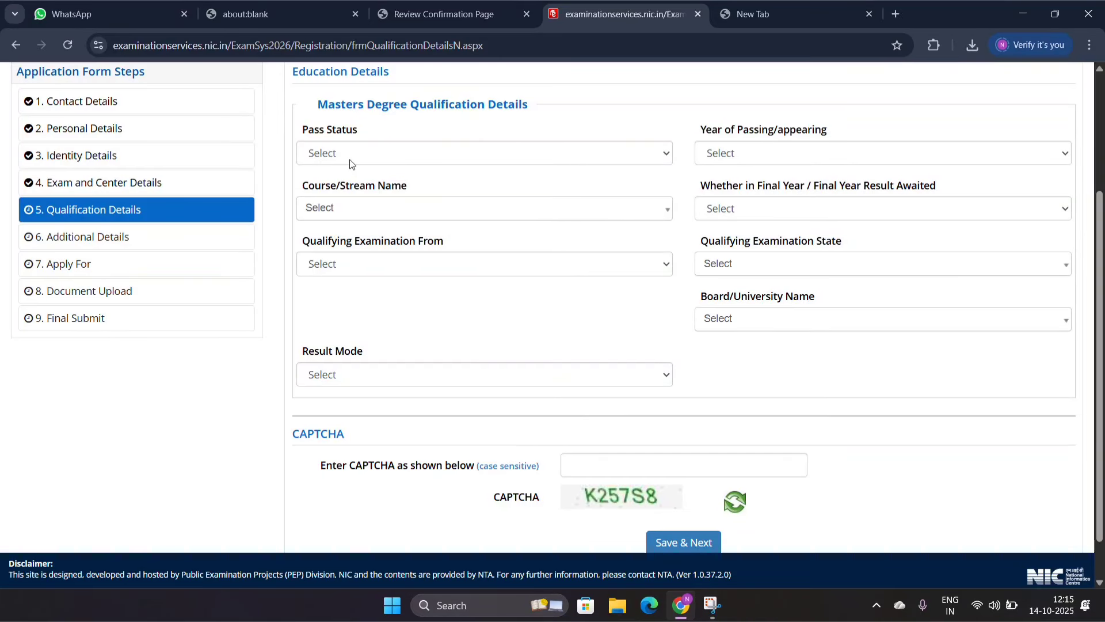
{"action": "left_click", "coordinate": [345, 157]}
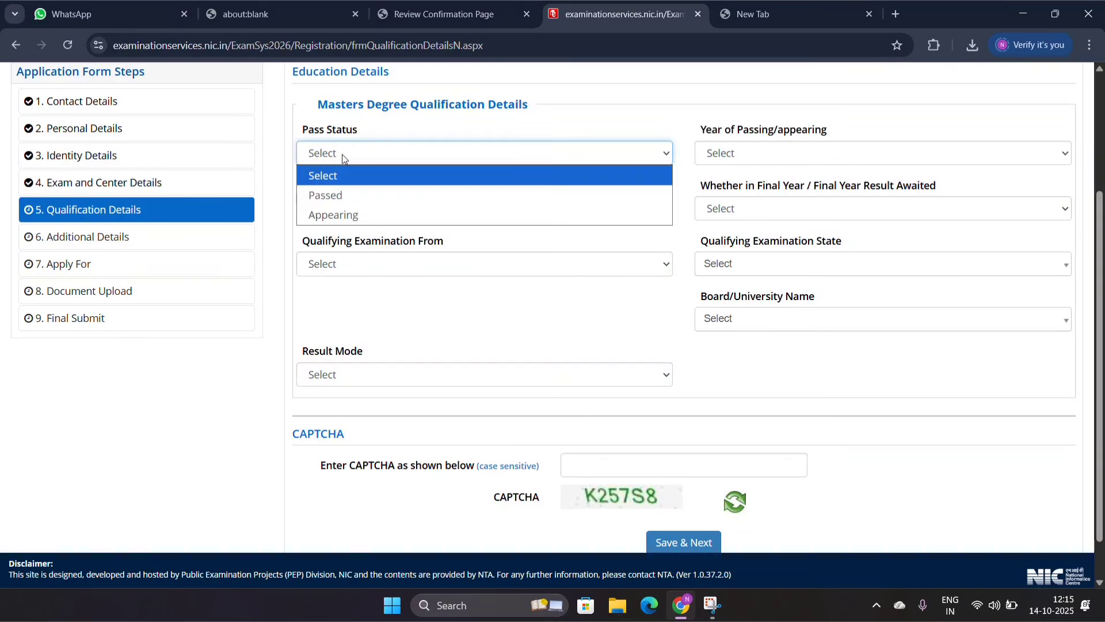
{"action": "left_click", "coordinate": [354, 216]}
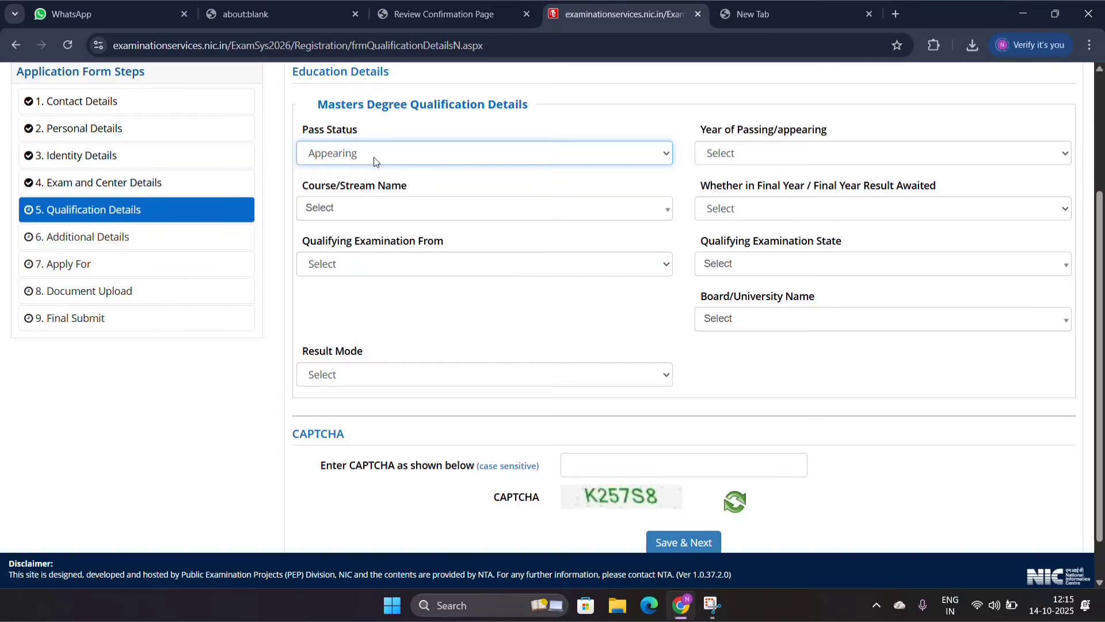
{"action": "left_click", "coordinate": [731, 157]}
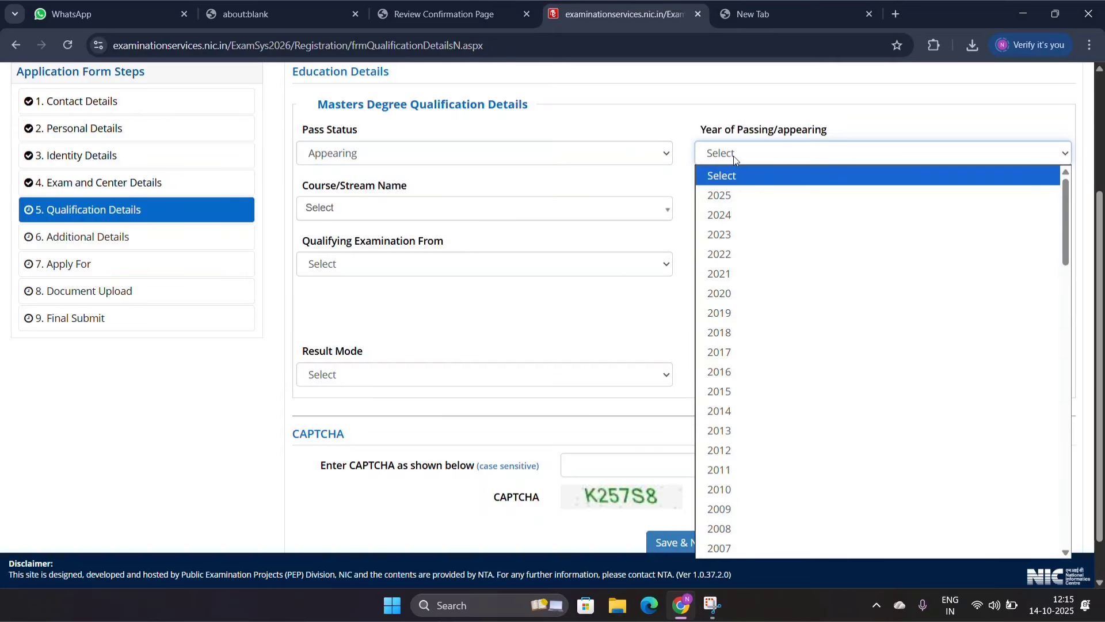
{"action": "left_click", "coordinate": [734, 158]}
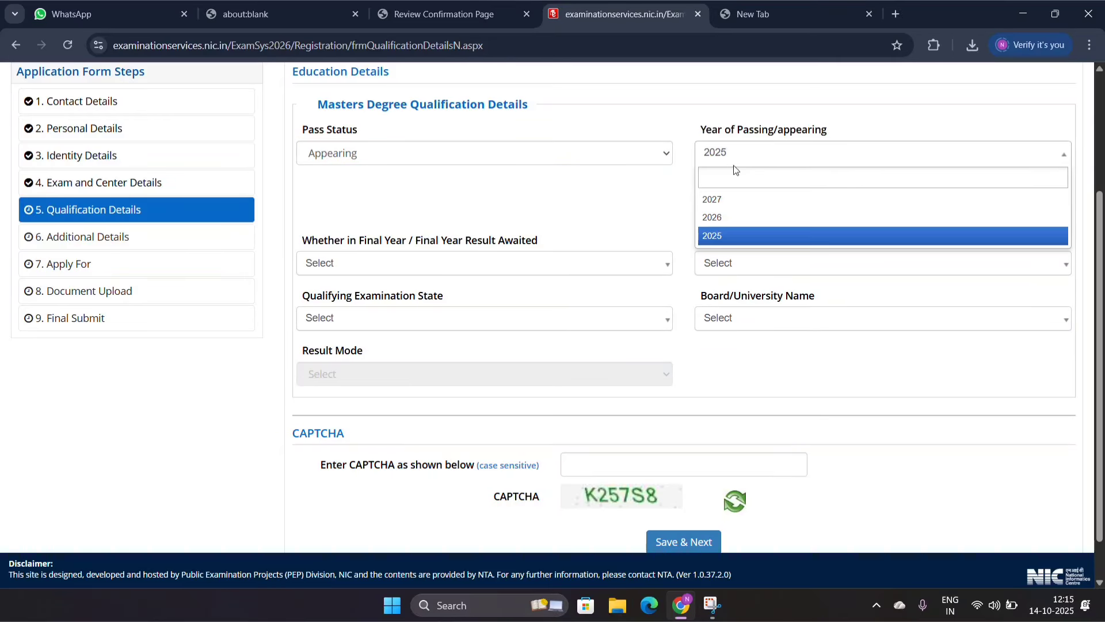
{"action": "left_click", "coordinate": [739, 219]}
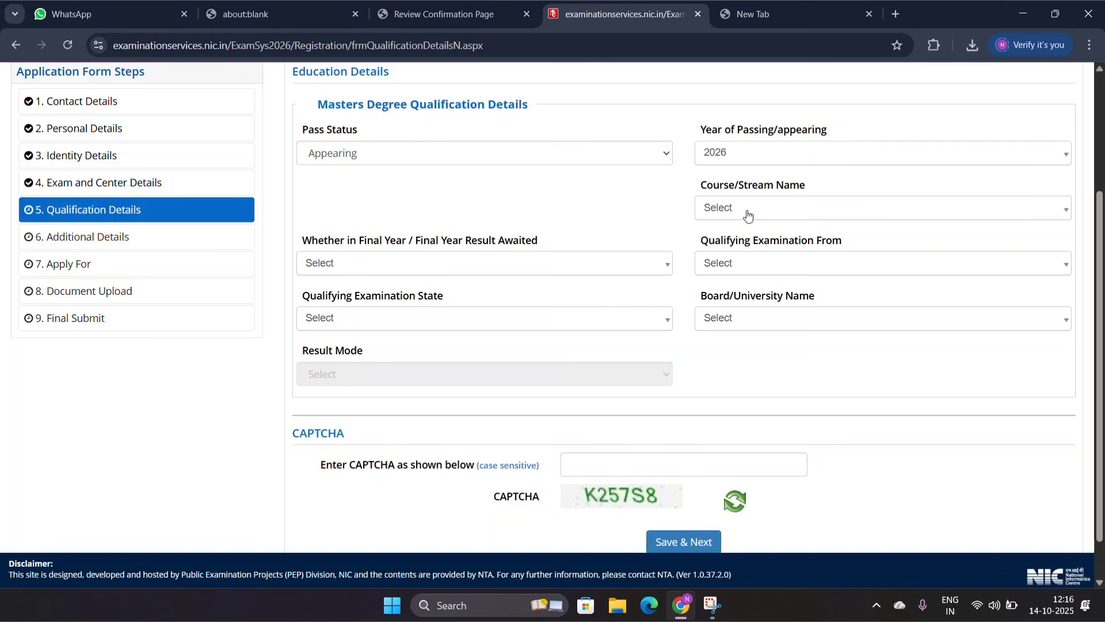
Step: Choose Master of Education (M.Ed.) as the course/stream name
{"action": "left_click", "coordinate": [748, 212]}
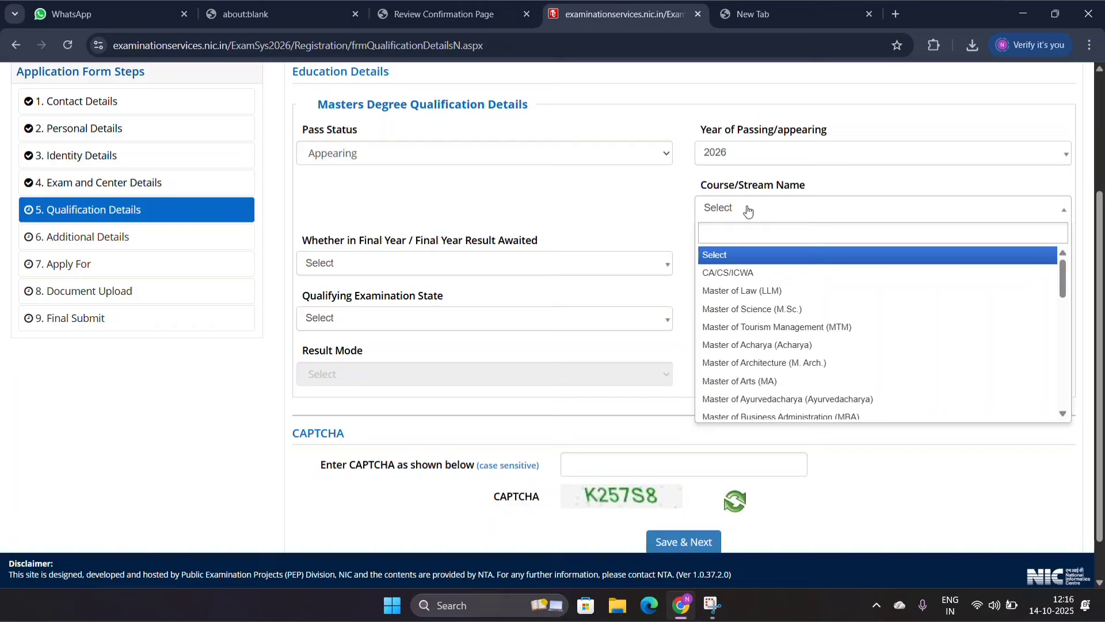
{"action": "type", "text": "ED"}
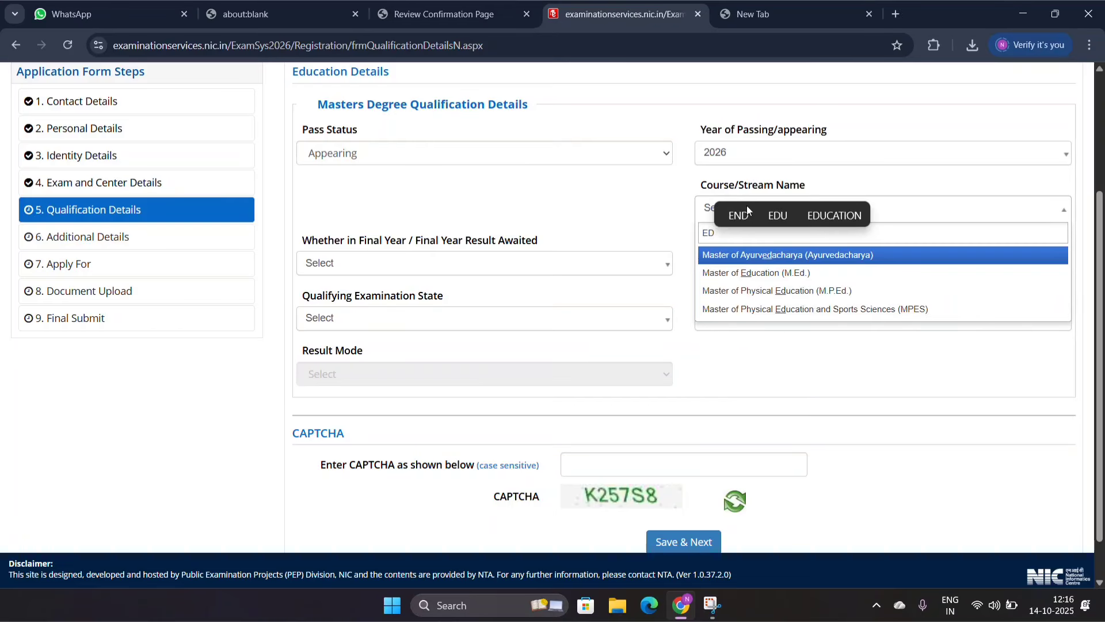
{"action": "left_click", "coordinate": [748, 205]}
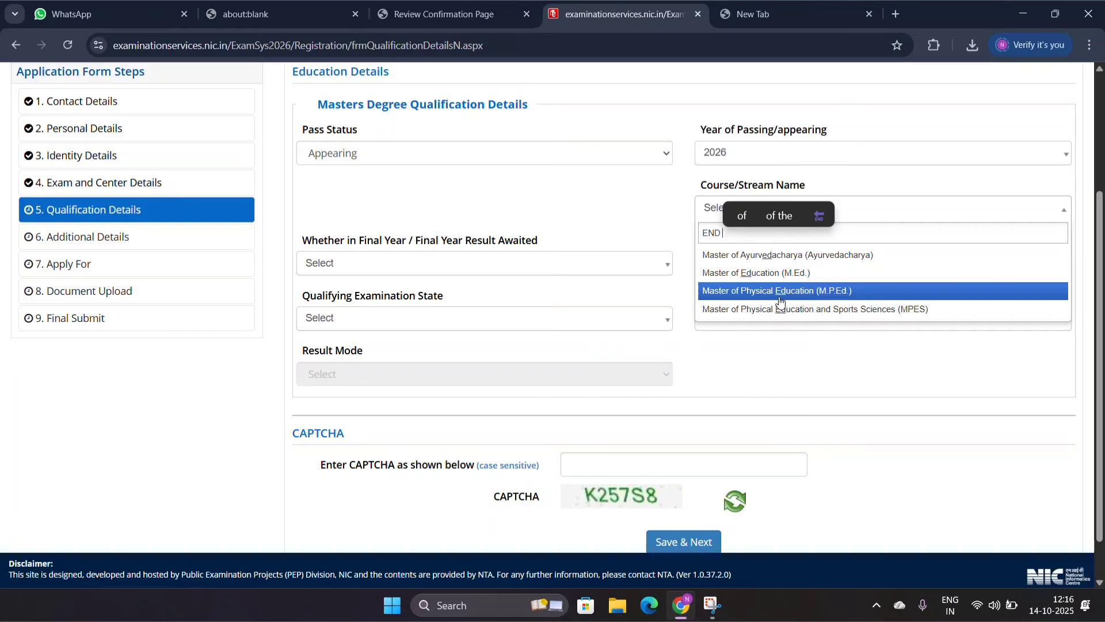
{"action": "left_click", "coordinate": [756, 279]}
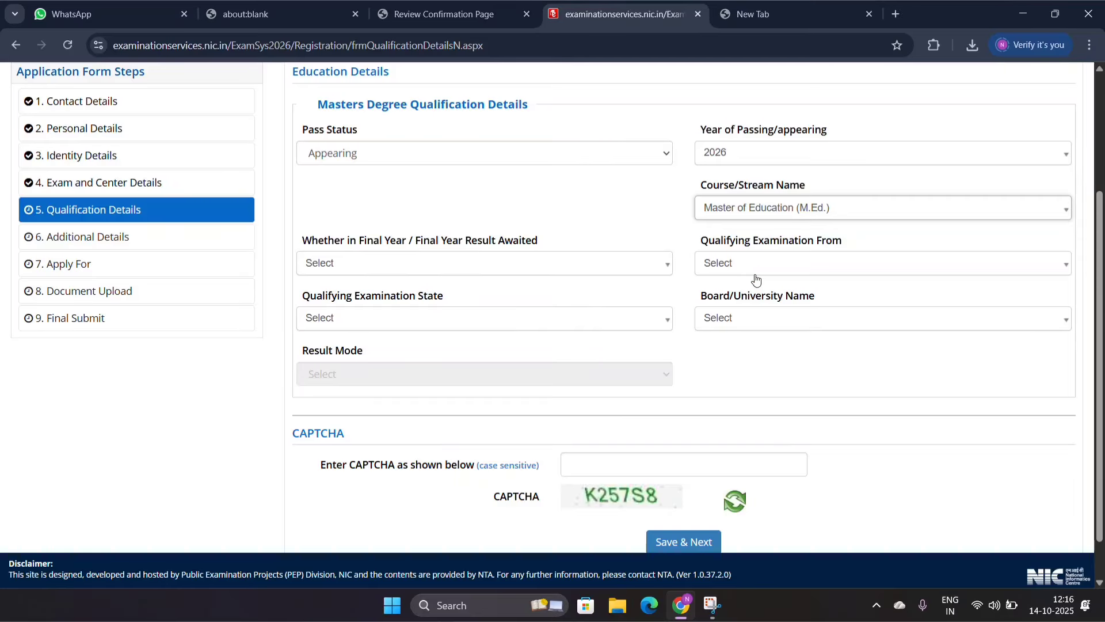
Step: Set the final year / final year result awaited field to Yes and the qualifying examination country to India
{"action": "left_click", "coordinate": [426, 267]}
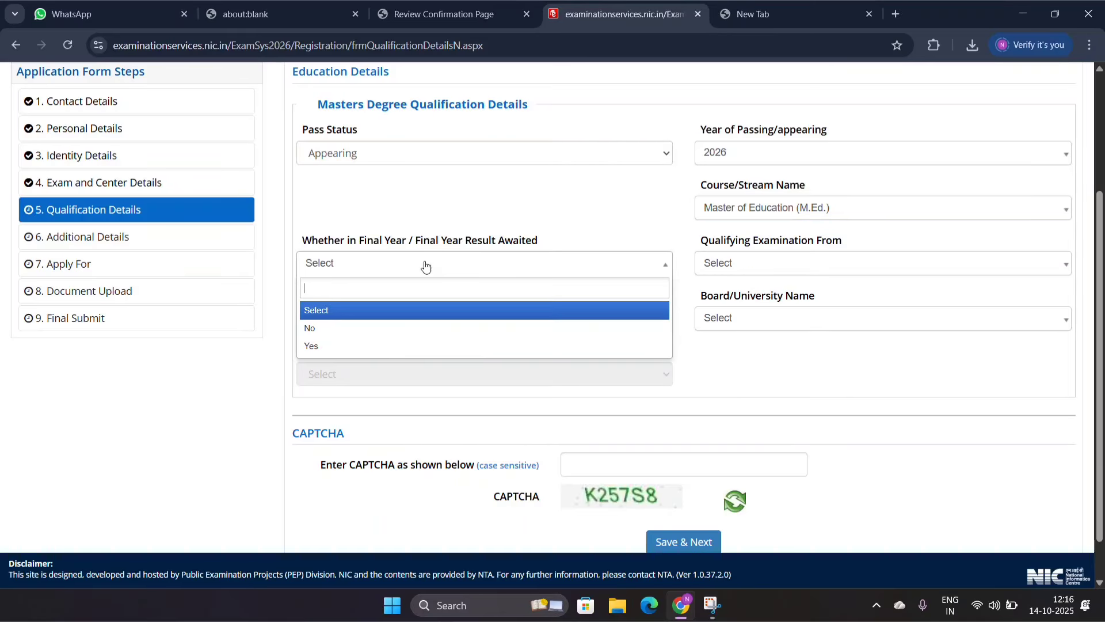
{"action": "left_click", "coordinate": [426, 267]}
{"action": "left_click", "coordinate": [352, 270]}
{"action": "left_click", "coordinate": [320, 347]}
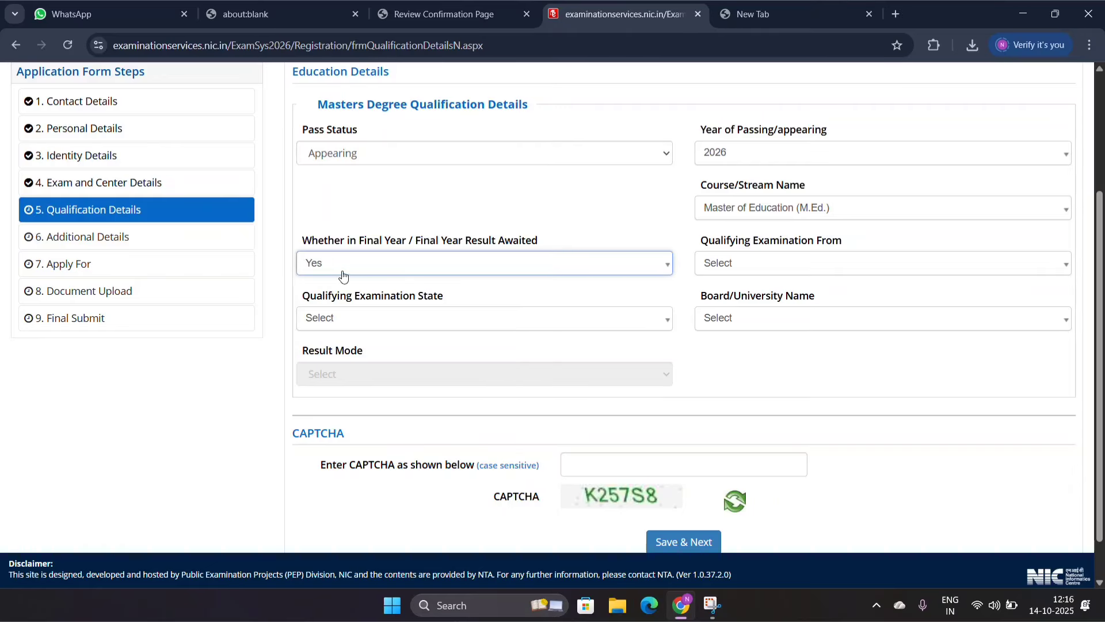
{"action": "left_click", "coordinate": [748, 273]}
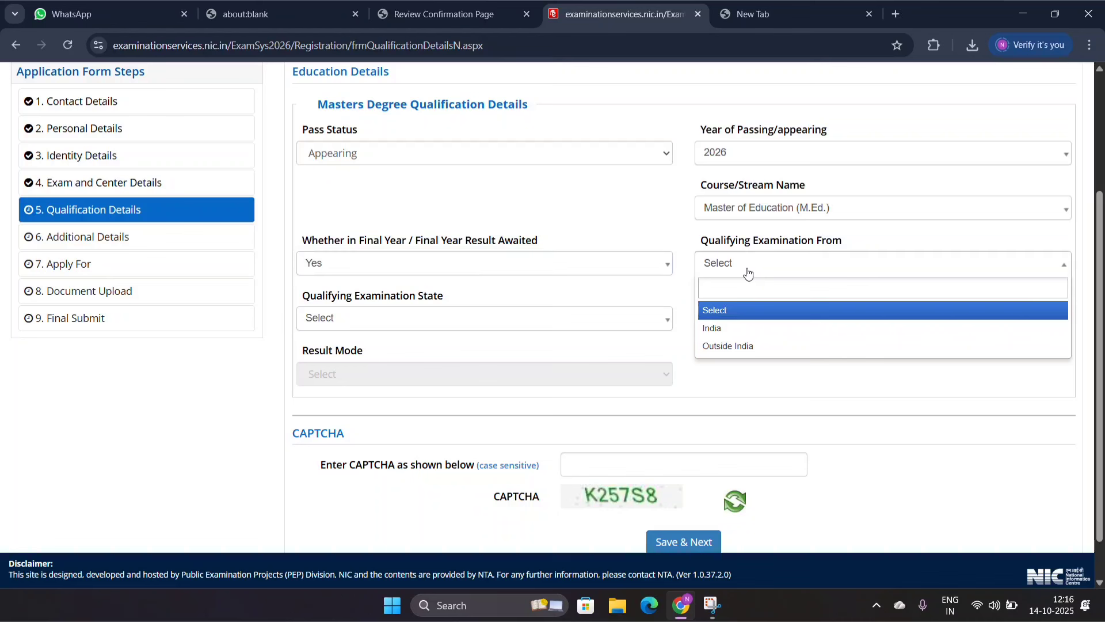
{"action": "left_click", "coordinate": [733, 330]}
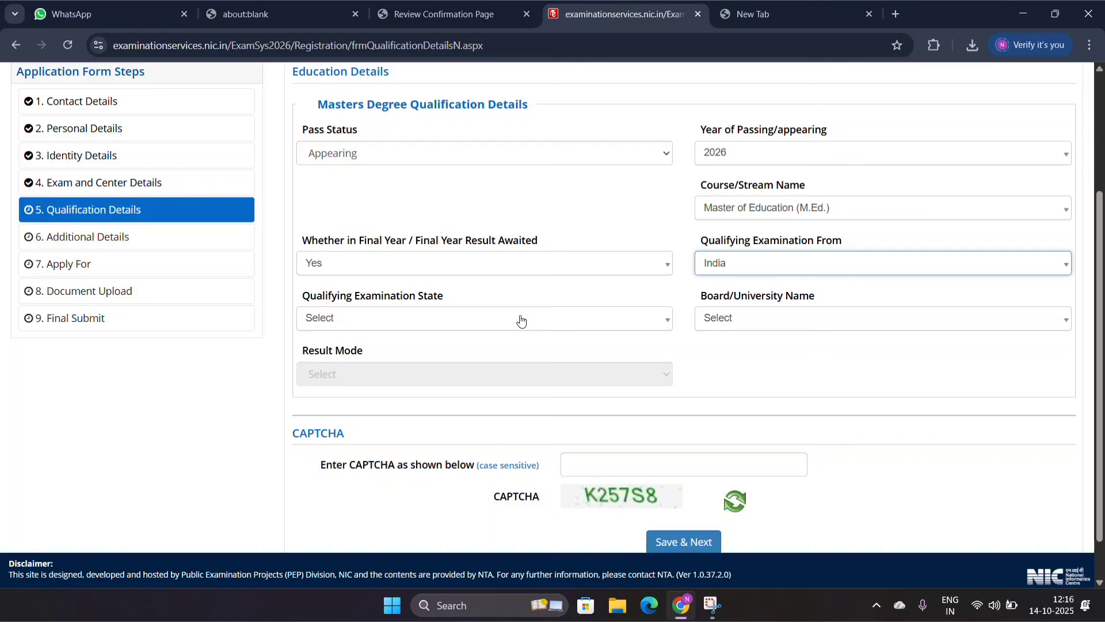
Step: Set the qualifying examination state to TELANGANA, selecting it again if the field resets
{"action": "left_click", "coordinate": [387, 325]}
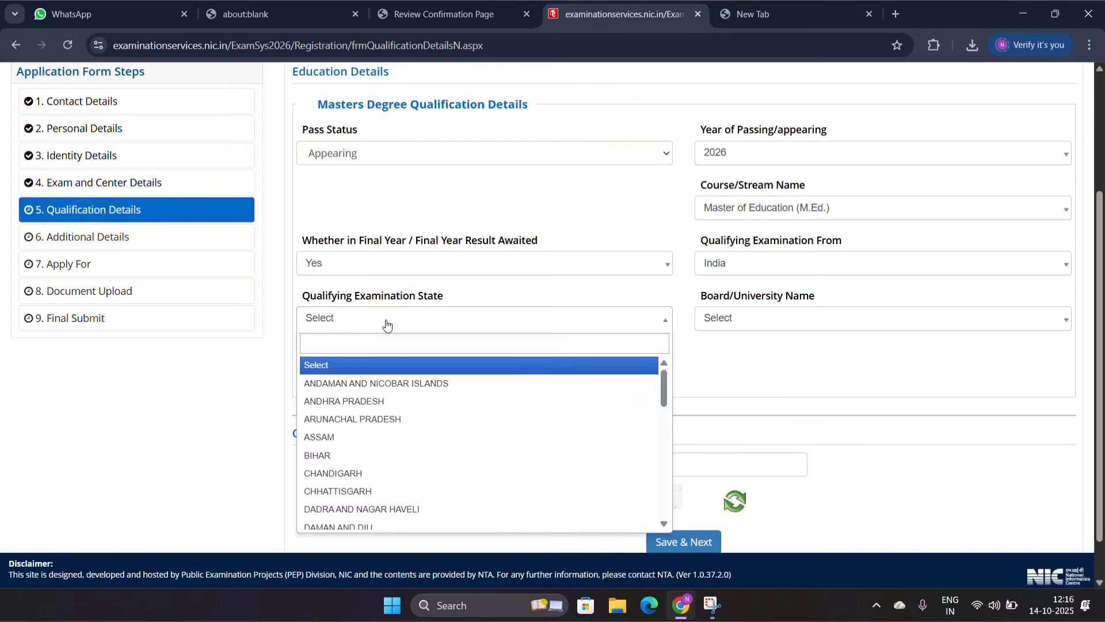
{"action": "type", "text": "TE"}
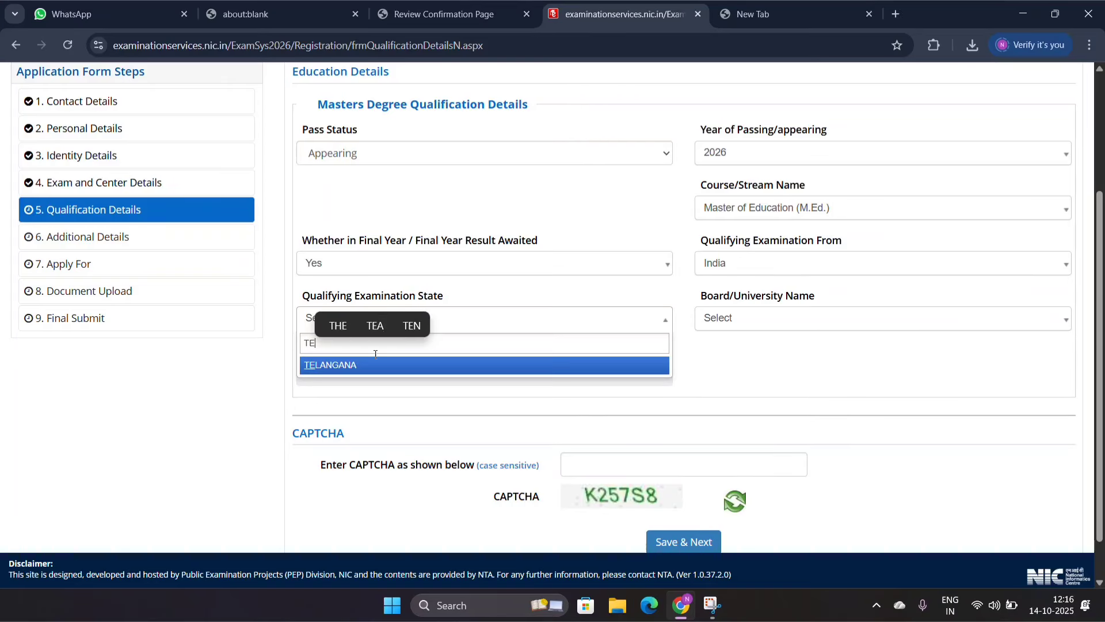
{"action": "left_click", "coordinate": [365, 365]}
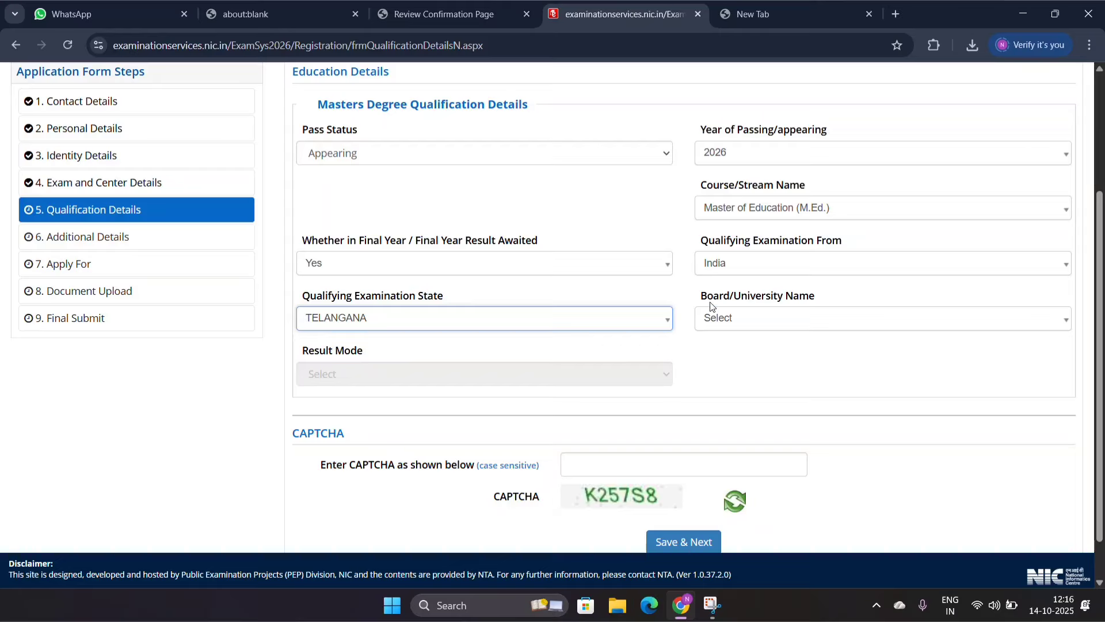
{"action": "left_click", "coordinate": [744, 318]}
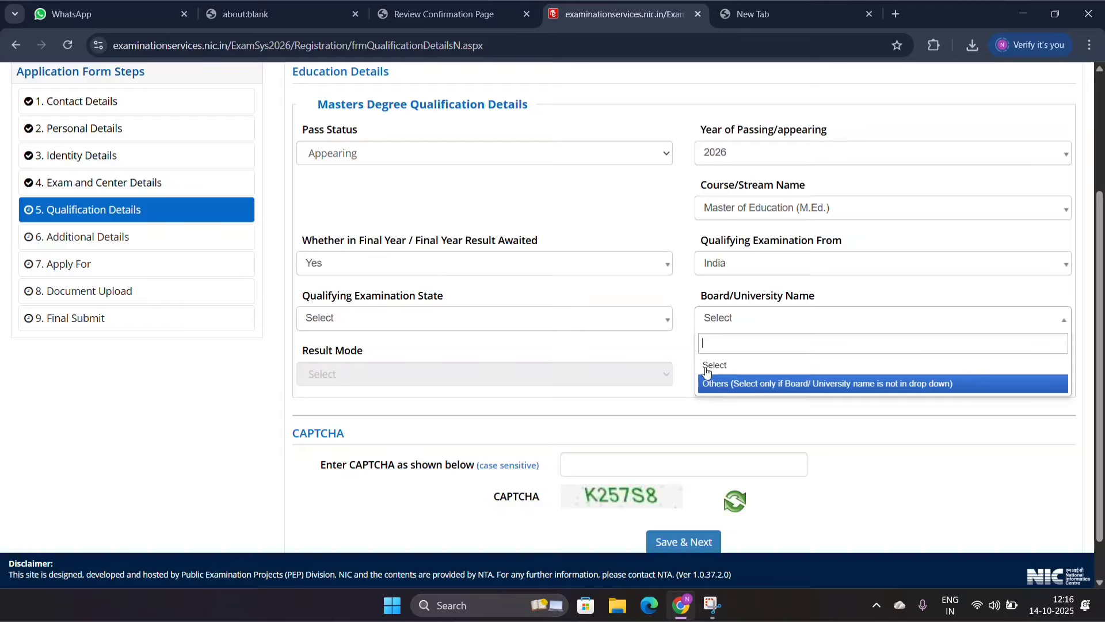
{"action": "left_click", "coordinate": [387, 326]}
{"action": "type", "text": "TE"}
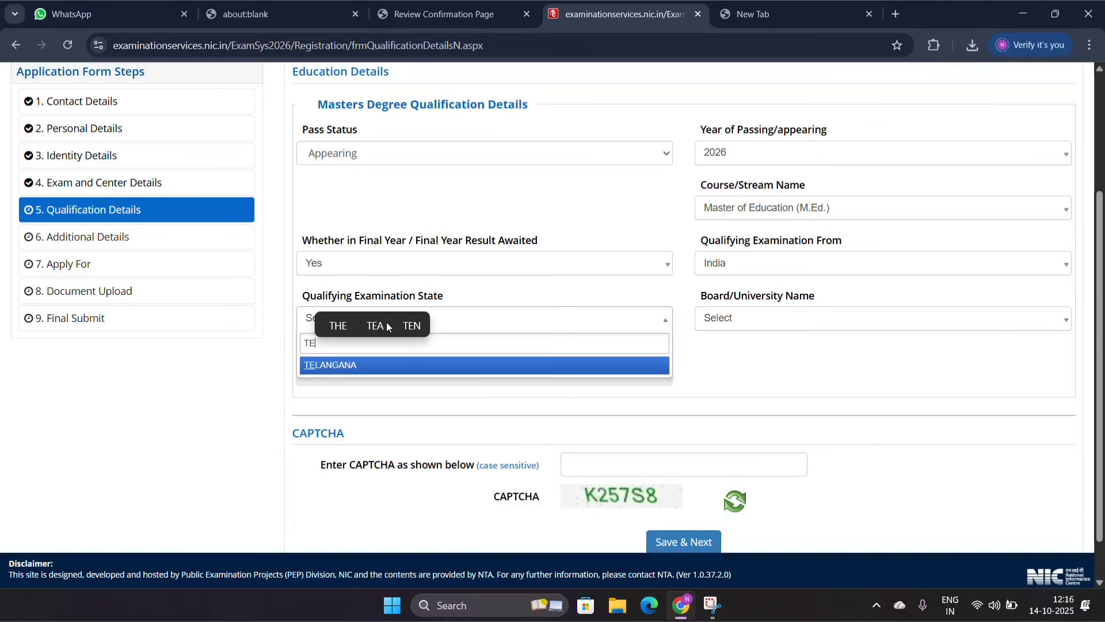
{"action": "left_click", "coordinate": [358, 364]}
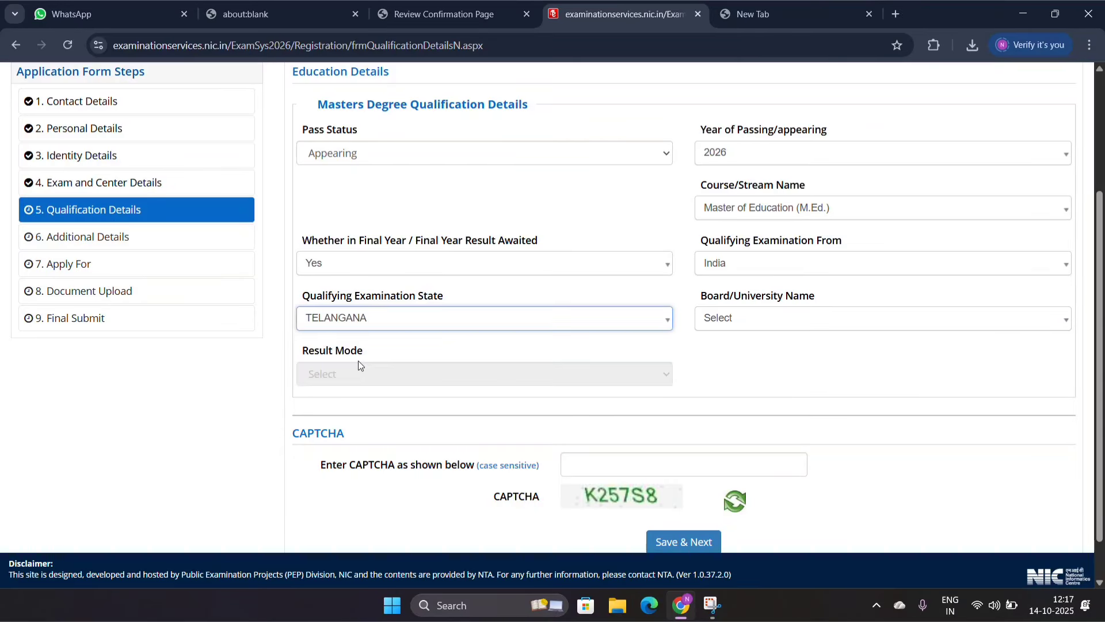
Step: Find and select Palamuru University, Mahabubnagar, as the board/university name
{"action": "left_click", "coordinate": [713, 323]}
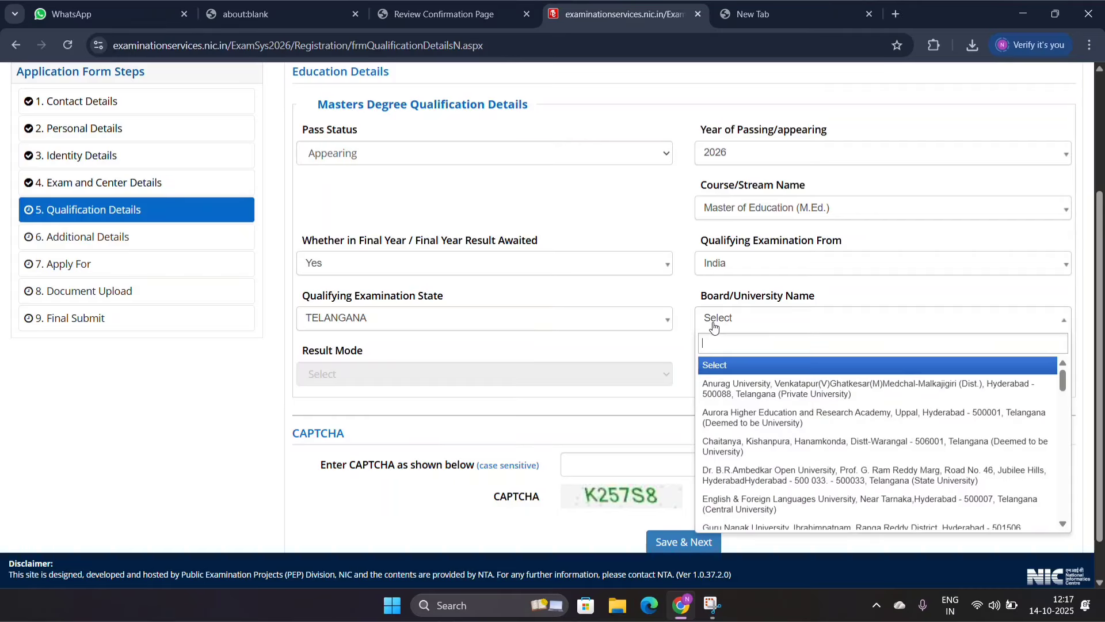
{"action": "type", "text": "PAL"}
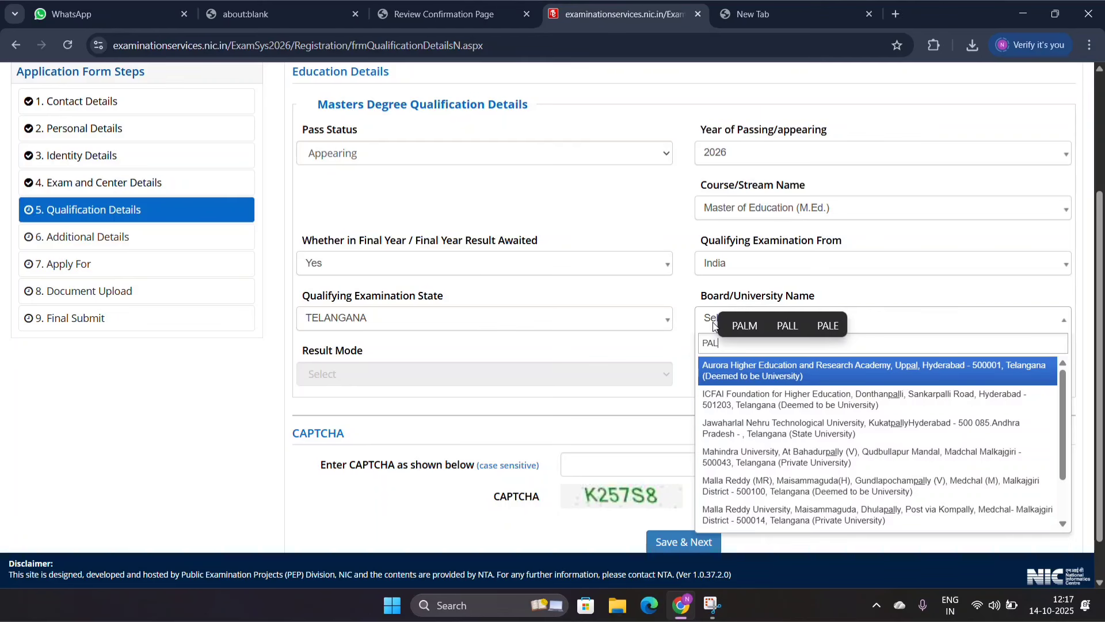
{"action": "type", "text": "A"}
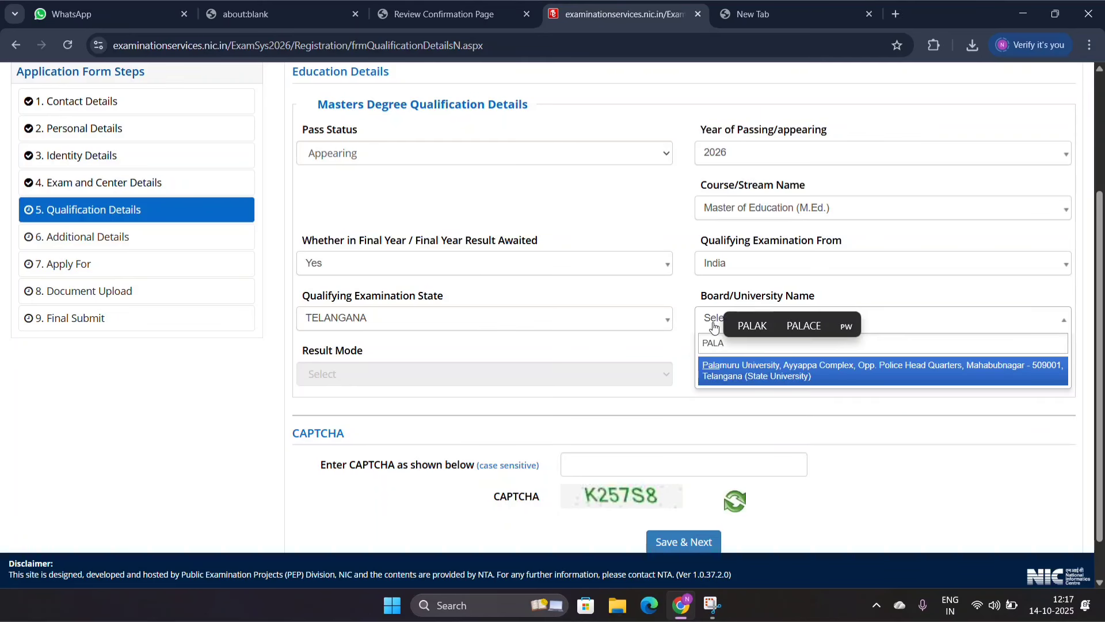
{"action": "left_click", "coordinate": [799, 377]}
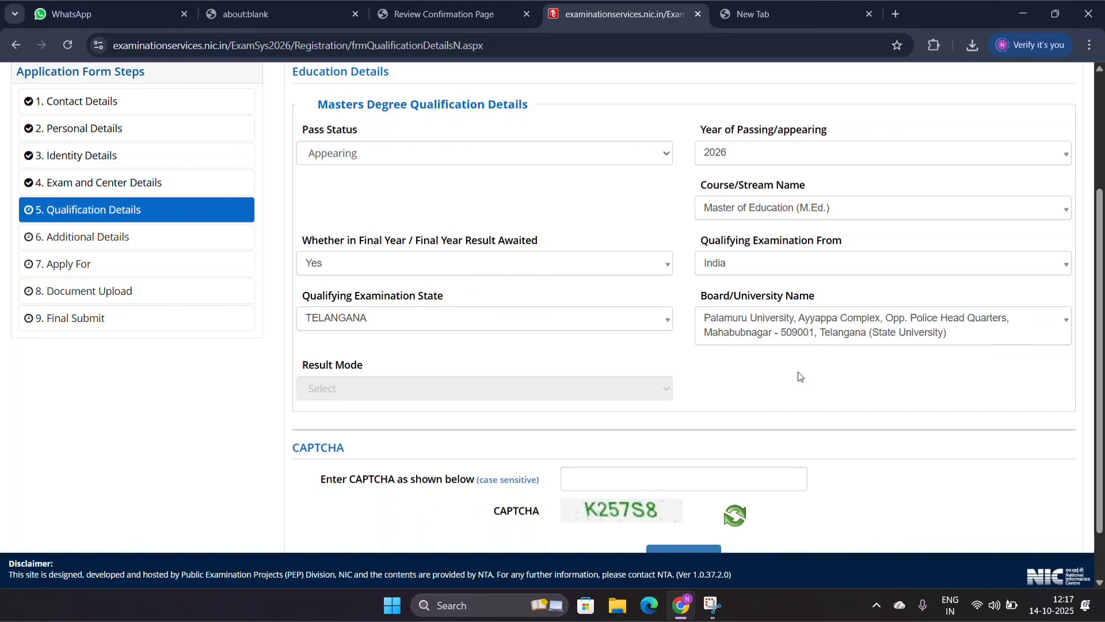
Step: Switch the board/university name to Others, and set it back to Palamuru University, Mahabubnagar
{"action": "left_click", "coordinate": [784, 336]}
{"action": "type", "text": "O"}
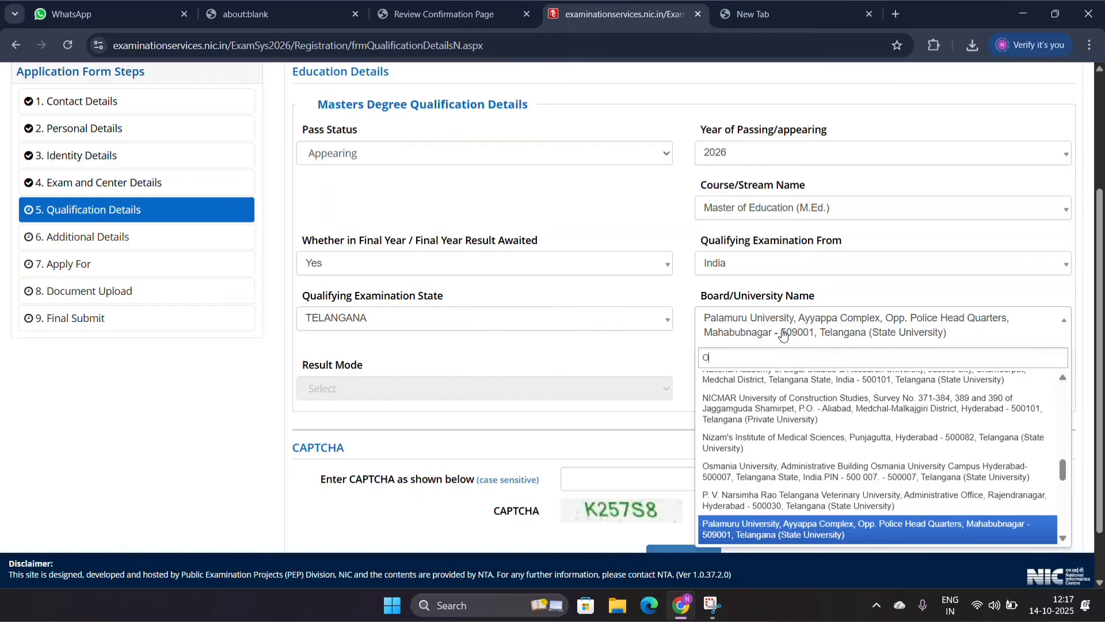
{"action": "type", "text": "TH"}
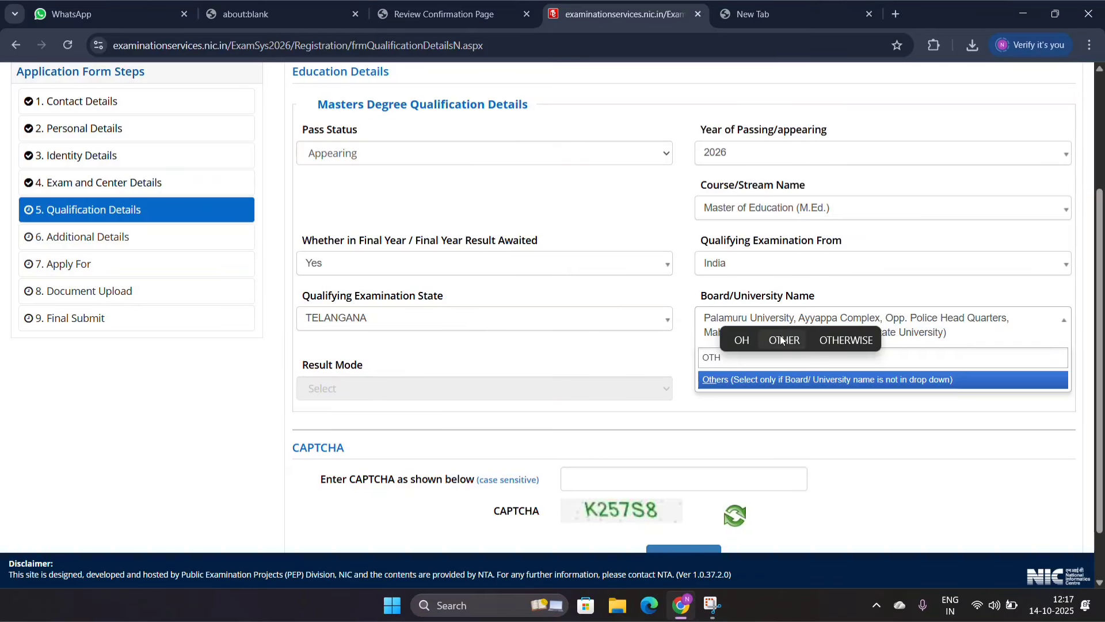
{"action": "left_click", "coordinate": [752, 380]}
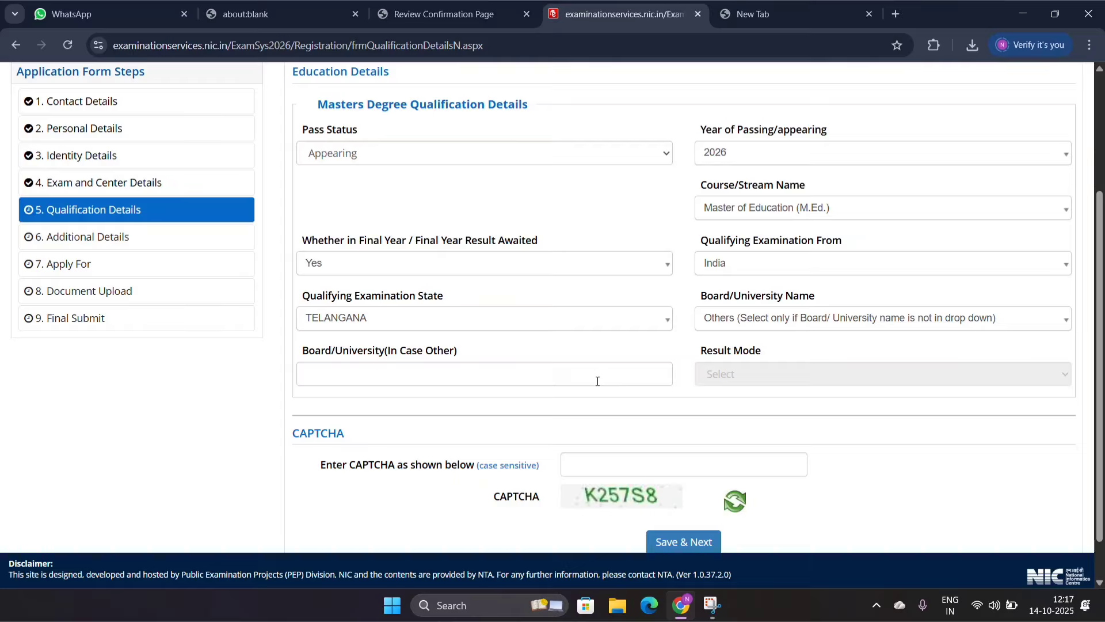
{"action": "left_click", "coordinate": [741, 327]}
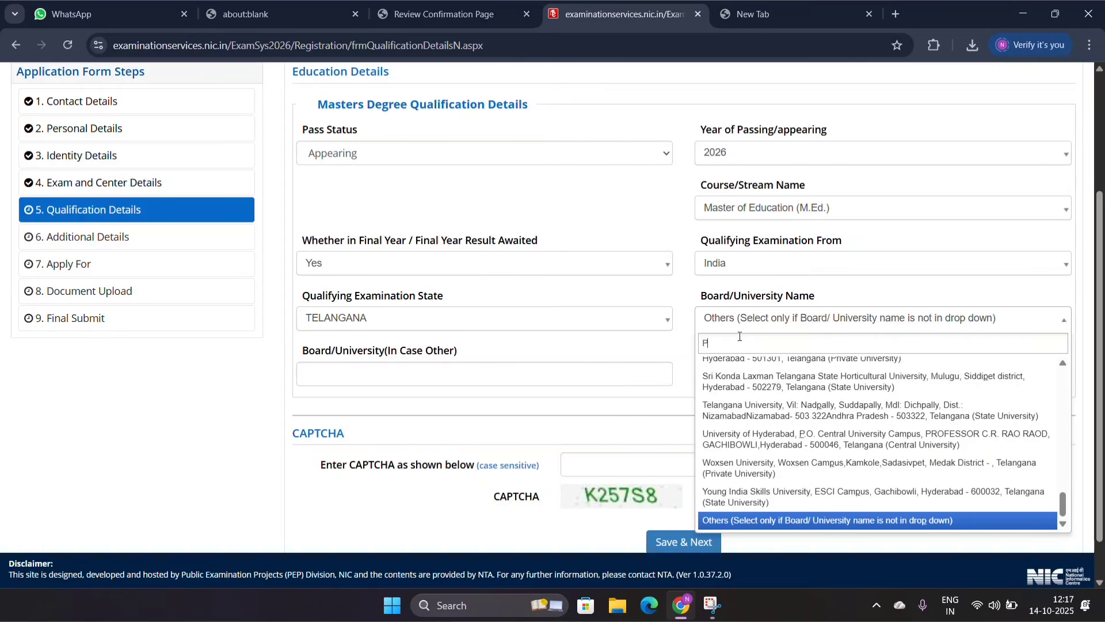
{"action": "type", "text": "PALA"}
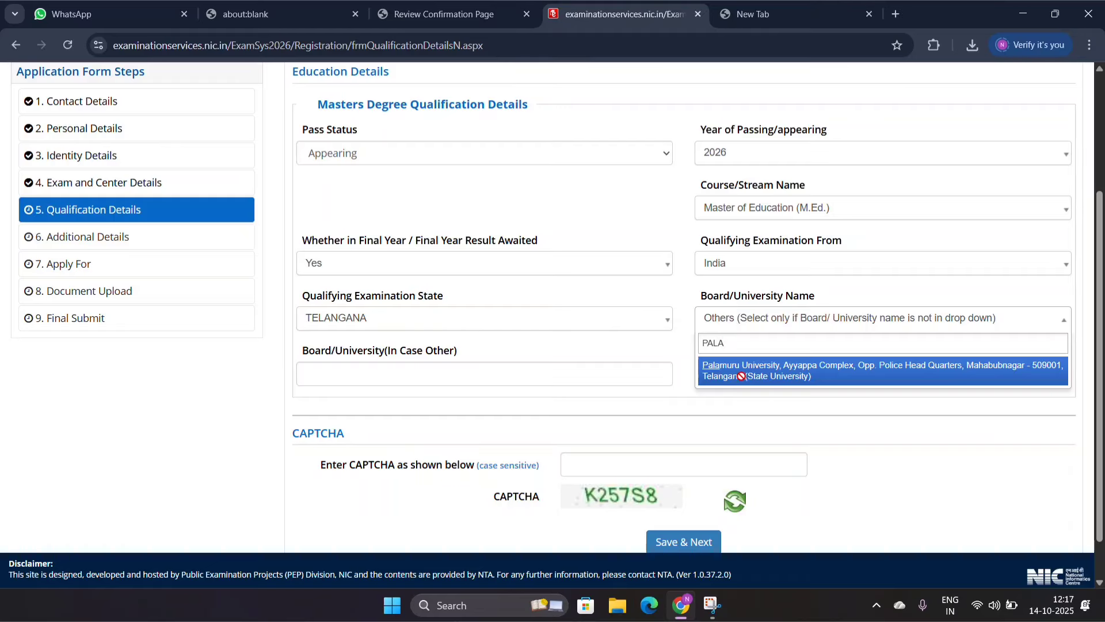
{"action": "left_click", "coordinate": [743, 380]}
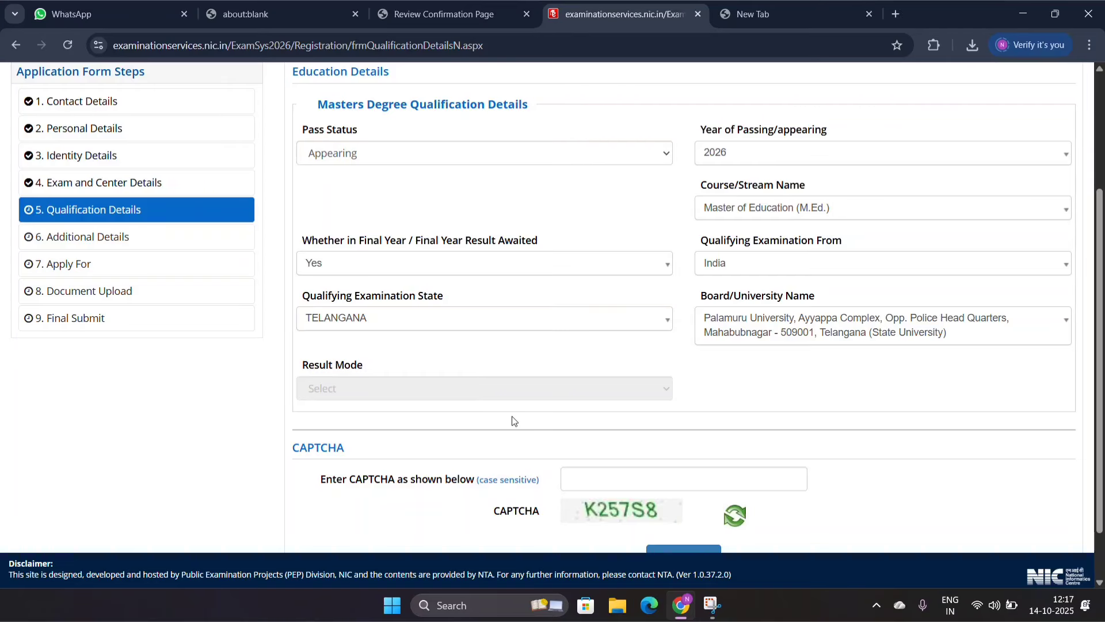
Step: Enter the displayed CAPTCHA, then save and confirm submission of the Qualification Details section
{"action": "left_click", "coordinate": [608, 488]}
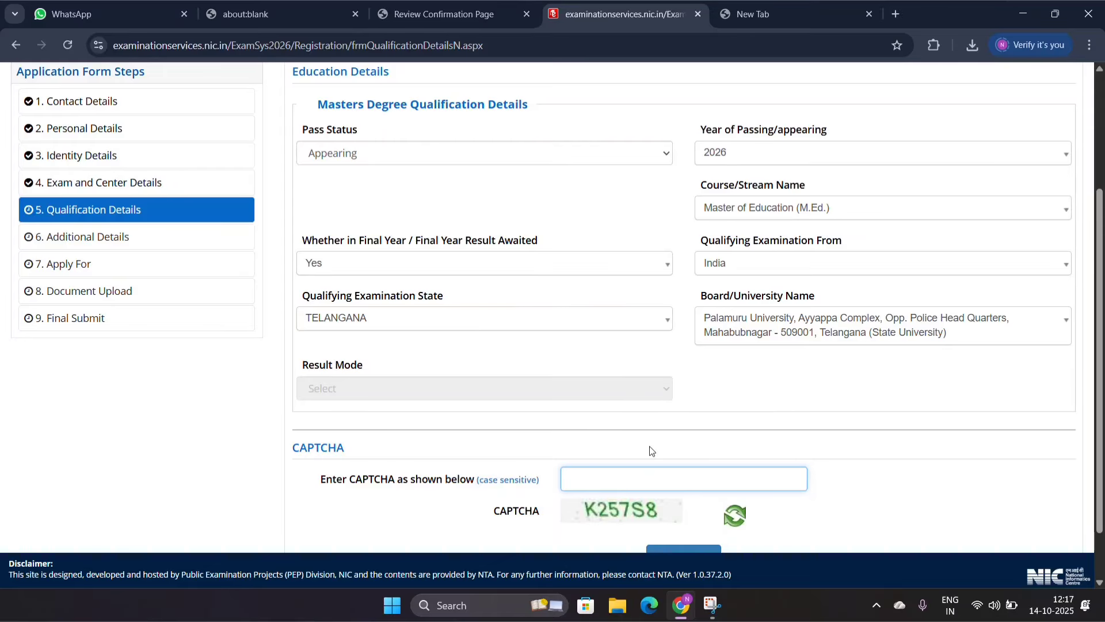
{"action": "left_click", "coordinate": [764, 388]}
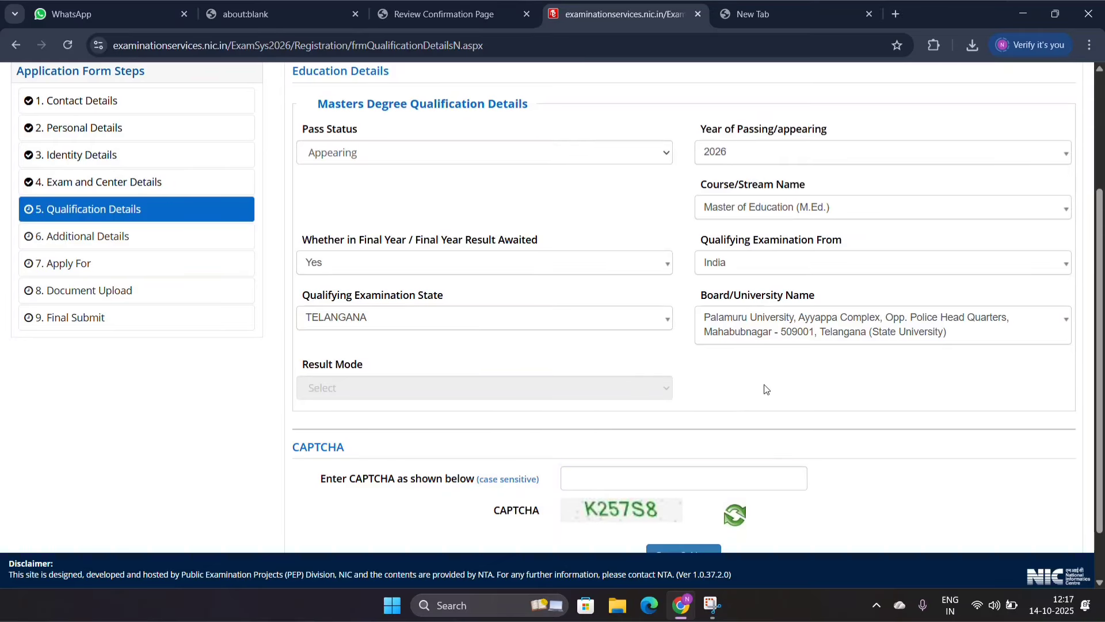
{"action": "scroll", "coordinate": [765, 389], "scroll_direction": "down", "scroll_amount": 1}
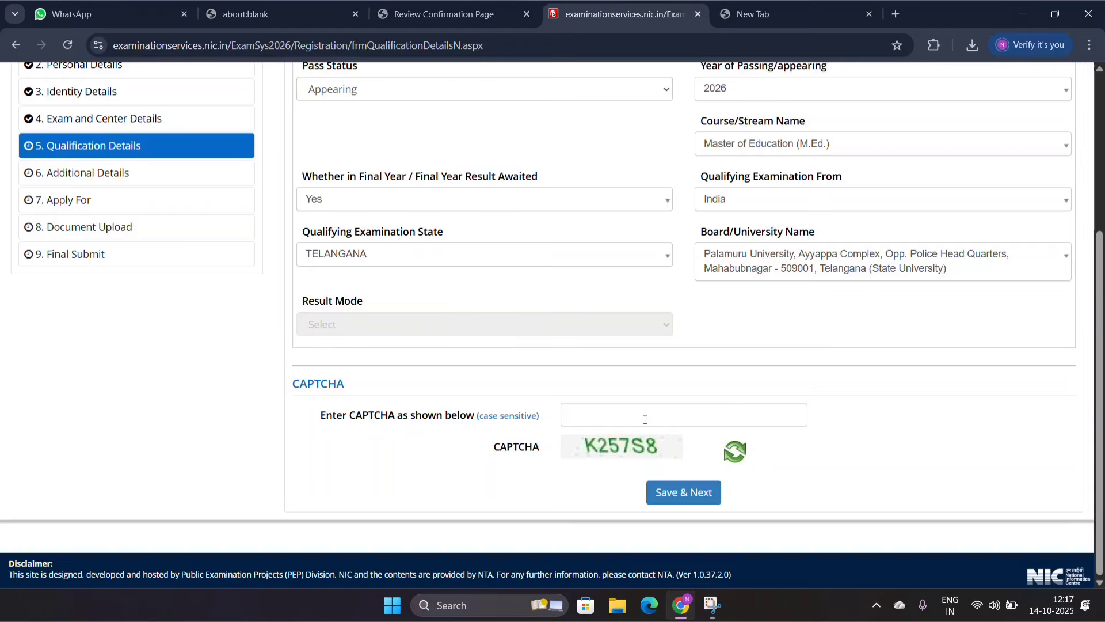
{"action": "left_click", "coordinate": [645, 419]}
{"action": "type", "text": "K257S8"}
{"action": "left_click", "coordinate": [683, 492]}
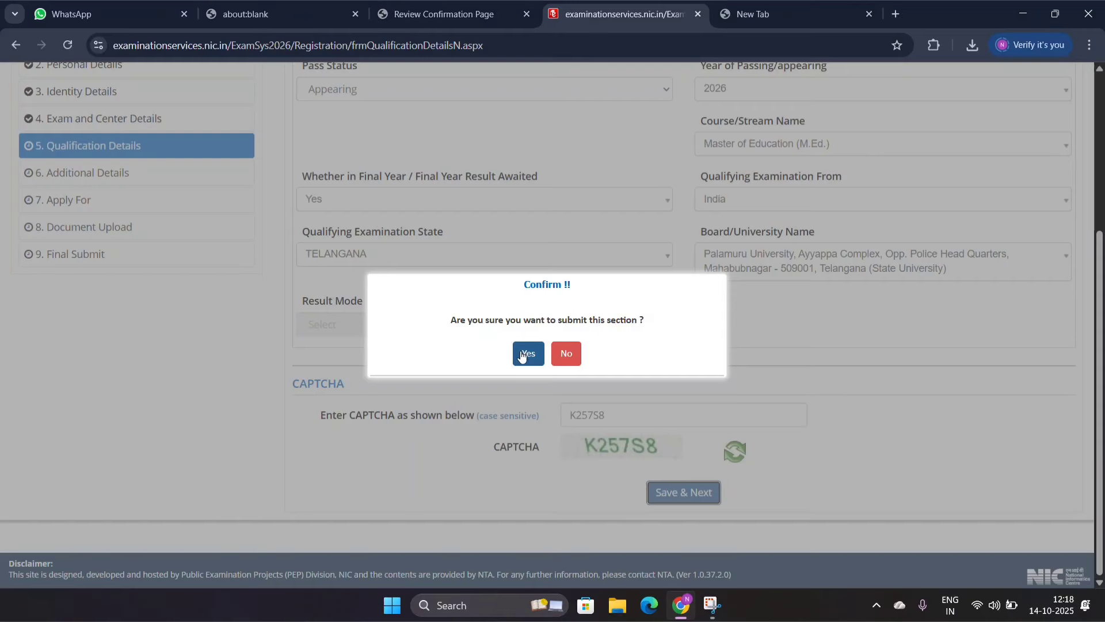
{"action": "left_click", "coordinate": [525, 354]}
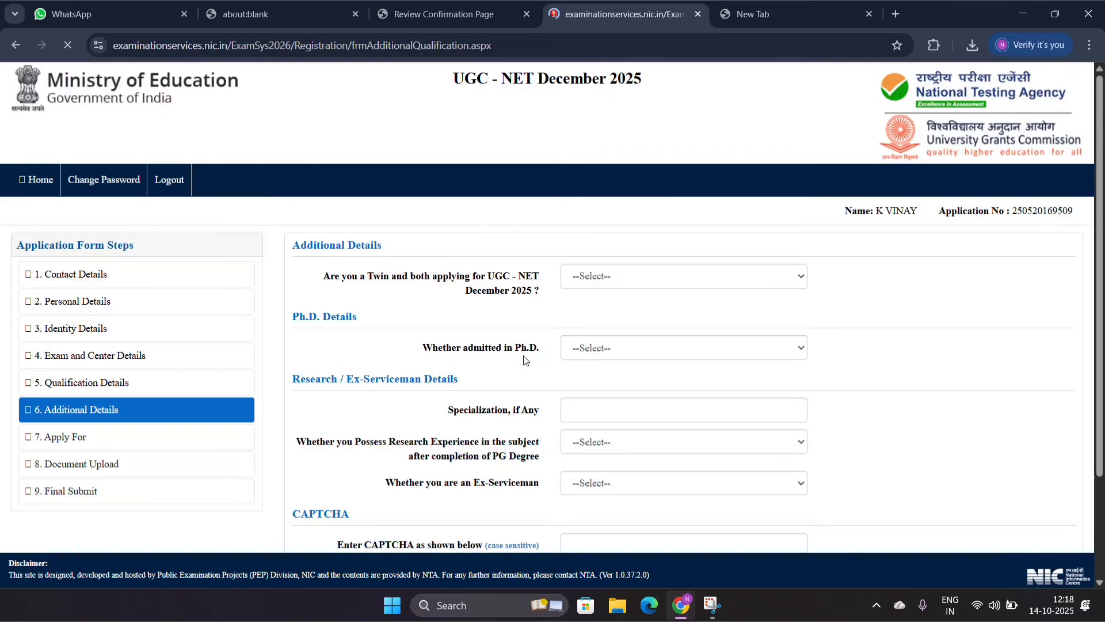
Step: Answer No to being a twin applicant and No to being admitted in Ph.D. in the Additional Details section
{"action": "scroll", "coordinate": [525, 361], "scroll_direction": "down", "scroll_amount": 2}
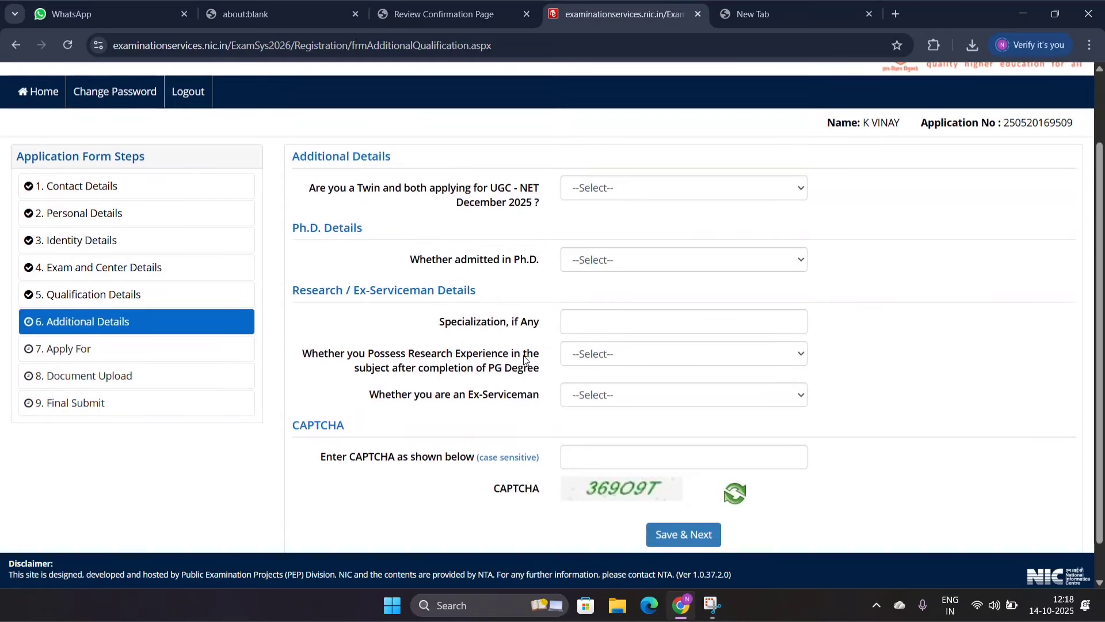
{"action": "scroll", "coordinate": [524, 361], "scroll_direction": "down", "scroll_amount": 1}
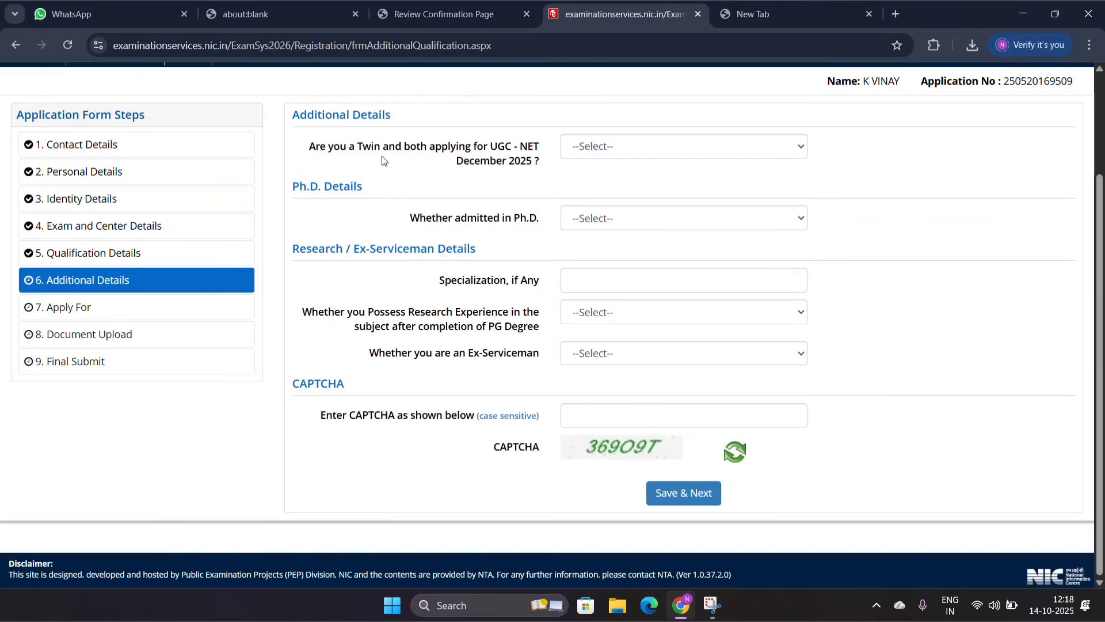
{"action": "left_click", "coordinate": [603, 153]}
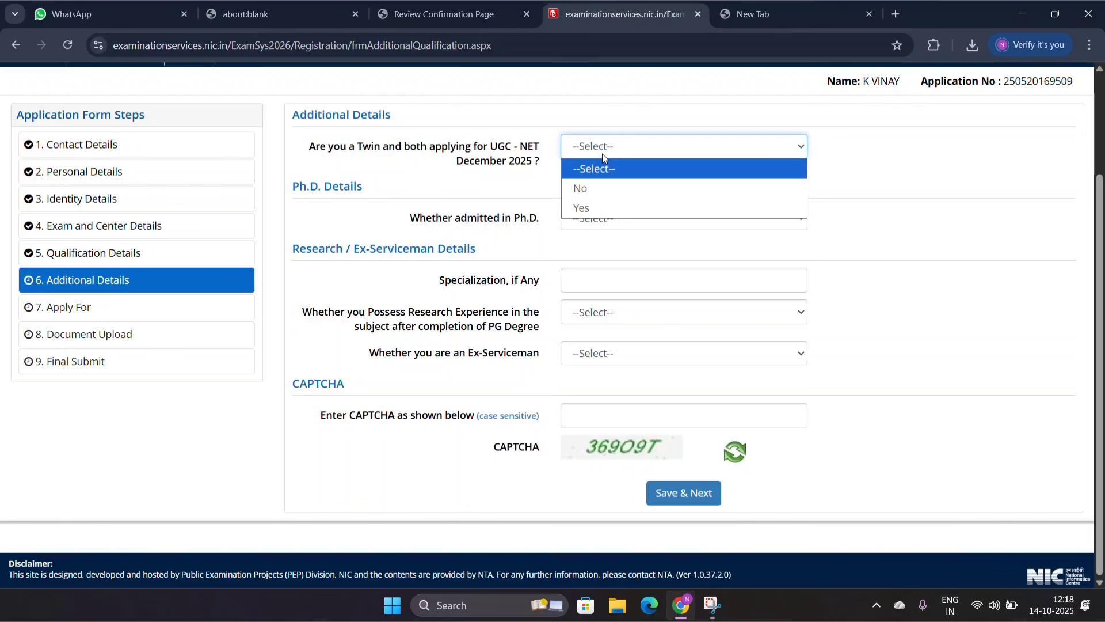
{"action": "left_click", "coordinate": [596, 190]}
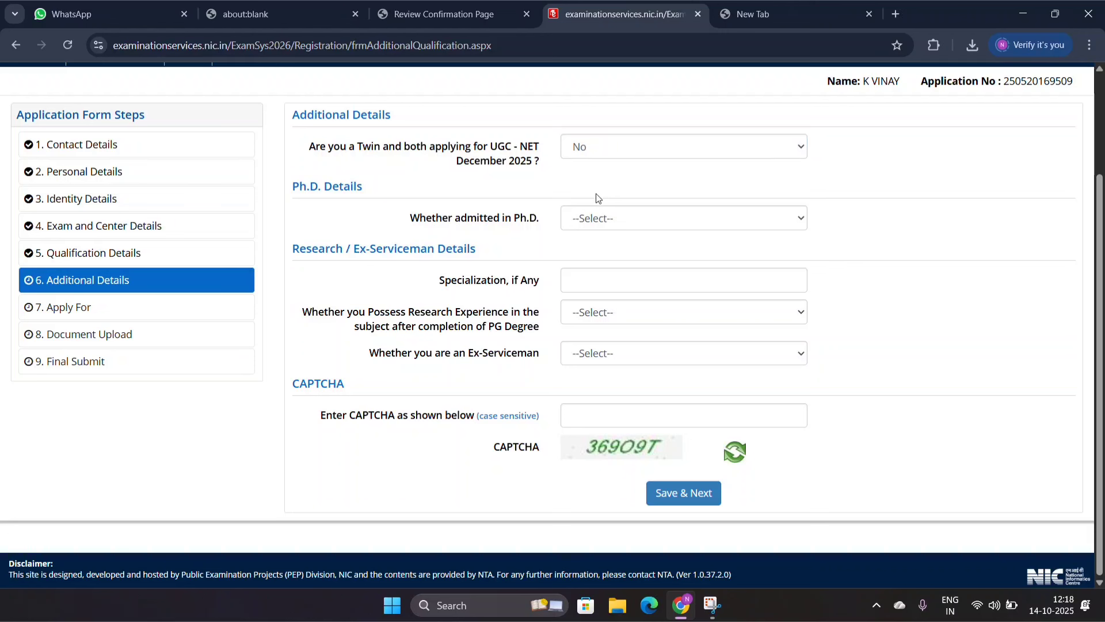
{"action": "left_click", "coordinate": [581, 225]}
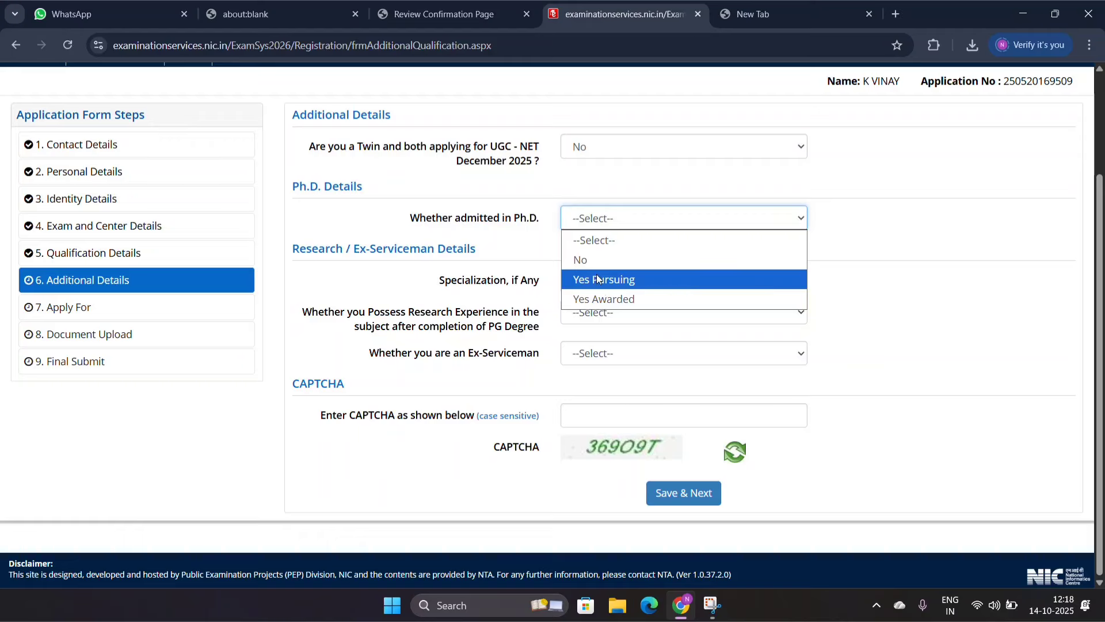
{"action": "left_click", "coordinate": [584, 259]}
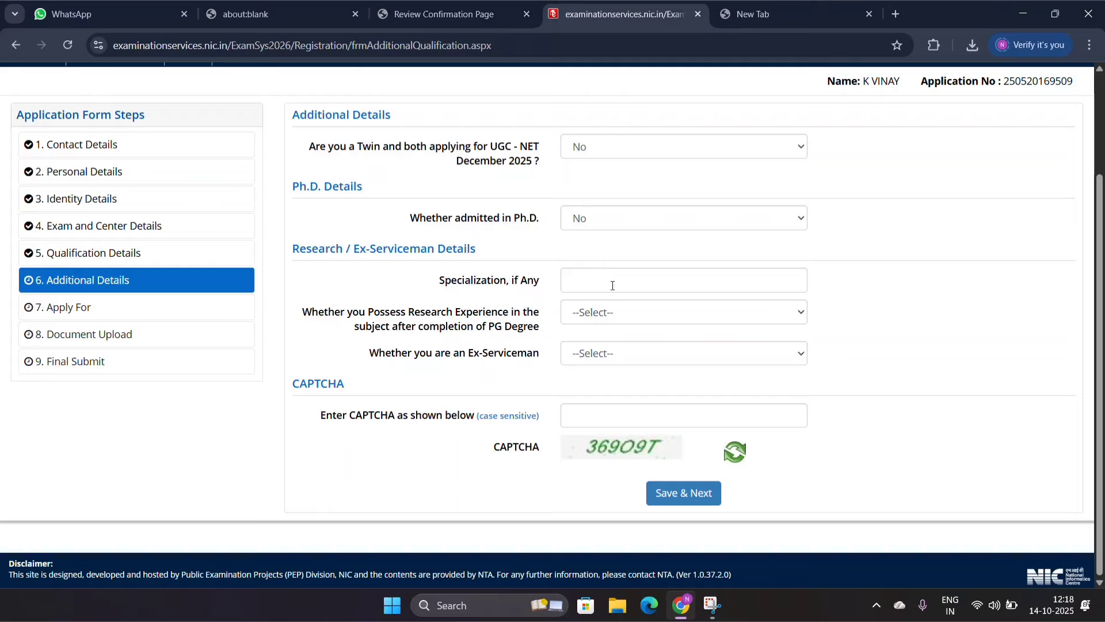
Step: Set both research experience after the PG degree and Ex-Serviceman status to NO
{"action": "left_click", "coordinate": [611, 320]}
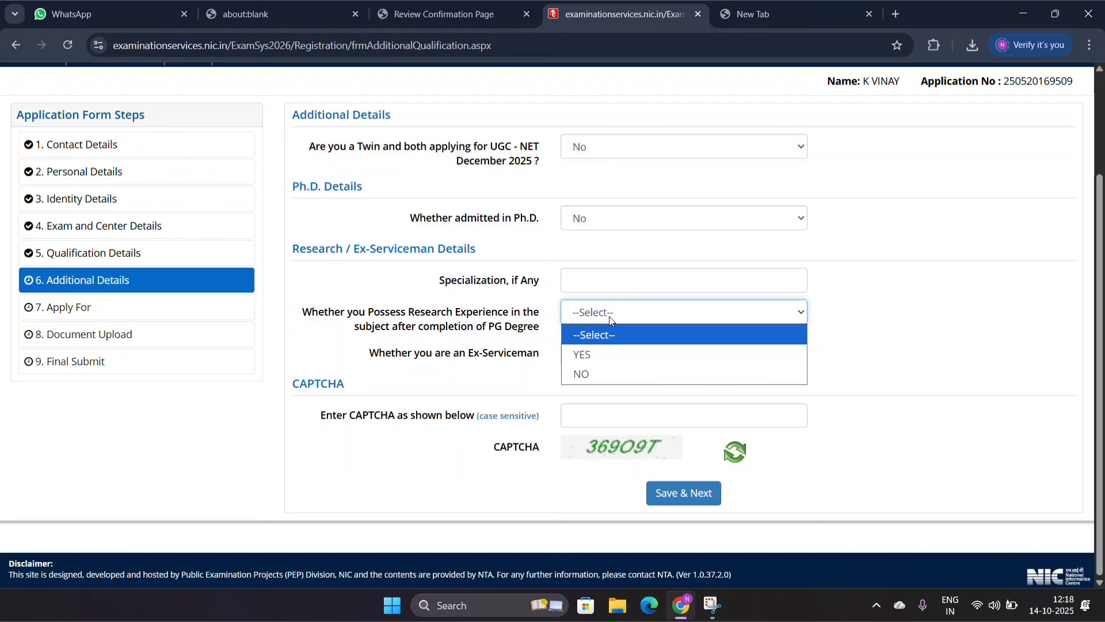
{"action": "left_click", "coordinate": [600, 375]}
{"action": "left_click", "coordinate": [601, 357]}
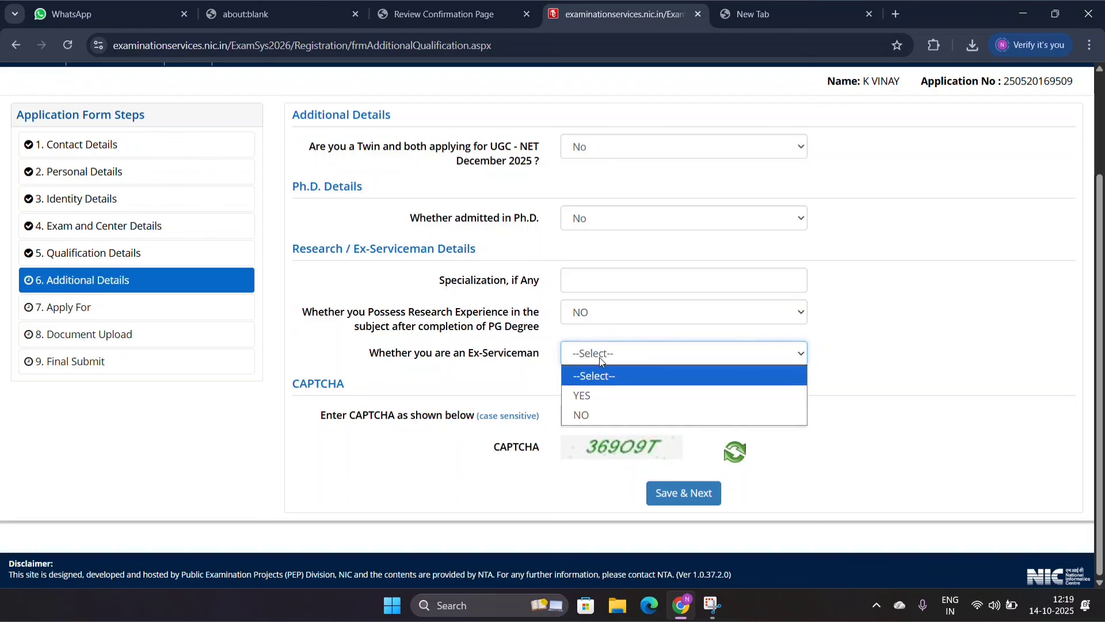
{"action": "left_click", "coordinate": [596, 417]}
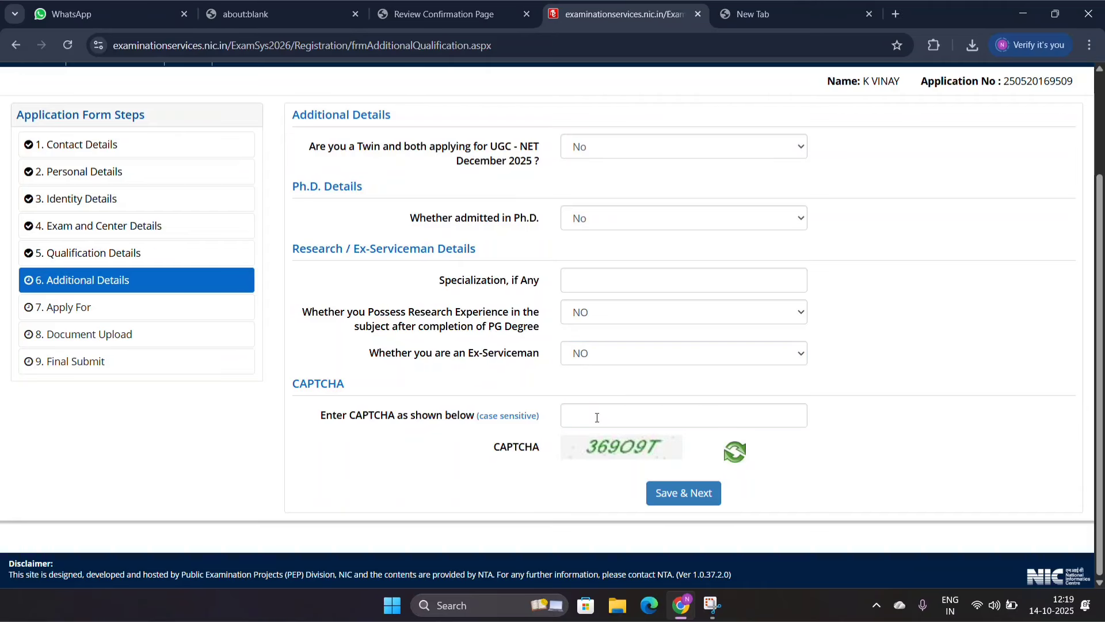
Step: Enter the displayed CAPTCHA, then save and confirm submission of the Additional Details section
{"action": "left_click", "coordinate": [597, 418]}
{"action": "type", "text": "36"}
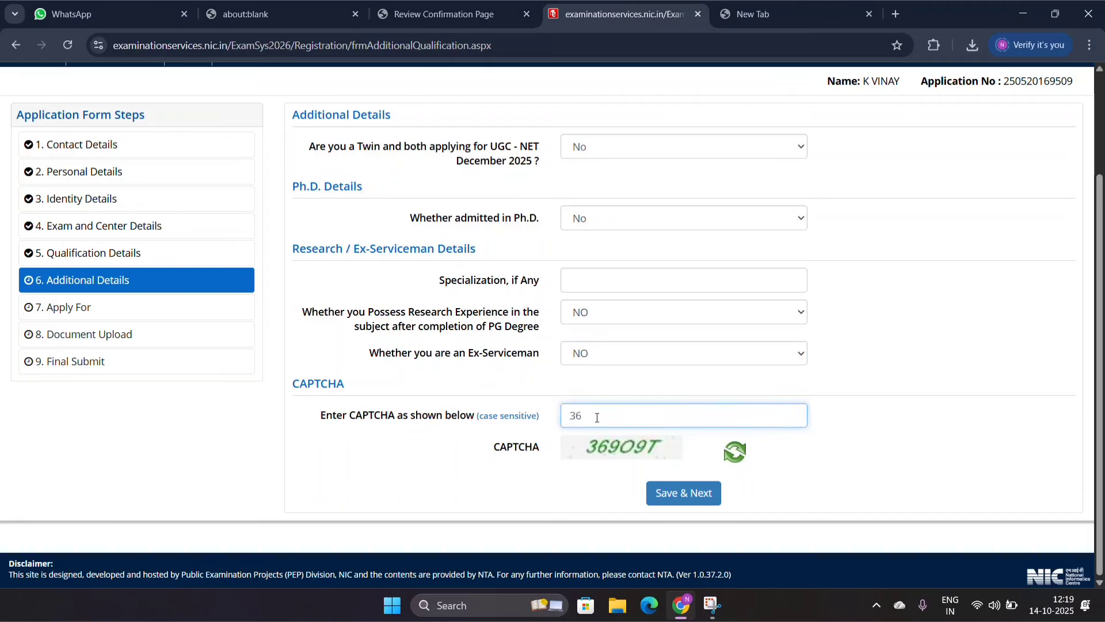
{"action": "type", "text": "9O9T"}
{"action": "left_click", "coordinate": [658, 494]}
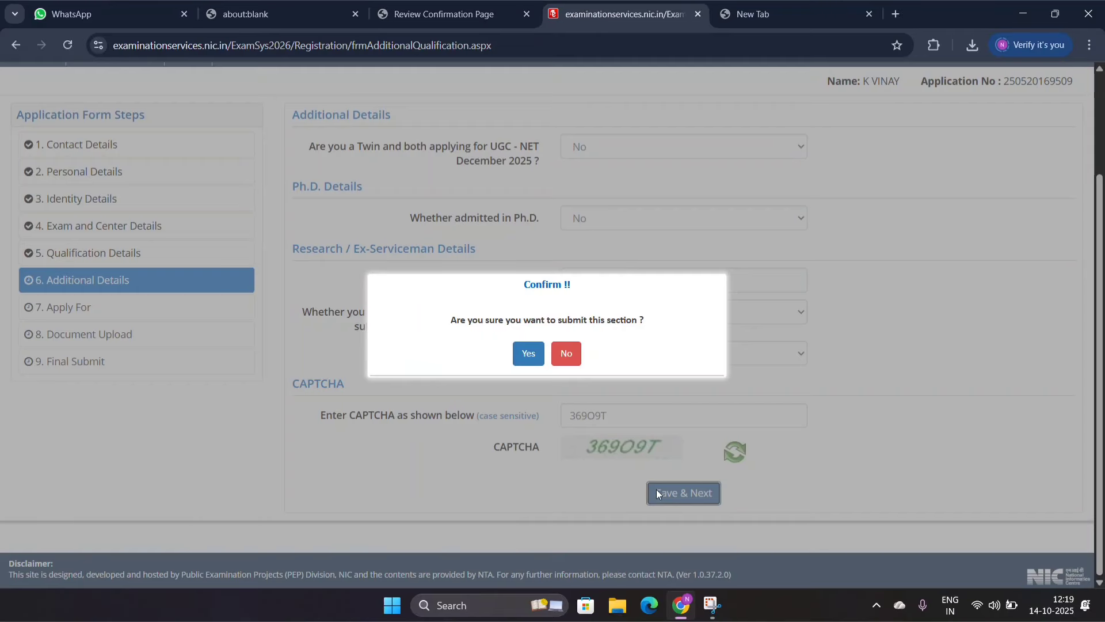
{"action": "left_click", "coordinate": [528, 353]}
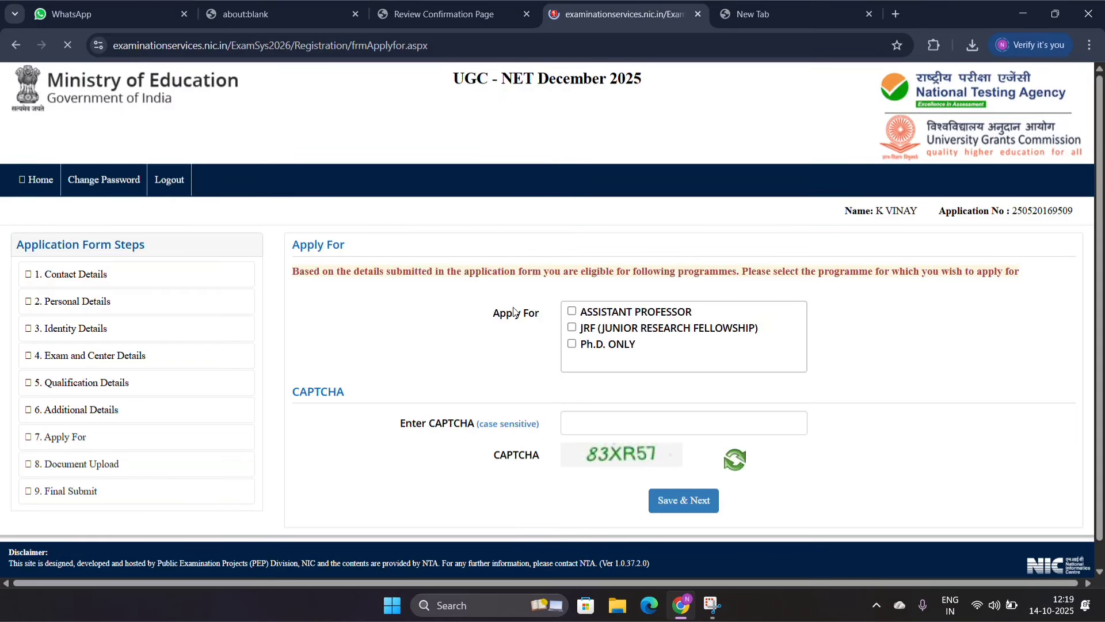
Step: Select JRF (Junior Research Fellowship), Assistant Professor and Ph.D. Only as the programmes to apply for
{"action": "scroll", "coordinate": [515, 312], "scroll_direction": "down", "scroll_amount": 1}
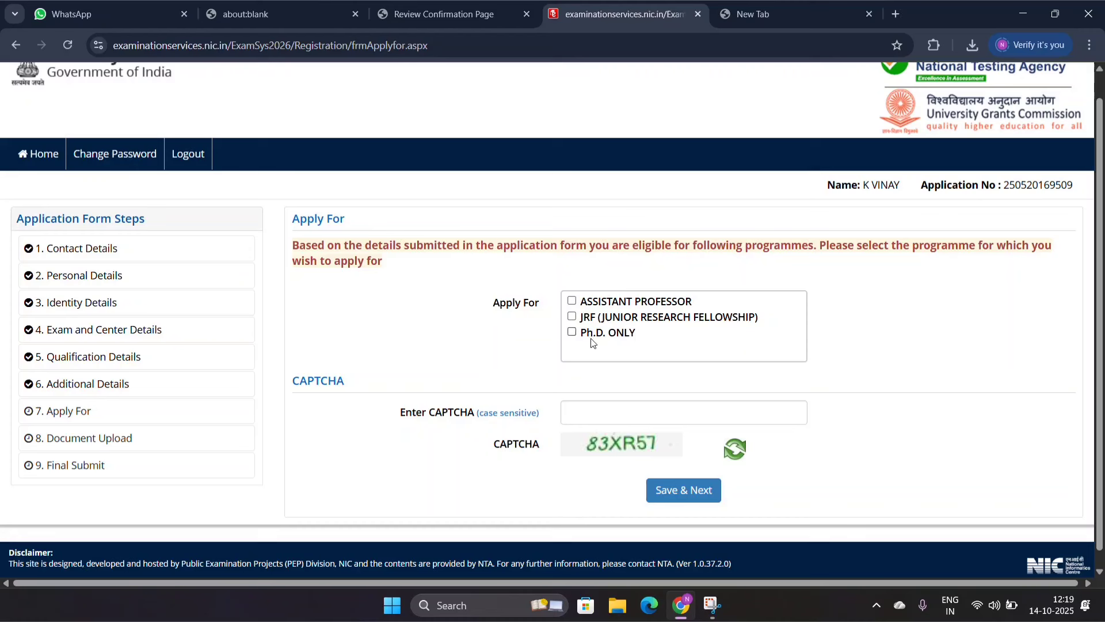
{"action": "left_click", "coordinate": [572, 316]}
{"action": "left_click", "coordinate": [572, 301]}
{"action": "left_click", "coordinate": [572, 332]}
Step: Enter the displayed CAPTCHA and save the Apply For section to proceed to document upload
{"action": "left_click", "coordinate": [589, 413]}
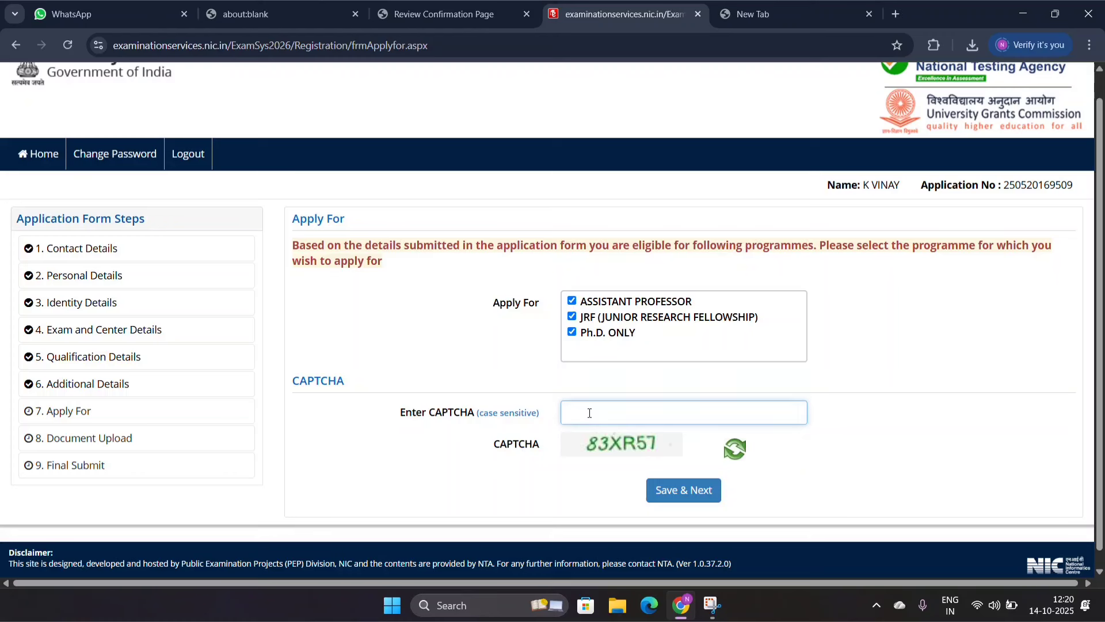
{"action": "type", "text": "83XR57"}
{"action": "left_click", "coordinate": [672, 492]}
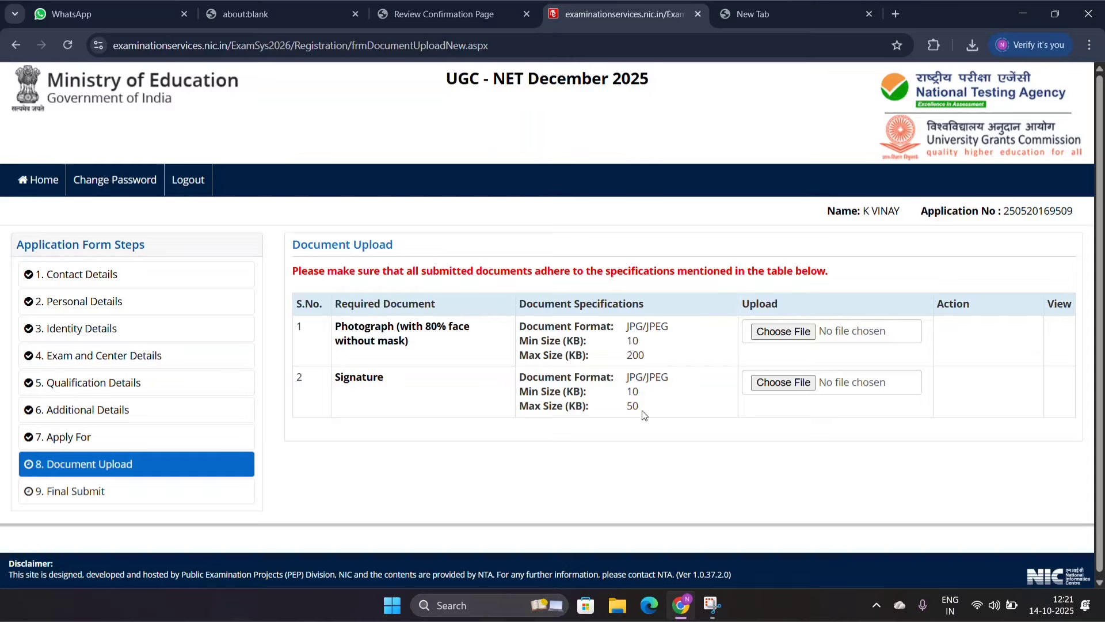
Step: Check the document specifications and choose WhatsApp Image 2025-10-14 at 11.23.56 AM from Downloads as the photograph
{"action": "left_click_drag", "start_coordinate": [651, 411], "coordinate": [650, 325]}
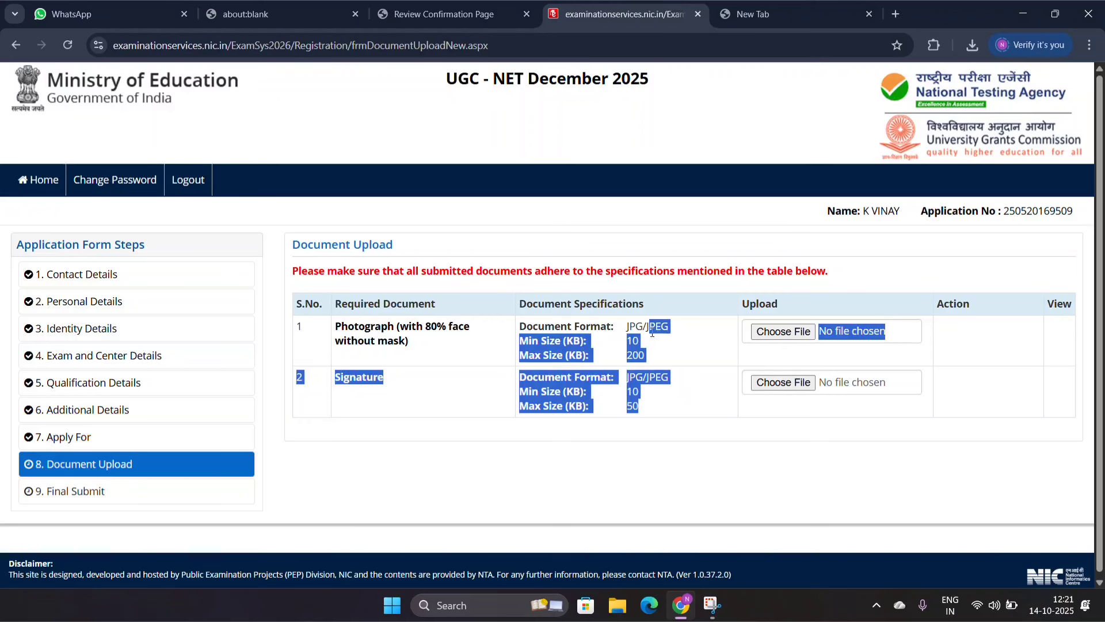
{"action": "left_click", "coordinate": [655, 338]}
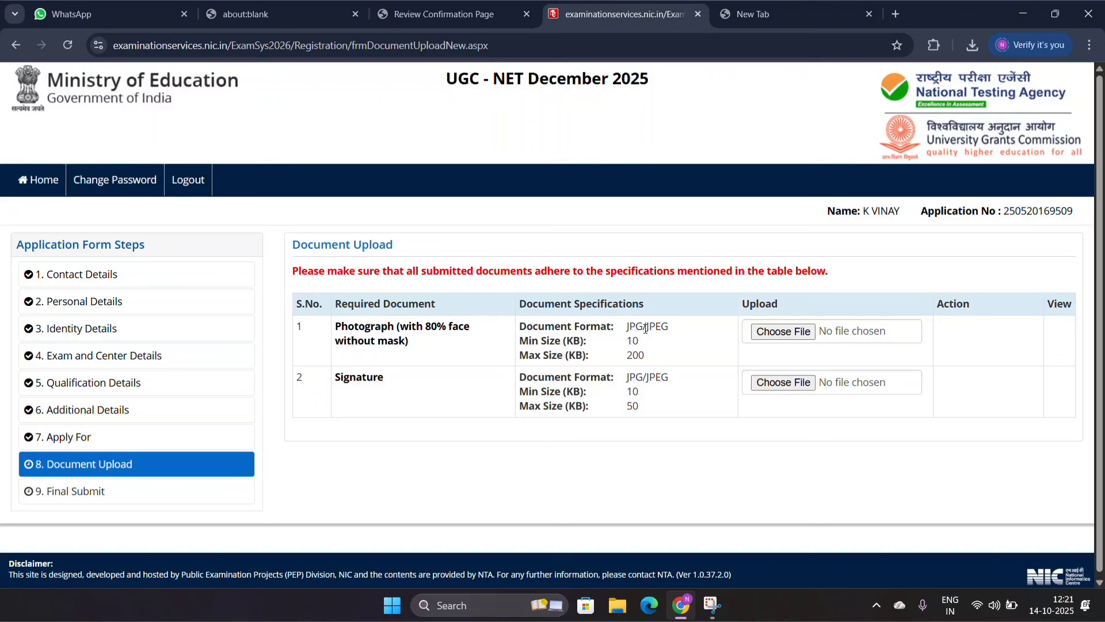
{"action": "left_click", "coordinate": [777, 337]}
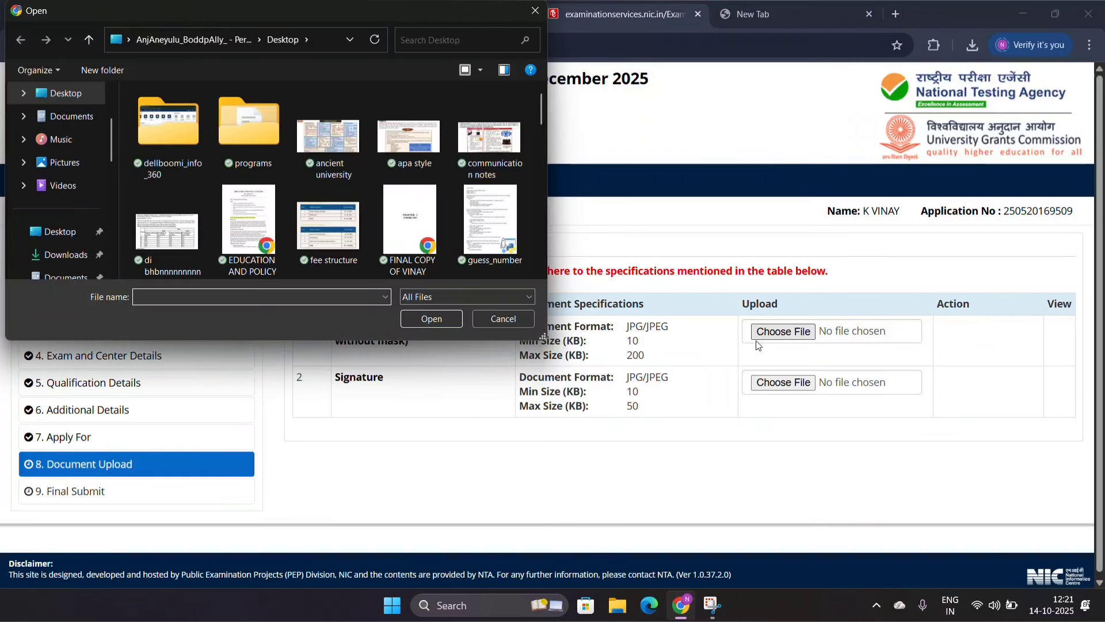
{"action": "left_click_drag", "start_coordinate": [540, 123], "coordinate": [550, 254]}
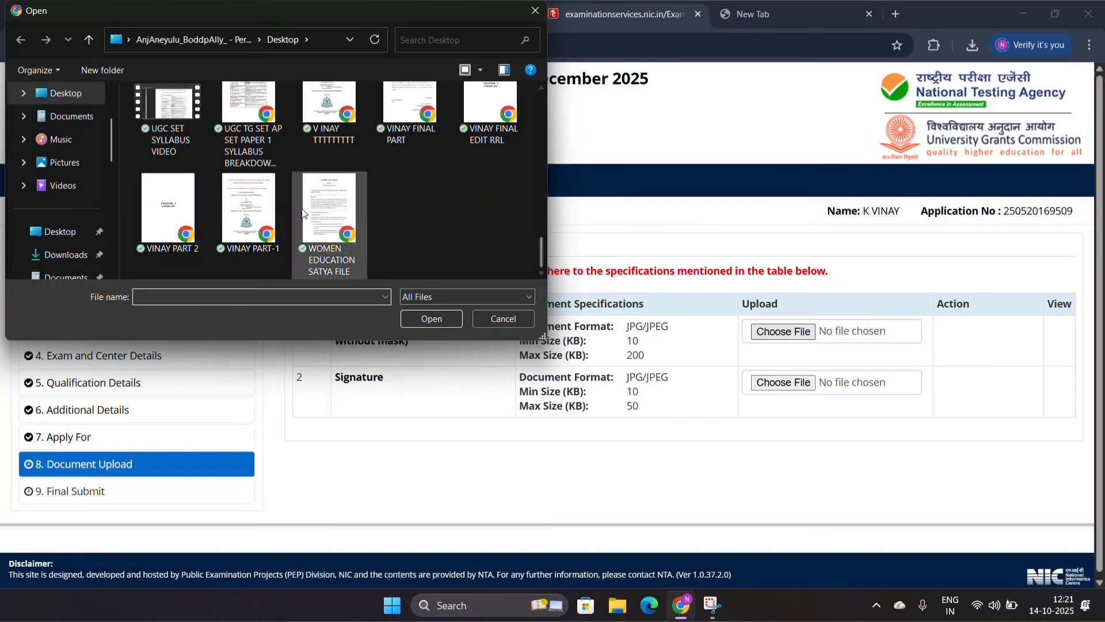
{"action": "left_click", "coordinate": [64, 255]}
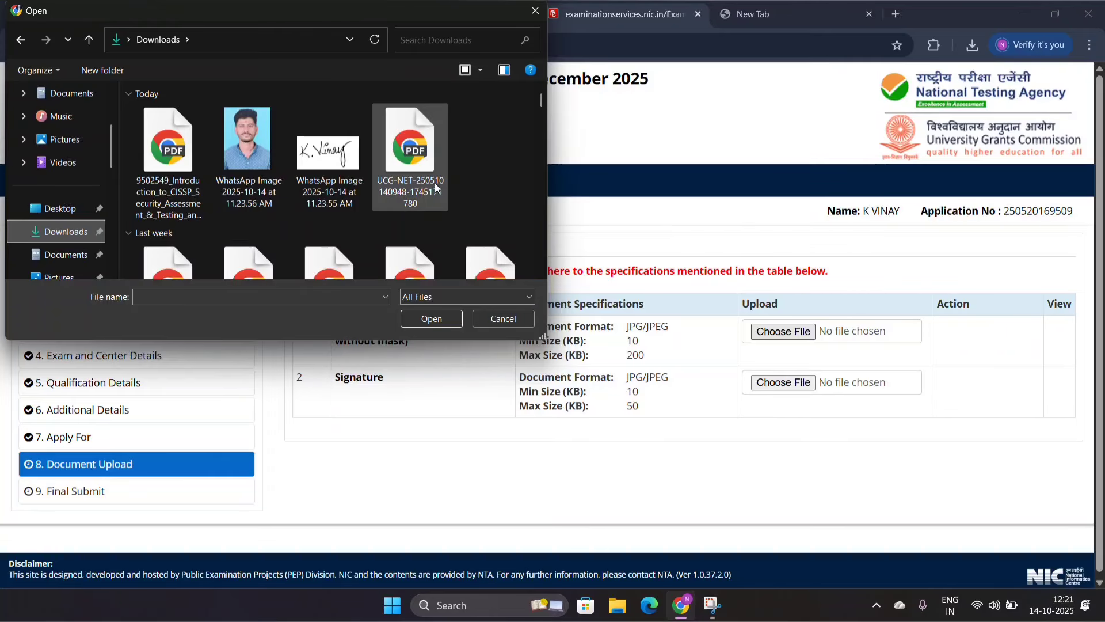
{"action": "left_click", "coordinate": [245, 174]}
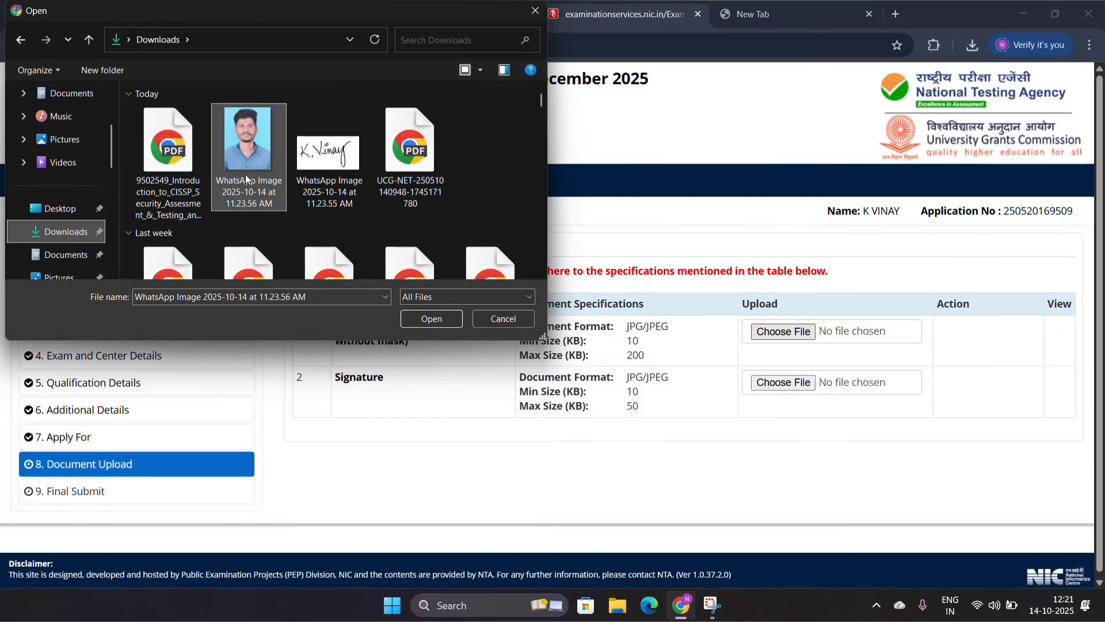
{"action": "left_click", "coordinate": [429, 318]}
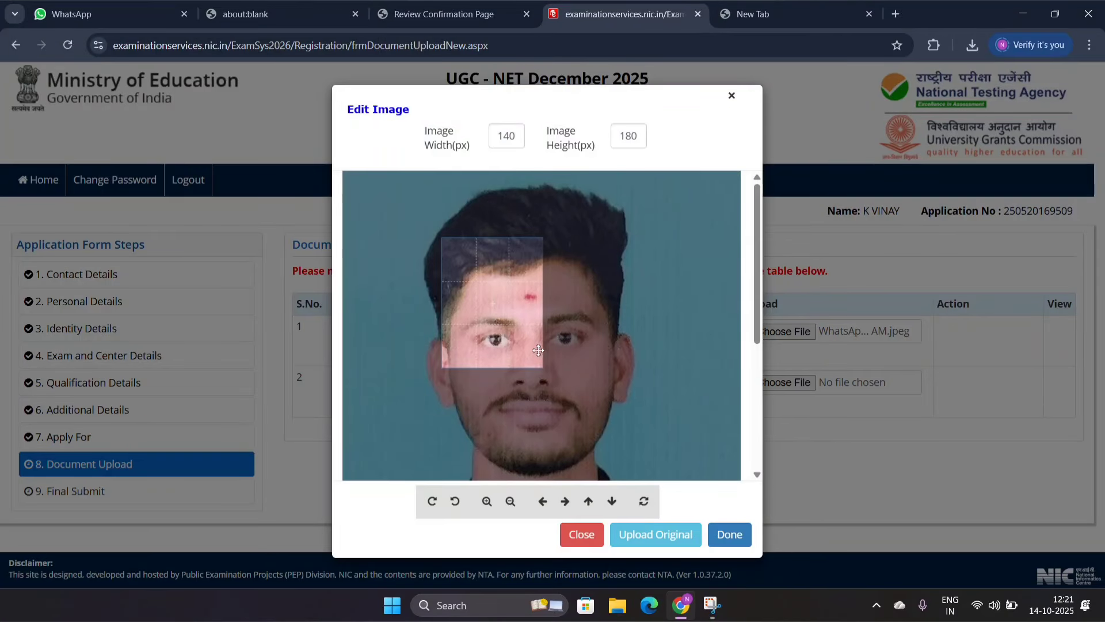
Step: Shrink the portrait to fit the 140 × 180 px crop frame and try to upload it as the photograph
{"action": "scroll", "coordinate": [539, 350], "scroll_direction": "down", "scroll_amount": 6}
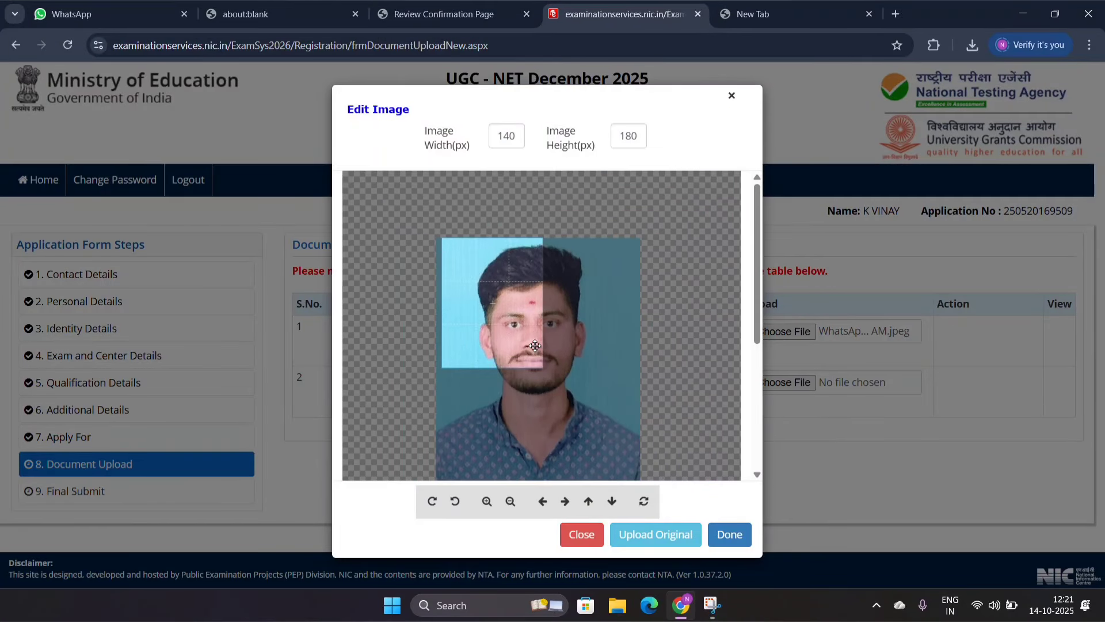
{"action": "scroll", "coordinate": [535, 345], "scroll_direction": "down", "scroll_amount": 5}
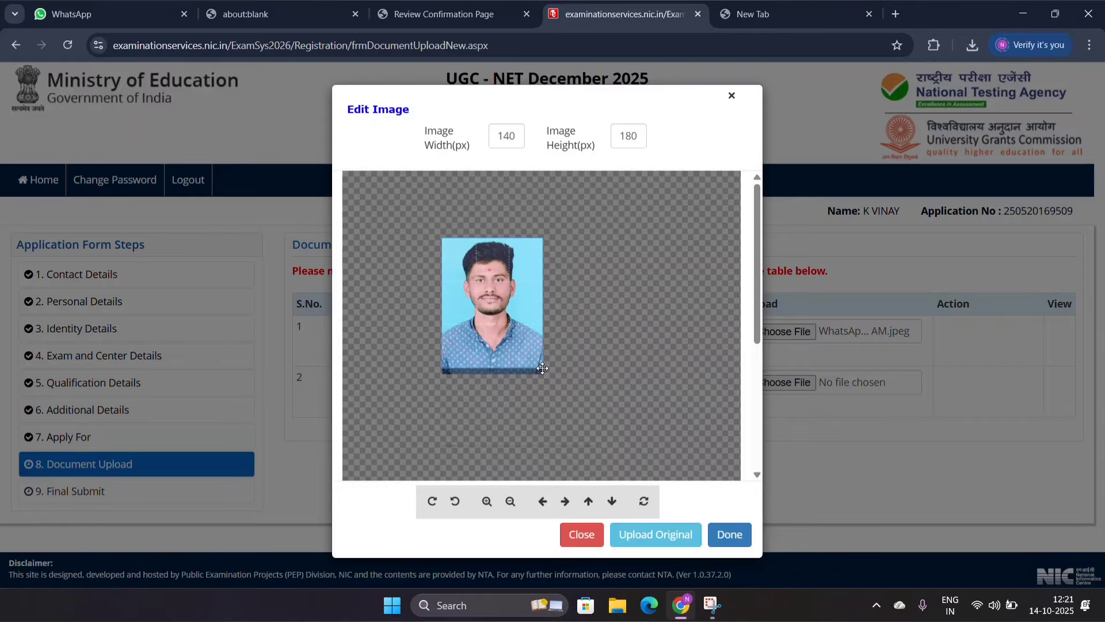
{"action": "left_click", "coordinate": [727, 534]}
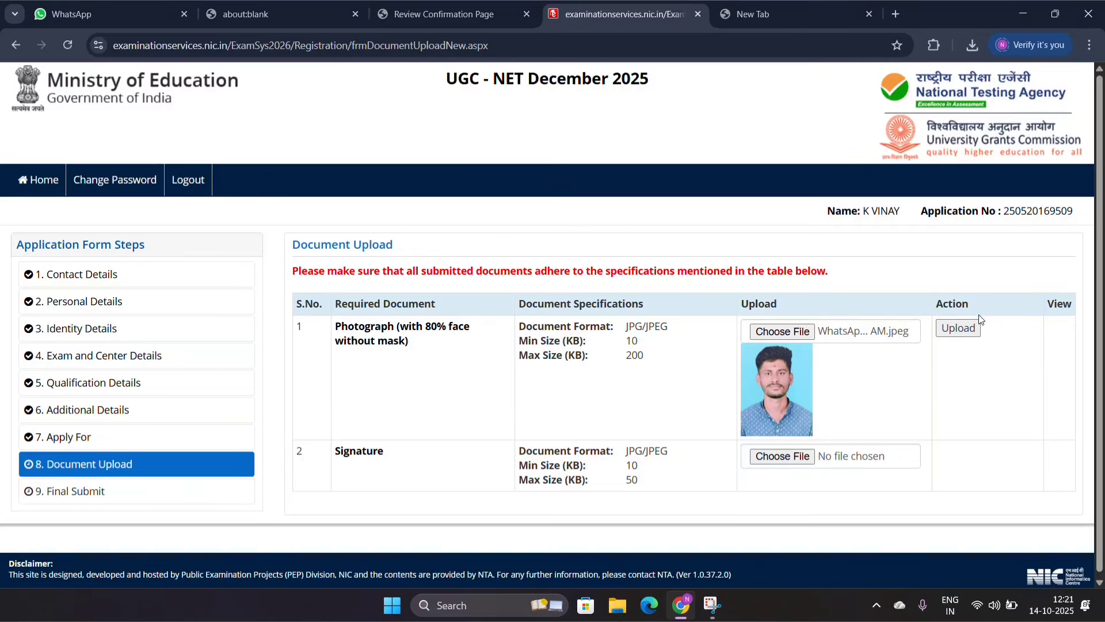
{"action": "left_click", "coordinate": [966, 331]}
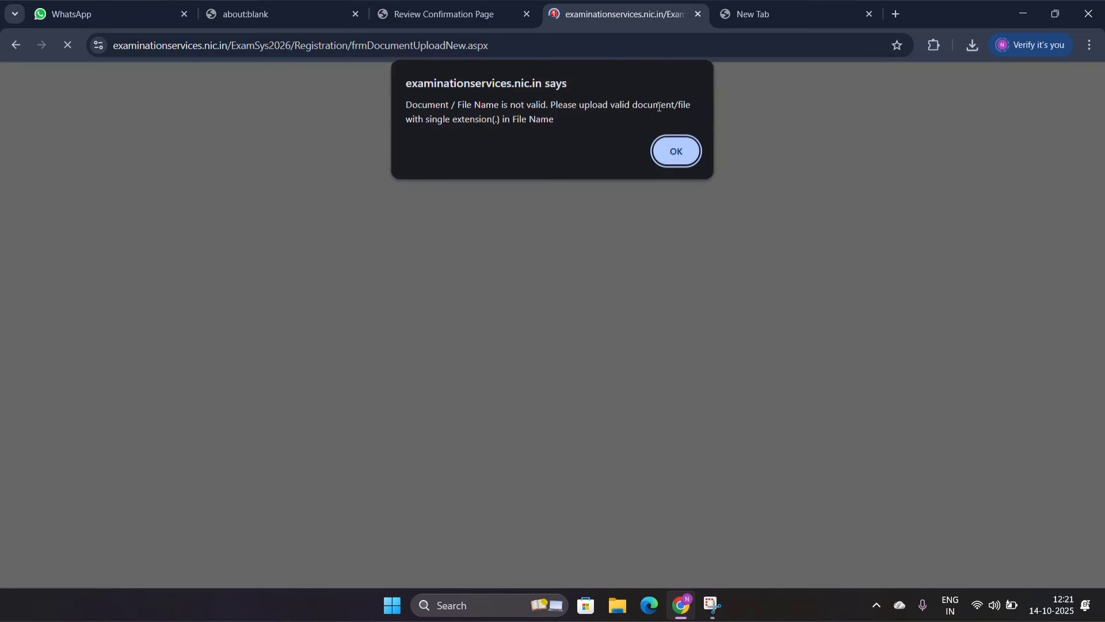
{"action": "left_click", "coordinate": [677, 149]}
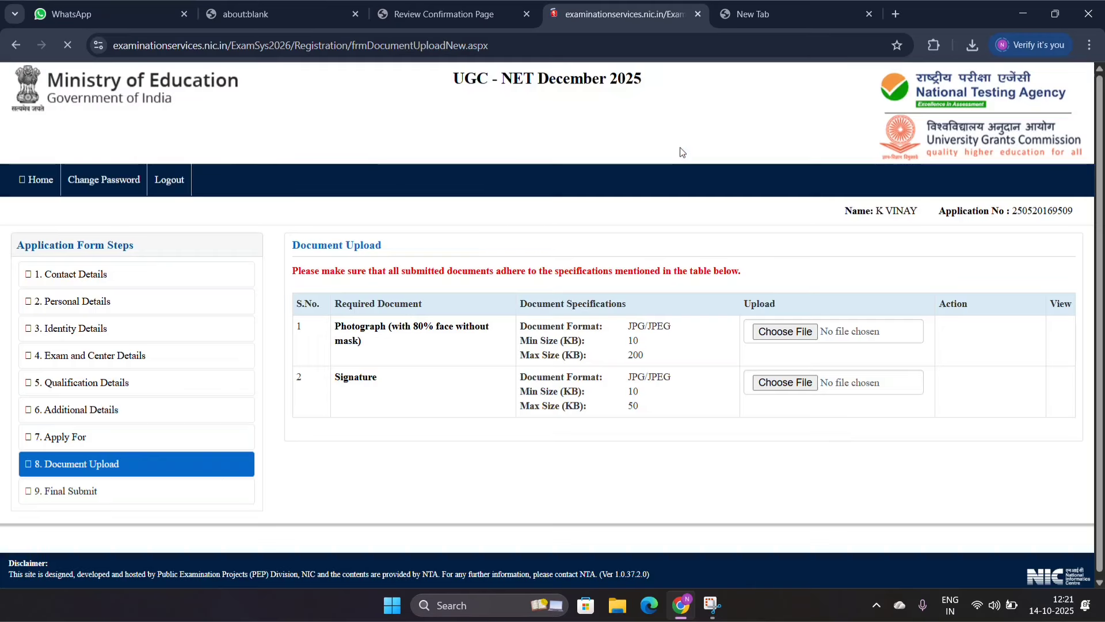
{"action": "left_click", "coordinate": [783, 332]}
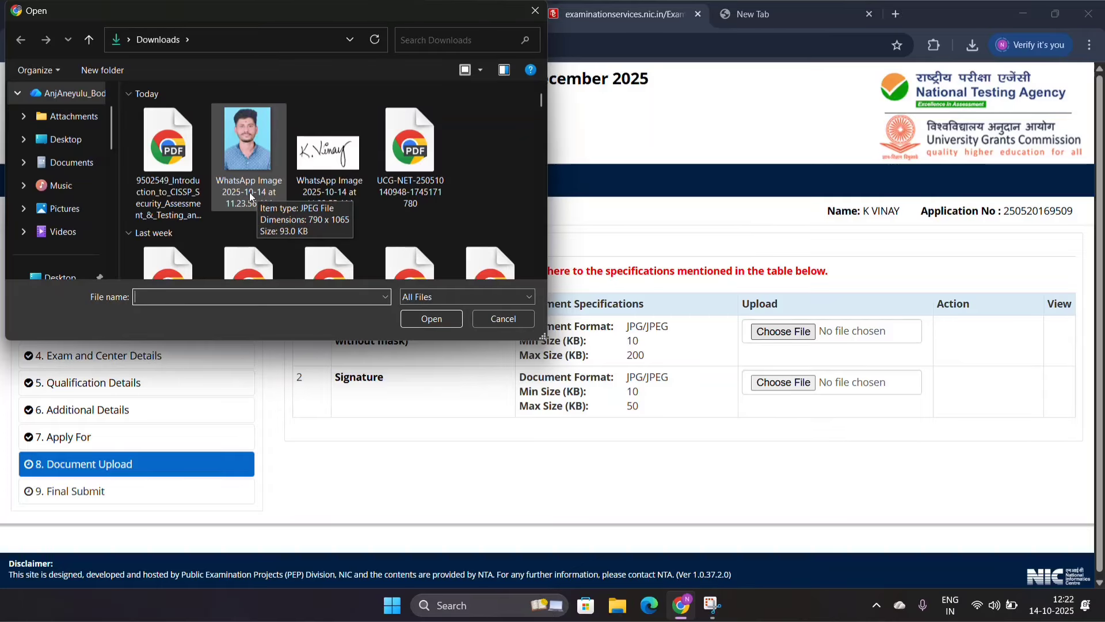
{"action": "double_click", "coordinate": [251, 192]}
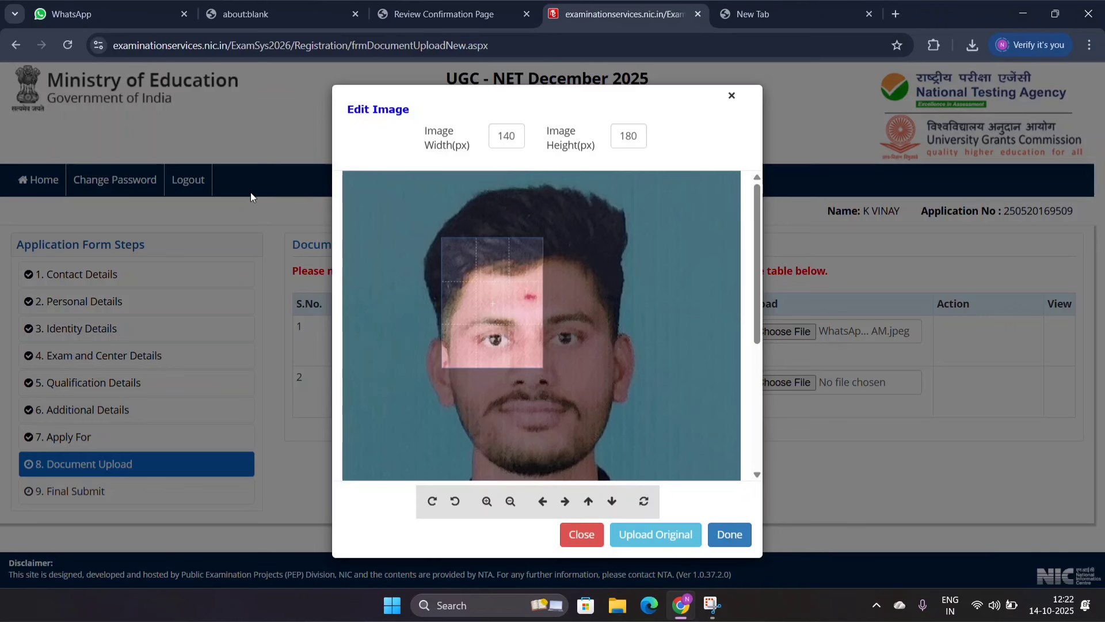
{"action": "left_click", "coordinate": [733, 97]}
Step: Rename the portrait image in Downloads as PHOTO and choose it as the photograph
{"action": "left_click", "coordinate": [783, 331]}
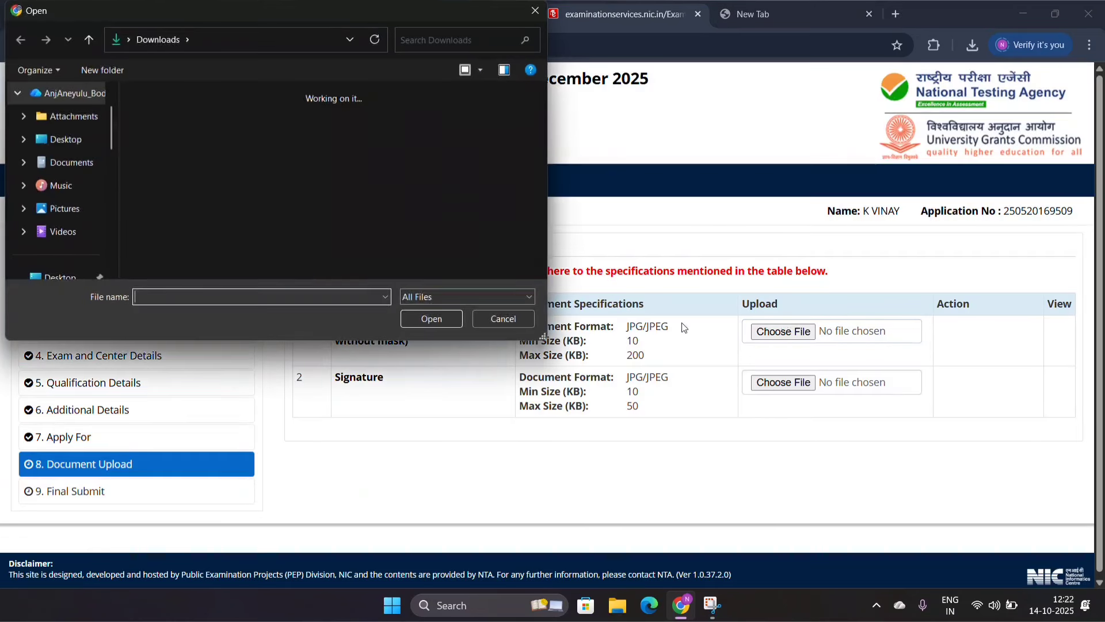
{"action": "left_click", "coordinate": [247, 196]}
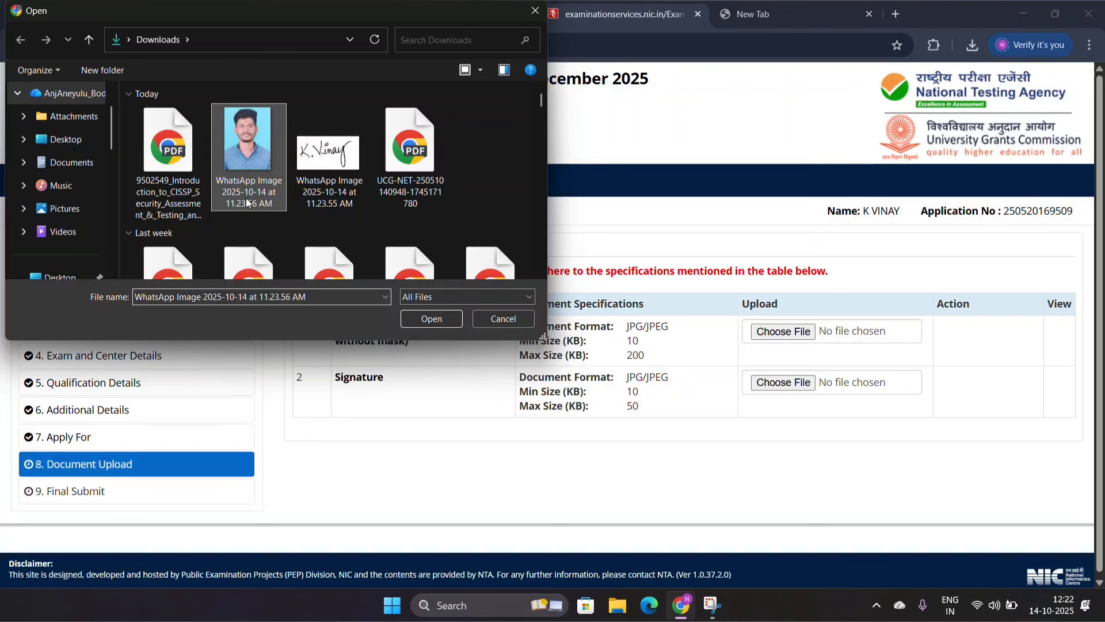
{"action": "left_click", "coordinate": [246, 198]}
{"action": "key", "text": "BackSpace"}
{"action": "key", "text": "BackSpace"}
{"action": "key", "text": "BackSpace"}
{"action": "key", "text": "BackSpace"}
{"action": "key", "text": "BackSpace"}
{"action": "key", "text": "BackSpace"}
{"action": "key", "text": "BackSpace"}
{"action": "key", "text": "BackSpace"}
{"action": "key", "text": "BackSpace"}
{"action": "key", "text": "BackSpace"}
{"action": "key", "text": "BackSpace"}
{"action": "key", "text": "BackSpace"}
{"action": "key", "text": "BackSpace"}
{"action": "key", "text": "BackSpace"}
{"action": "key", "text": "BackSpace"}
{"action": "key", "text": "BackSpace"}
{"action": "key", "text": "BackSpace"}
{"action": "key", "text": "BackSpace"}
{"action": "key", "text": "BackSpace"}
{"action": "key", "text": "BackSpace"}
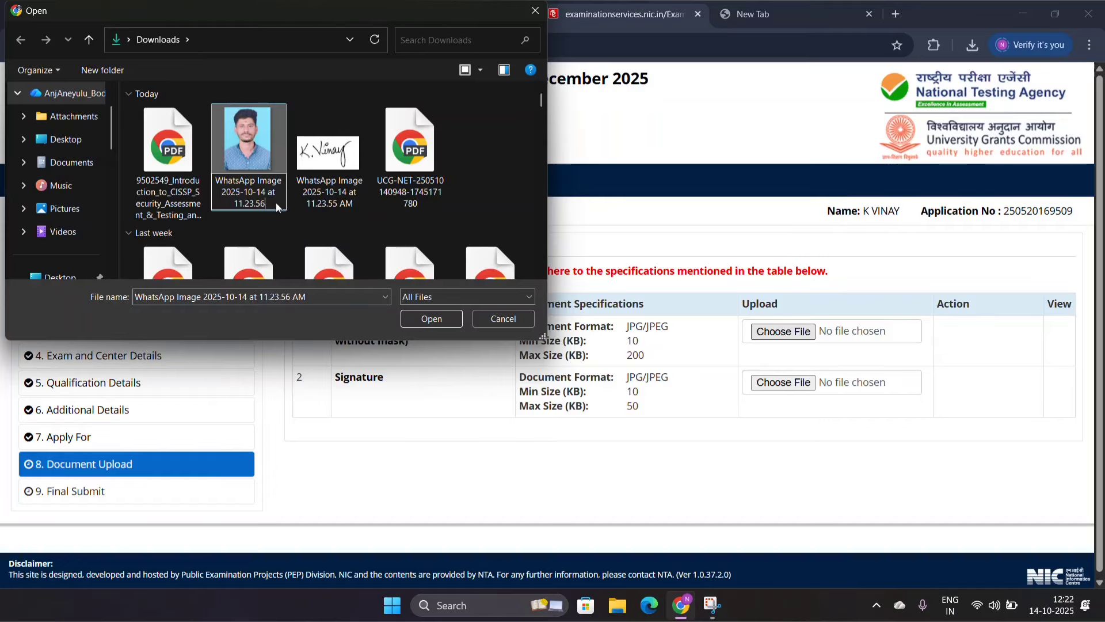
{"action": "key", "text": "BackSpace"}
{"action": "key", "text": "BackSpace"}
{"action": "key", "text": "BackSpace"}
{"action": "key", "text": "BackSpace"}
{"action": "key", "text": "BackSpace"}
{"action": "key", "text": "BackSpace"}
{"action": "key", "text": "BackSpace"}
{"action": "key", "text": "BackSpace"}
{"action": "key", "text": "BackSpace"}
{"action": "key", "text": "BackSpace"}
{"action": "key", "text": "BackSpace"}
{"action": "key", "text": "BackSpace"}
{"action": "key", "text": "BackSpace"}
{"action": "key", "text": "BackSpace"}
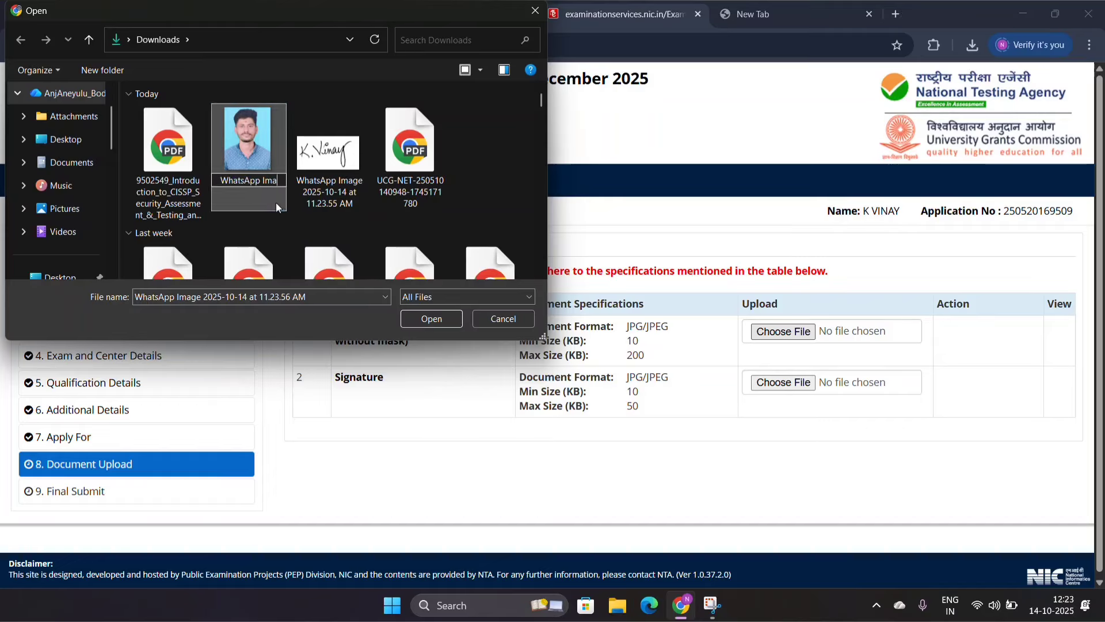
{"action": "key", "text": "BackSpace"}
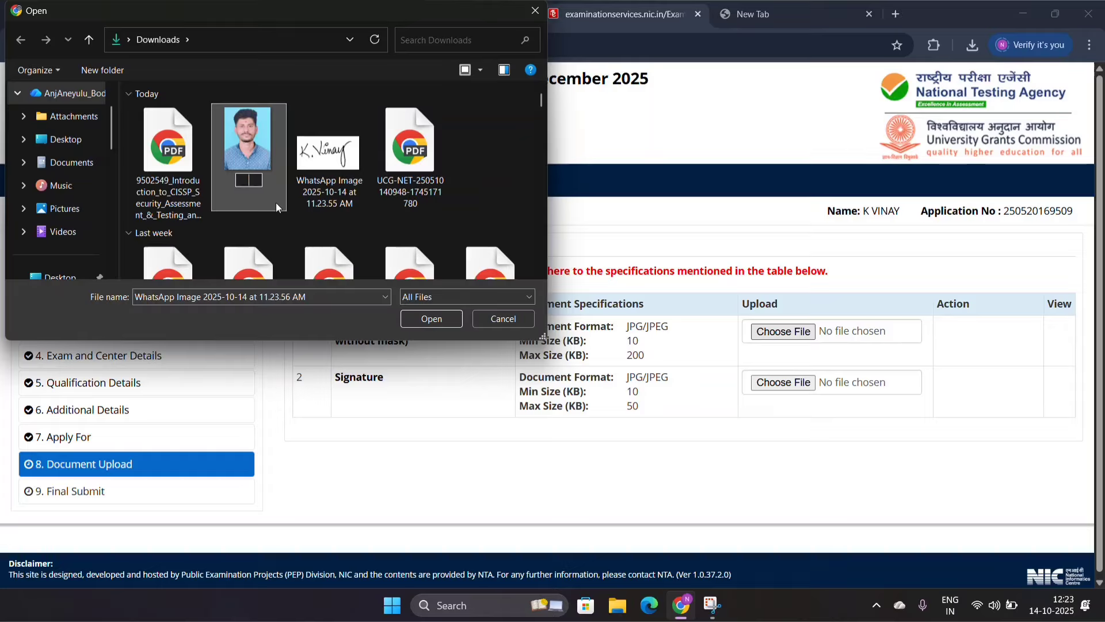
{"action": "type", "text": "PHOTI"}
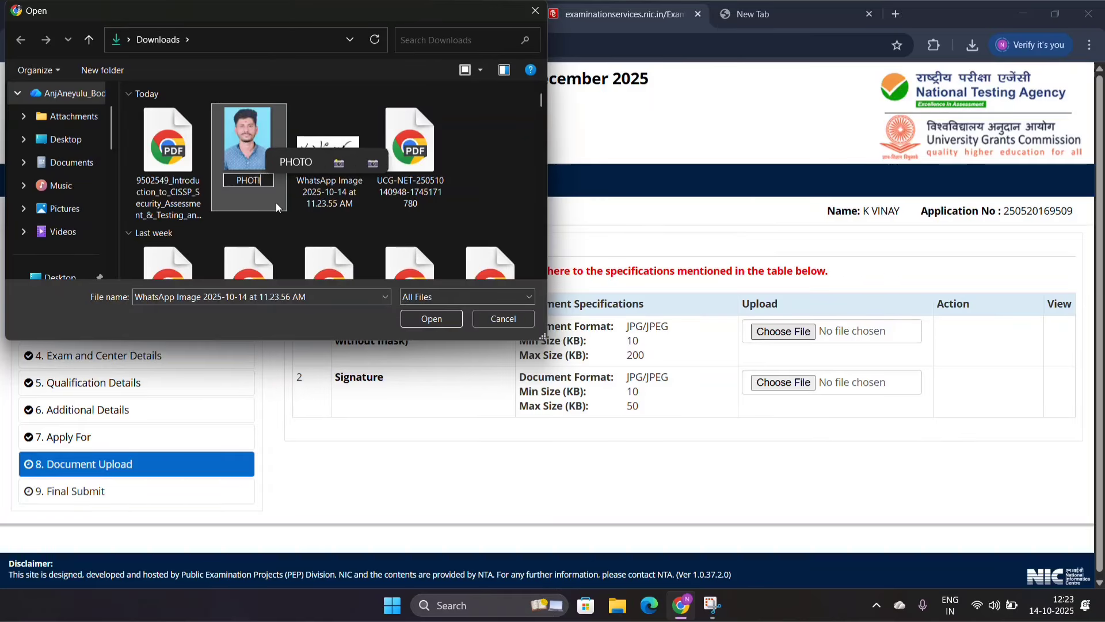
{"action": "key", "text": "BackSpace"}
{"action": "type", "text": "O"}
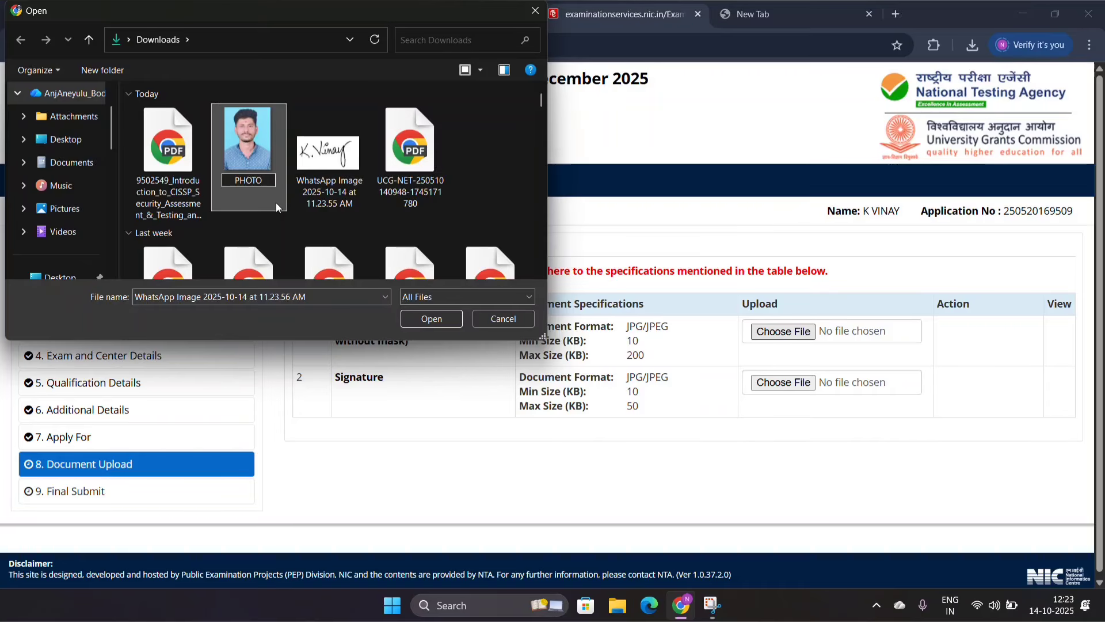
{"action": "key", "text": "Return"}
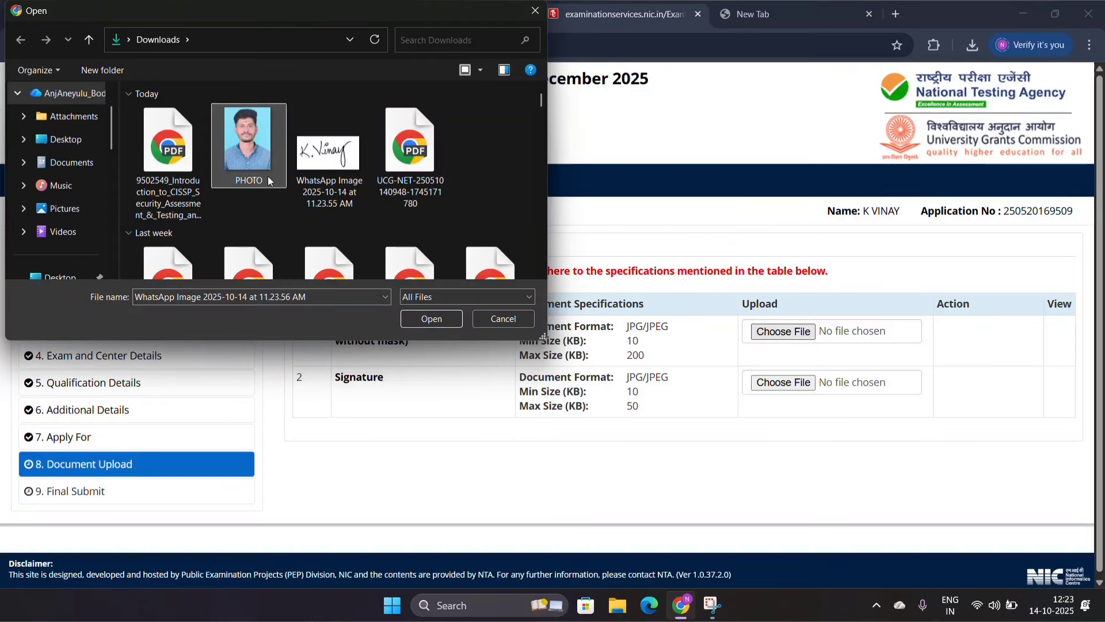
{"action": "left_click", "coordinate": [268, 176]}
{"action": "left_click", "coordinate": [430, 322]}
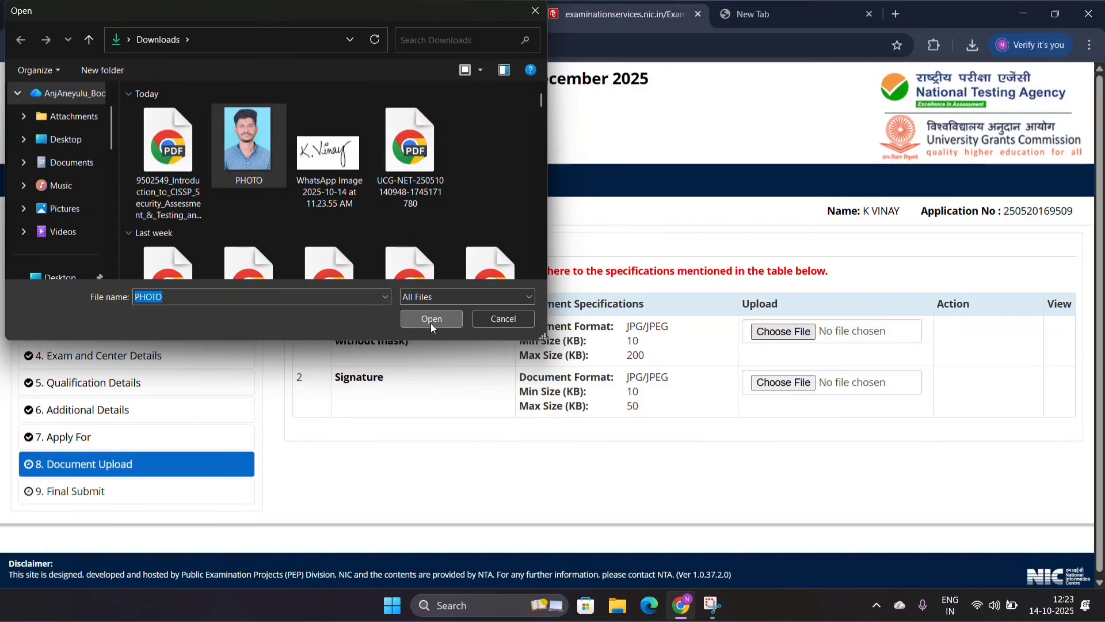
Step: Shrink the portrait to fit the 140 × 180 px crop frame, align the frame over the face and upload the photograph
{"action": "scroll", "coordinate": [566, 341], "scroll_direction": "down", "scroll_amount": 7}
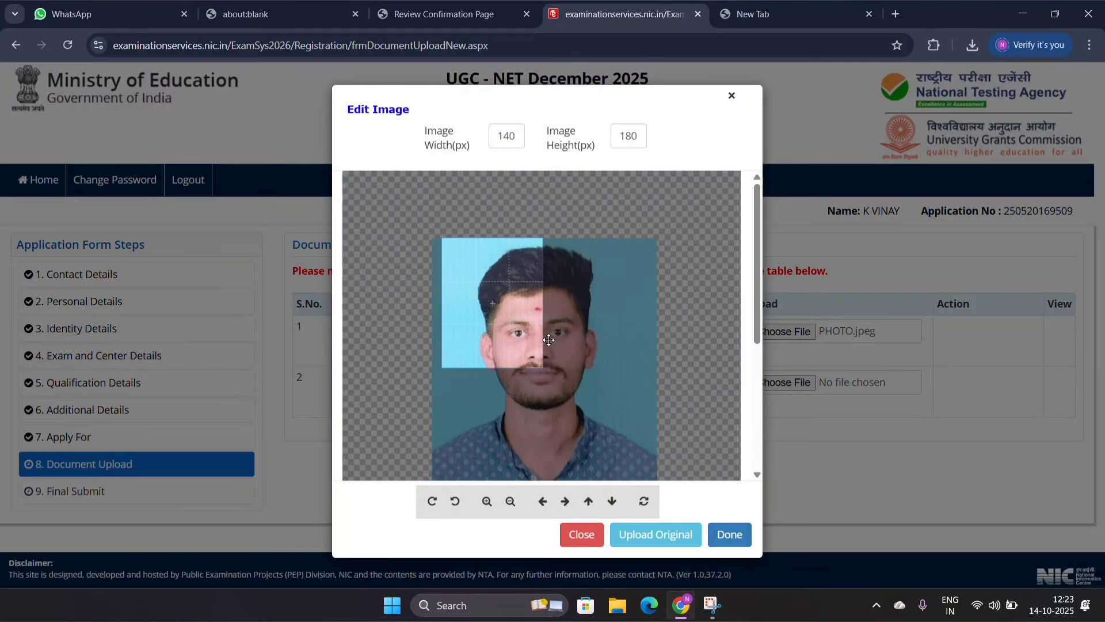
{"action": "scroll", "coordinate": [668, 236], "scroll_direction": "down", "scroll_amount": 6}
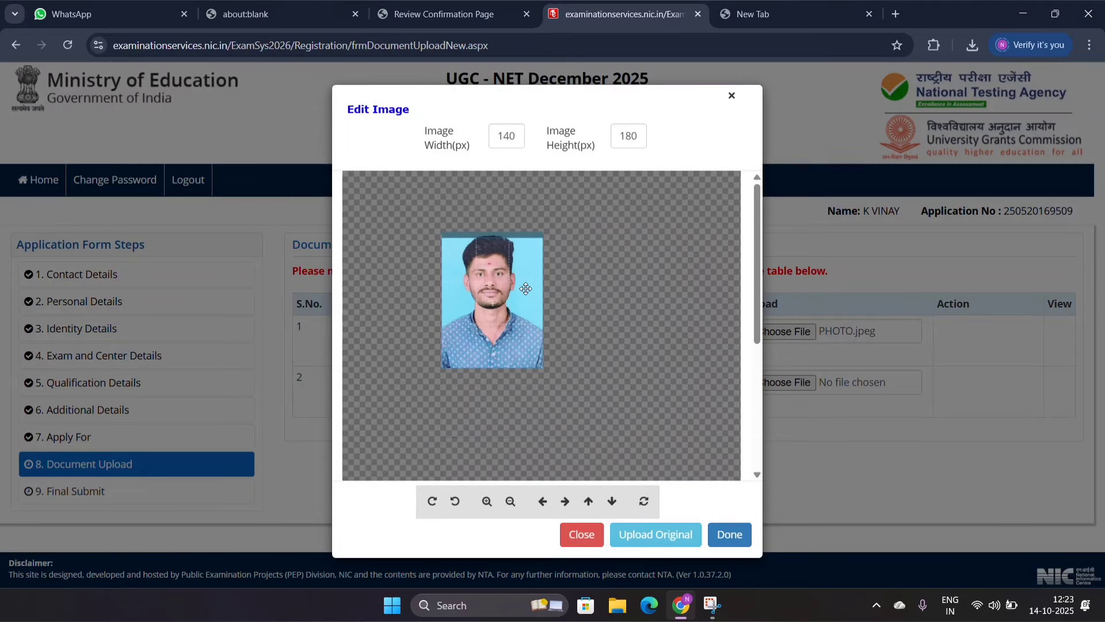
{"action": "left_click_drag", "start_coordinate": [496, 314], "coordinate": [487, 274]}
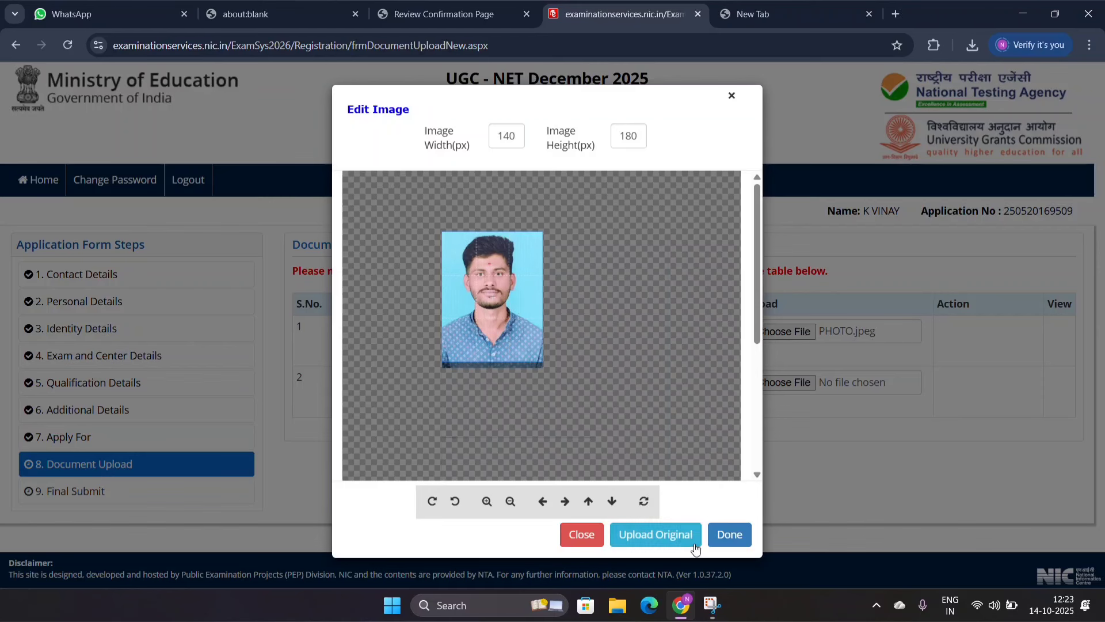
{"action": "left_click", "coordinate": [728, 535]}
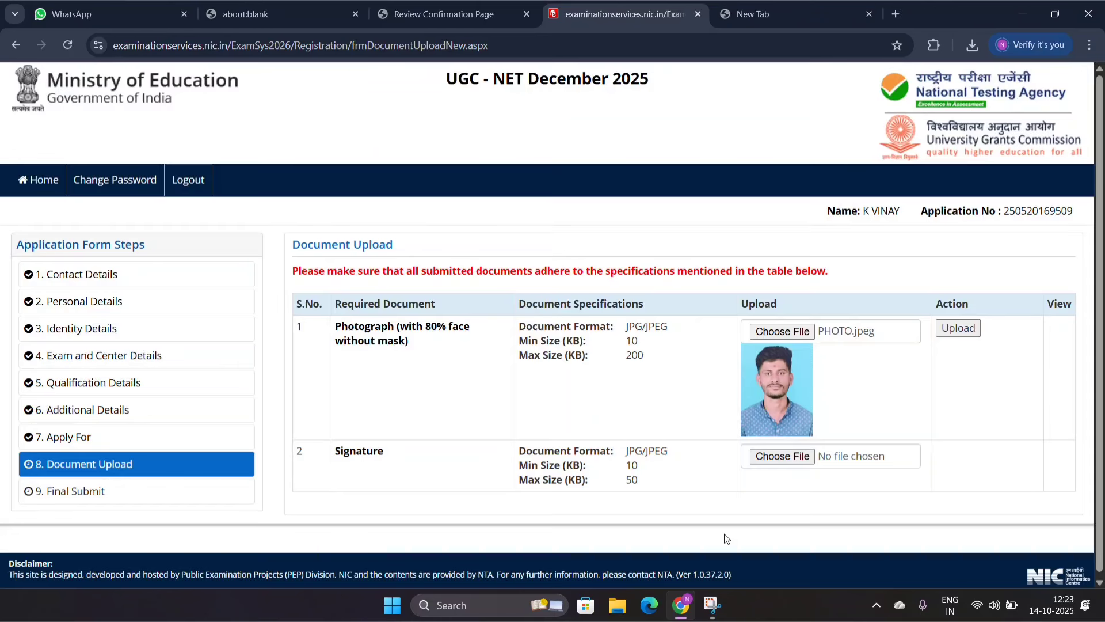
{"action": "left_click", "coordinate": [970, 331]}
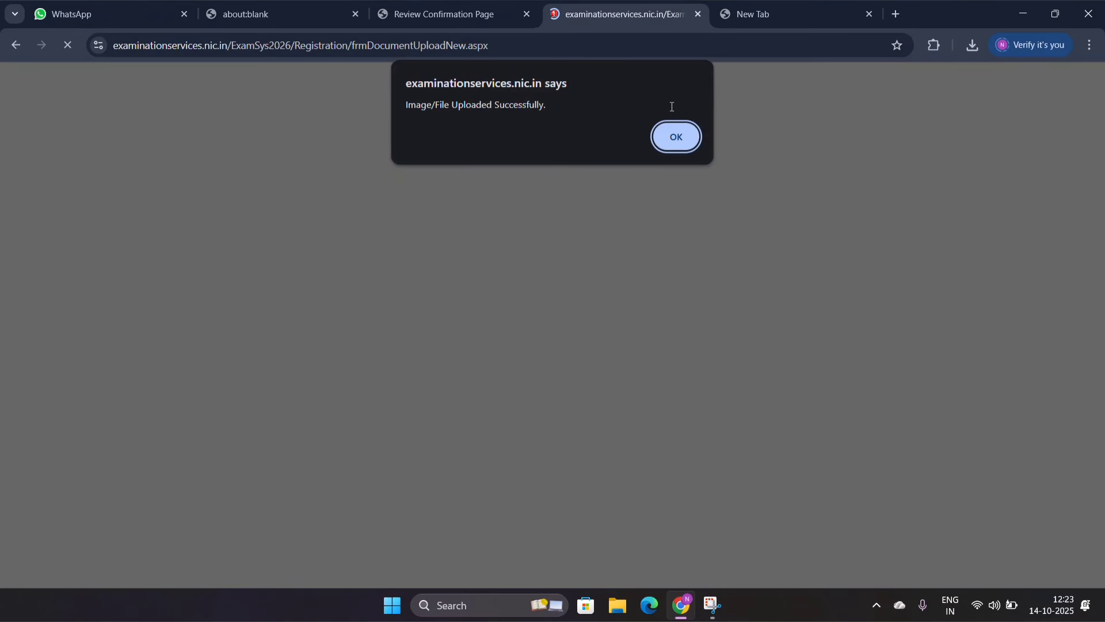
{"action": "left_click", "coordinate": [678, 141]}
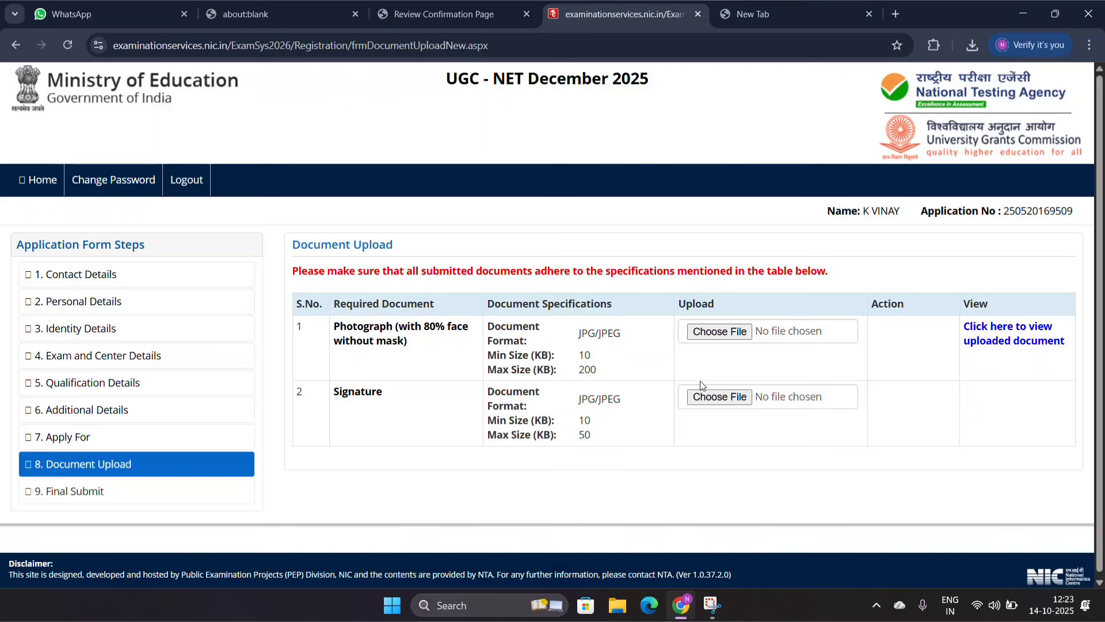
{"action": "left_click", "coordinate": [706, 401]}
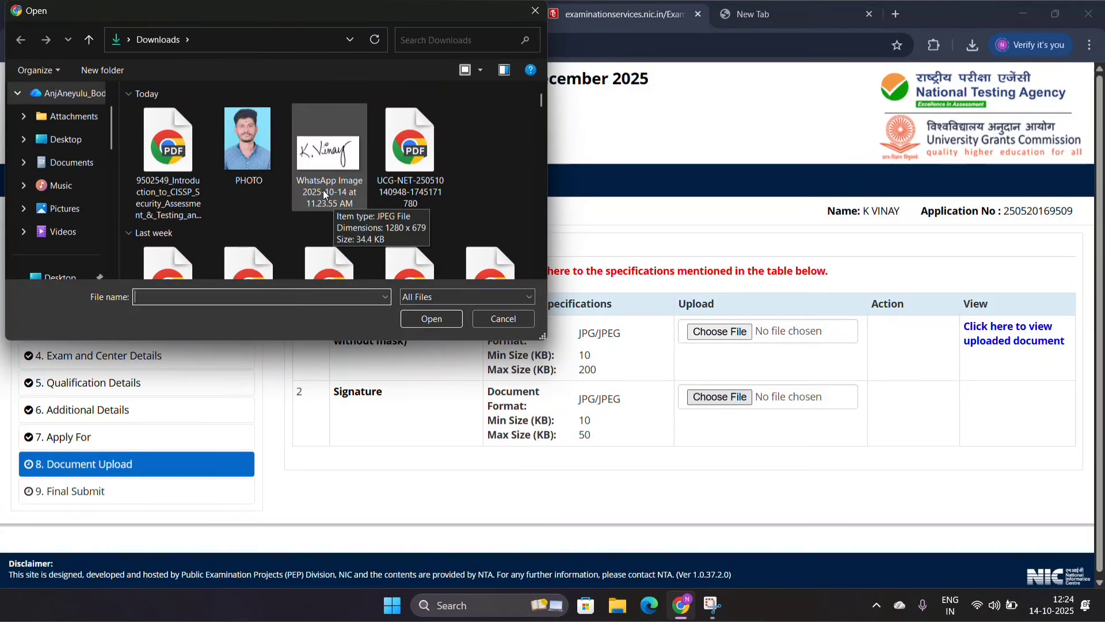
{"action": "double_click", "coordinate": [341, 196]}
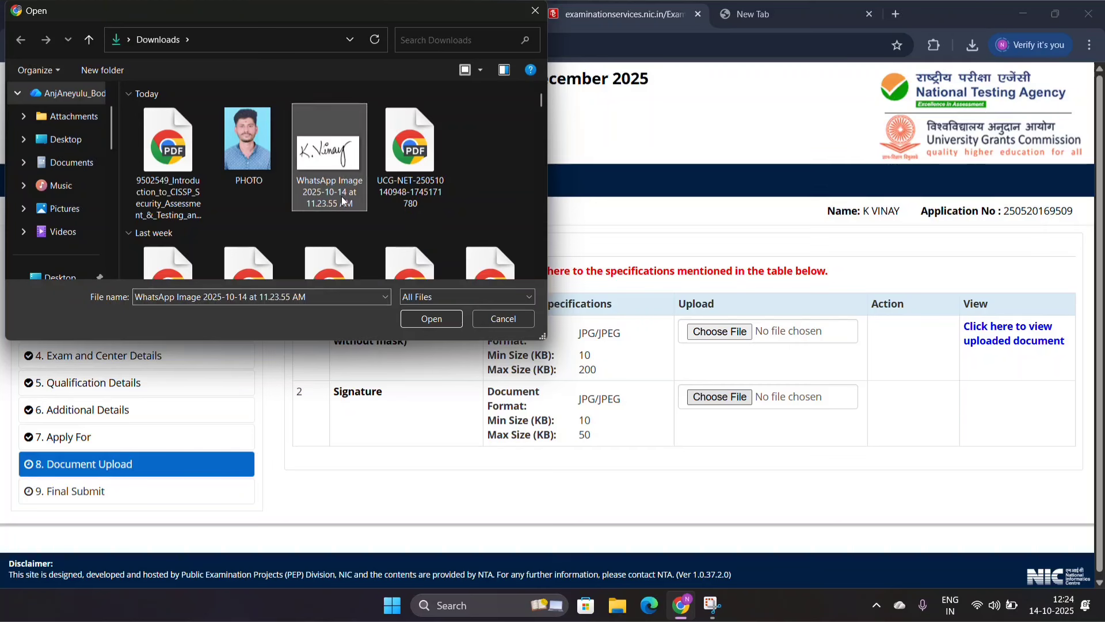
{"action": "left_click", "coordinate": [732, 96]}
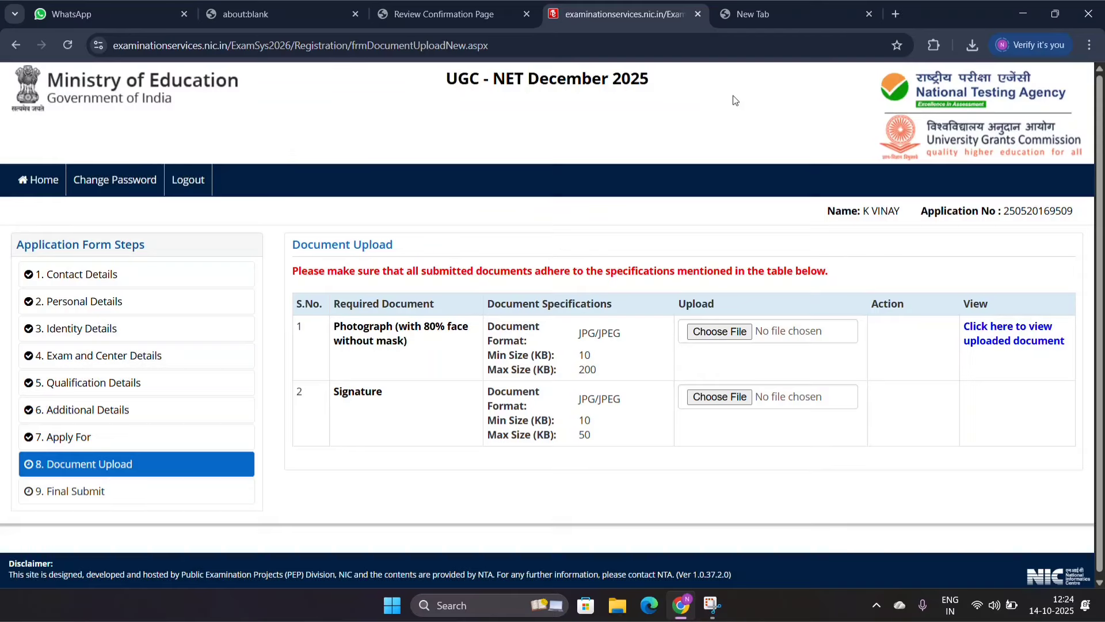
{"action": "left_click", "coordinate": [727, 405]}
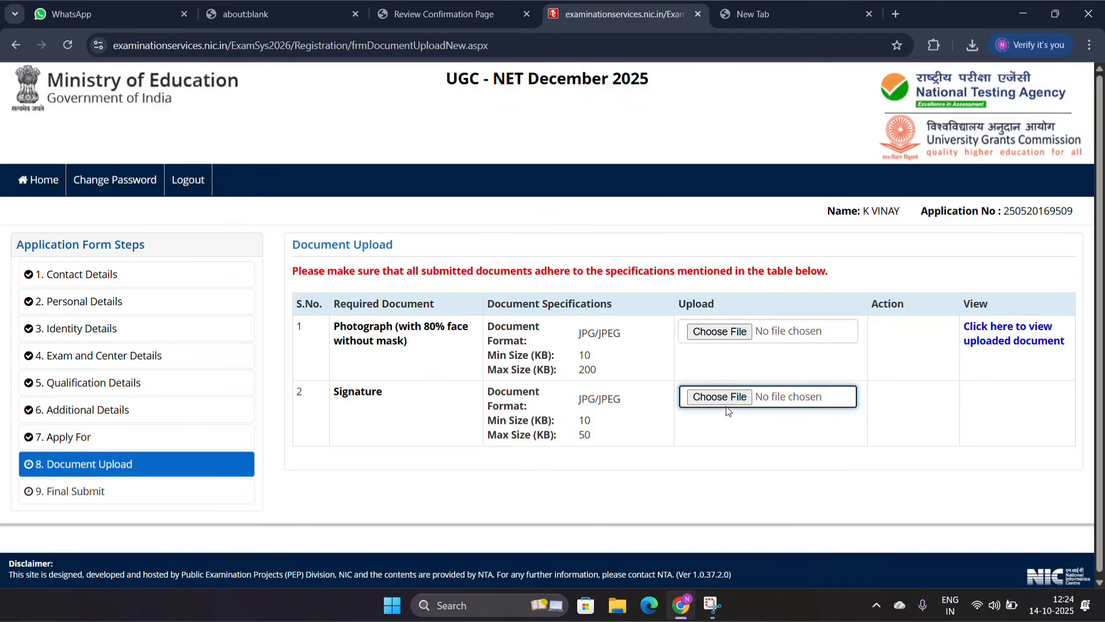
{"action": "double_click", "coordinate": [338, 198]}
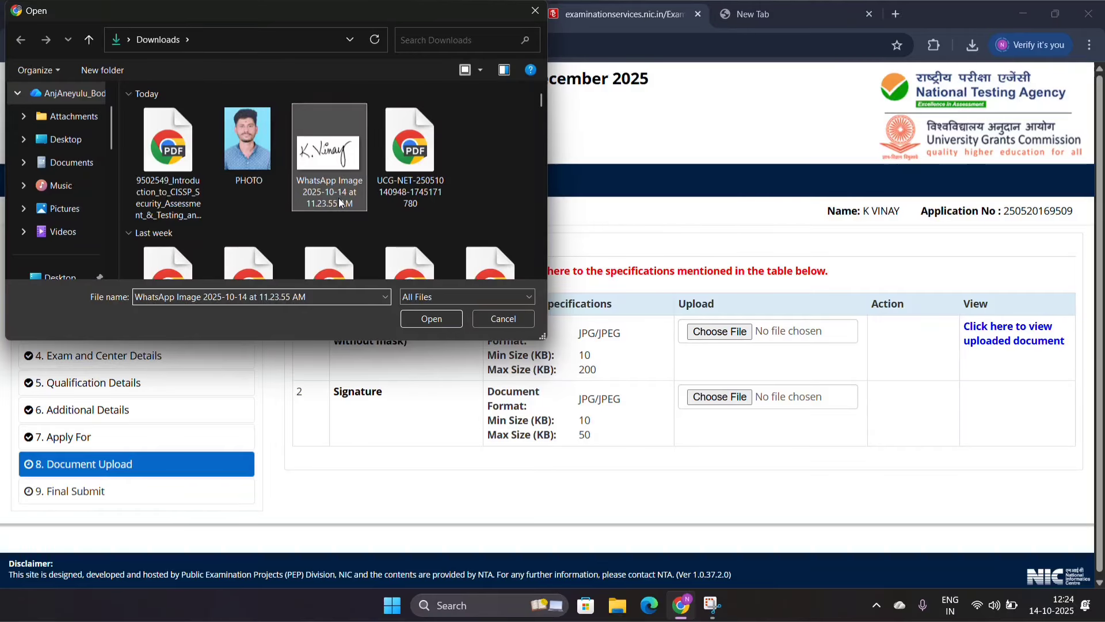
{"action": "left_click", "coordinate": [731, 96]}
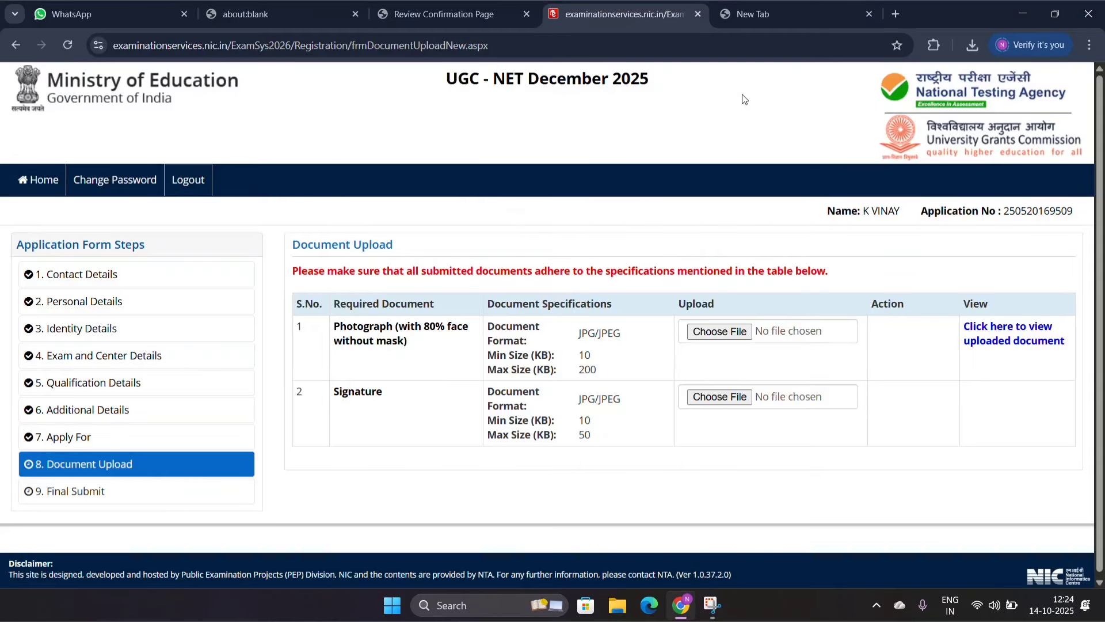
Step: Rename the signature image in Downloads as SIGN and choose it as the signature
{"action": "left_click", "coordinate": [724, 397]}
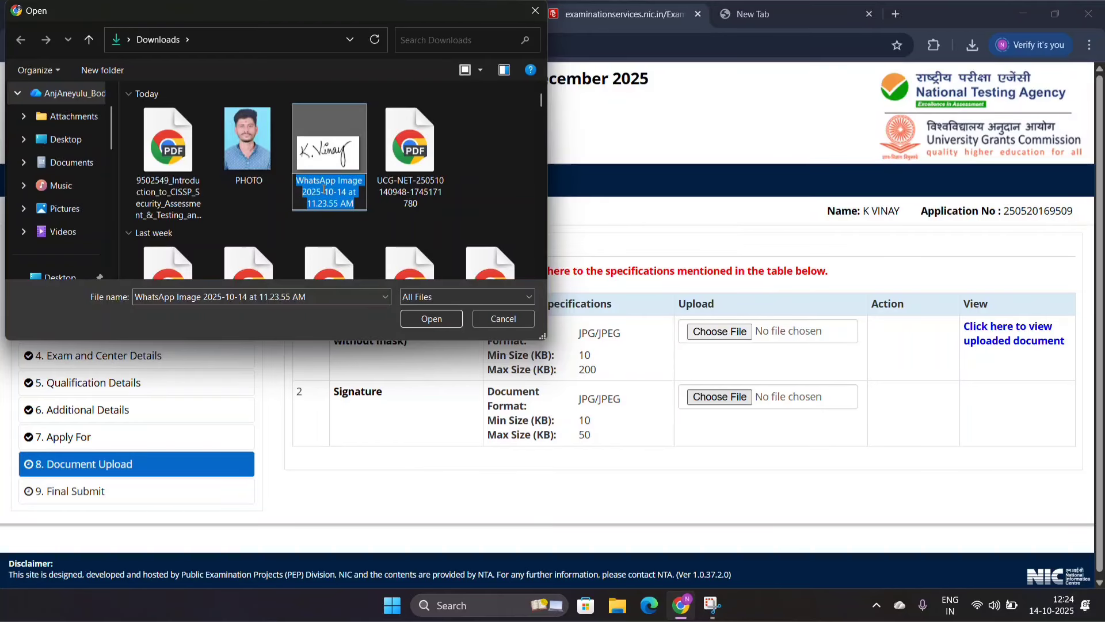
{"action": "key", "text": "BackSpace"}
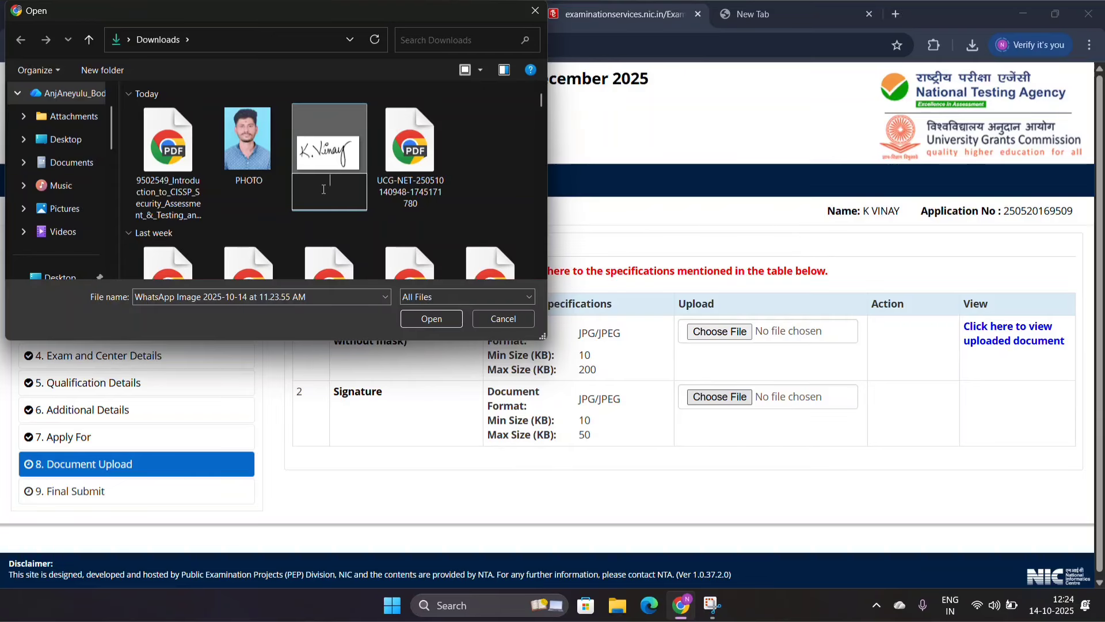
{"action": "type", "text": "SI"}
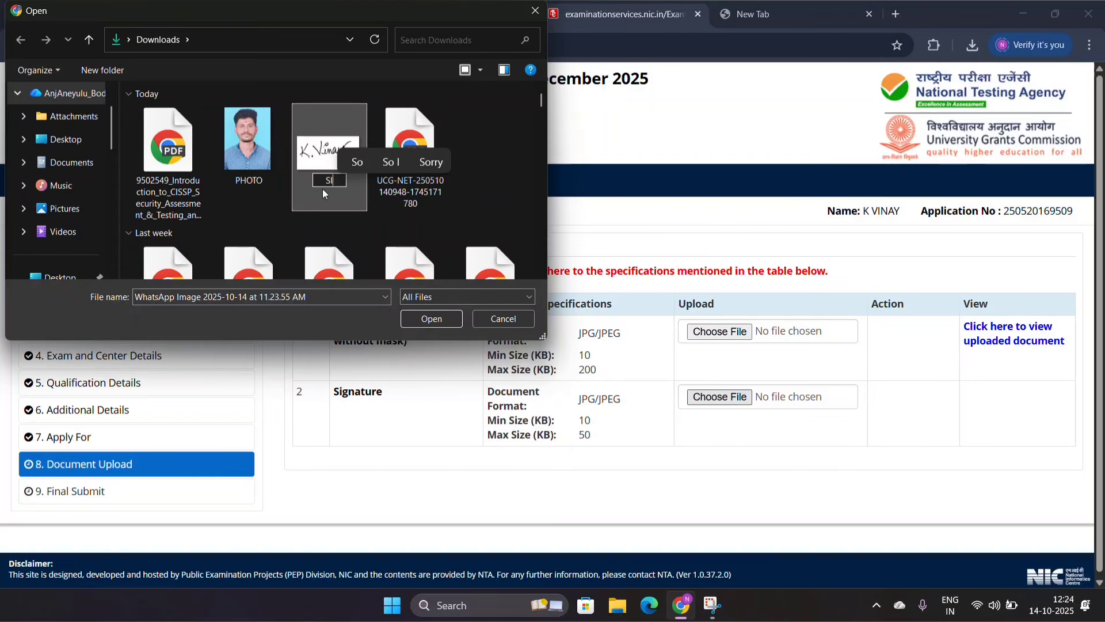
{"action": "type", "text": "GN"}
{"action": "key", "text": "Return"}
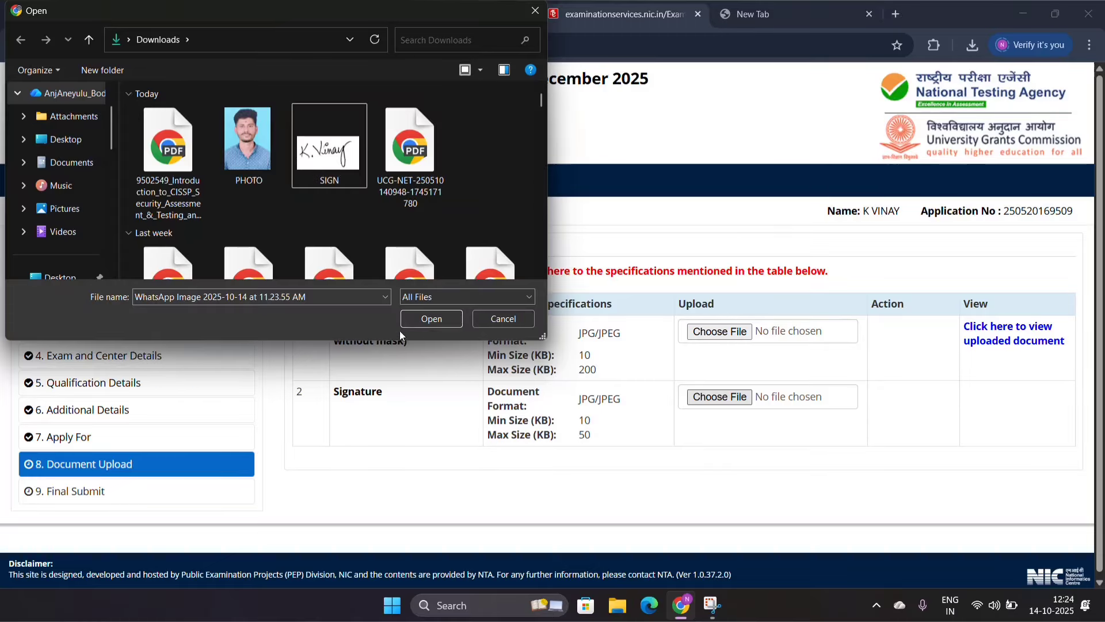
{"action": "left_click", "coordinate": [329, 154]}
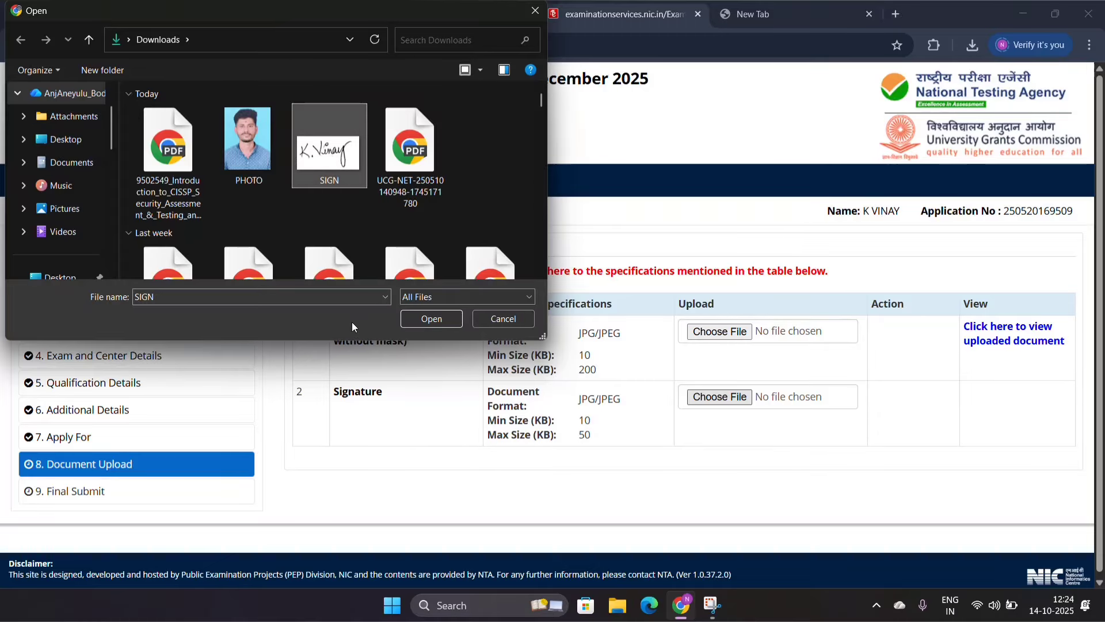
{"action": "left_click", "coordinate": [431, 319]}
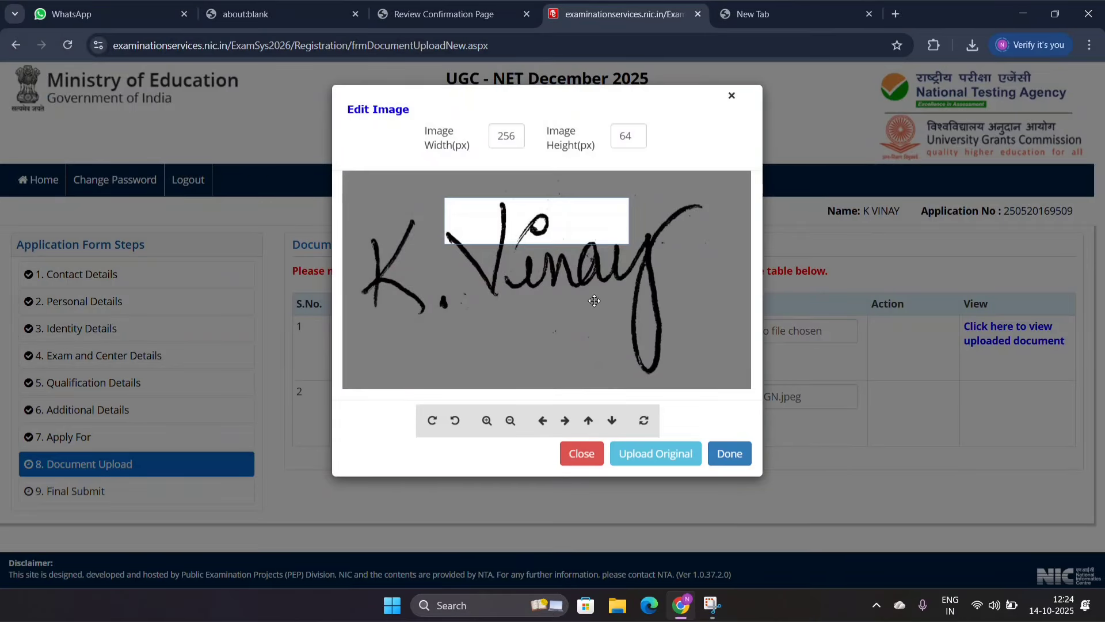
Step: Try to fit the signature inside the 256 × 64 px crop frame by shrinking the image and moving the frame
{"action": "scroll", "coordinate": [467, 317], "scroll_direction": "down", "scroll_amount": 5}
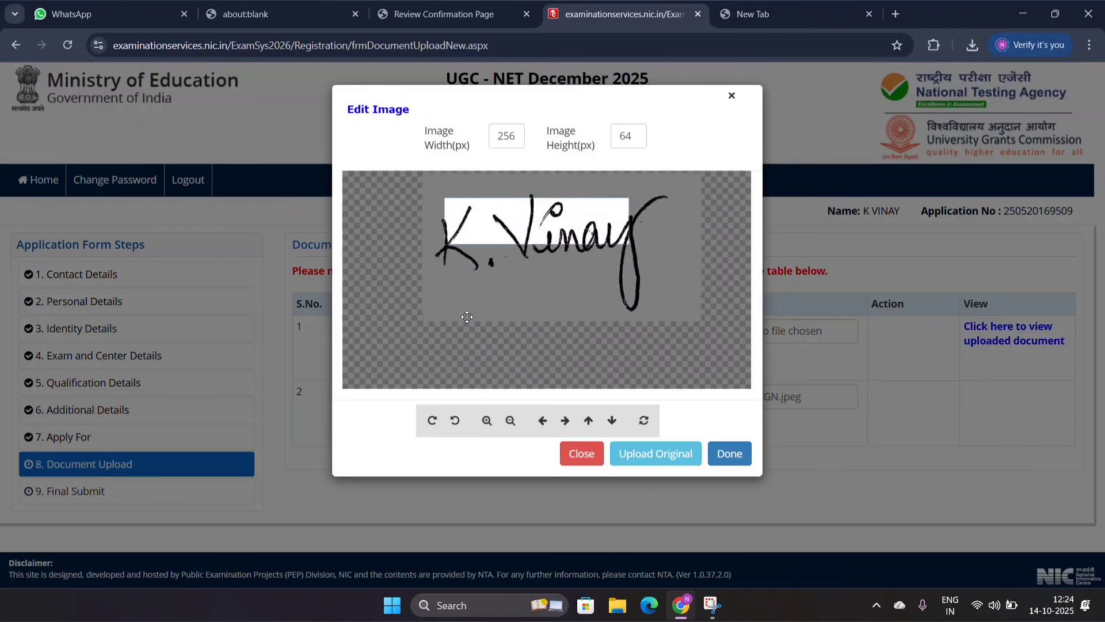
{"action": "scroll", "coordinate": [467, 317], "scroll_direction": "down", "scroll_amount": 2}
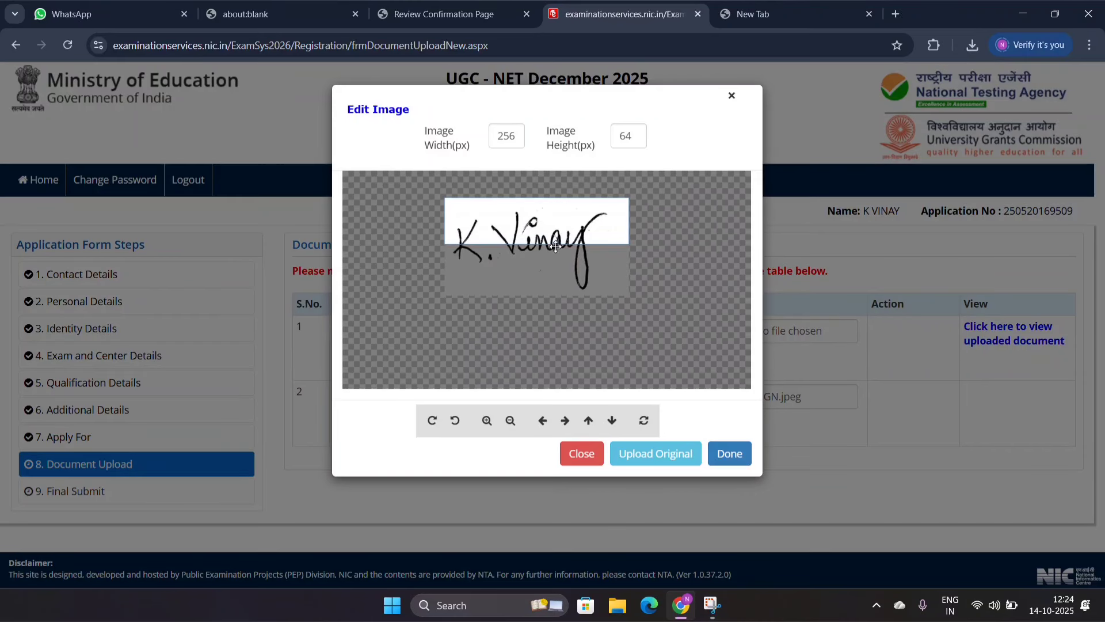
{"action": "left_click_drag", "start_coordinate": [558, 223], "coordinate": [588, 309]}
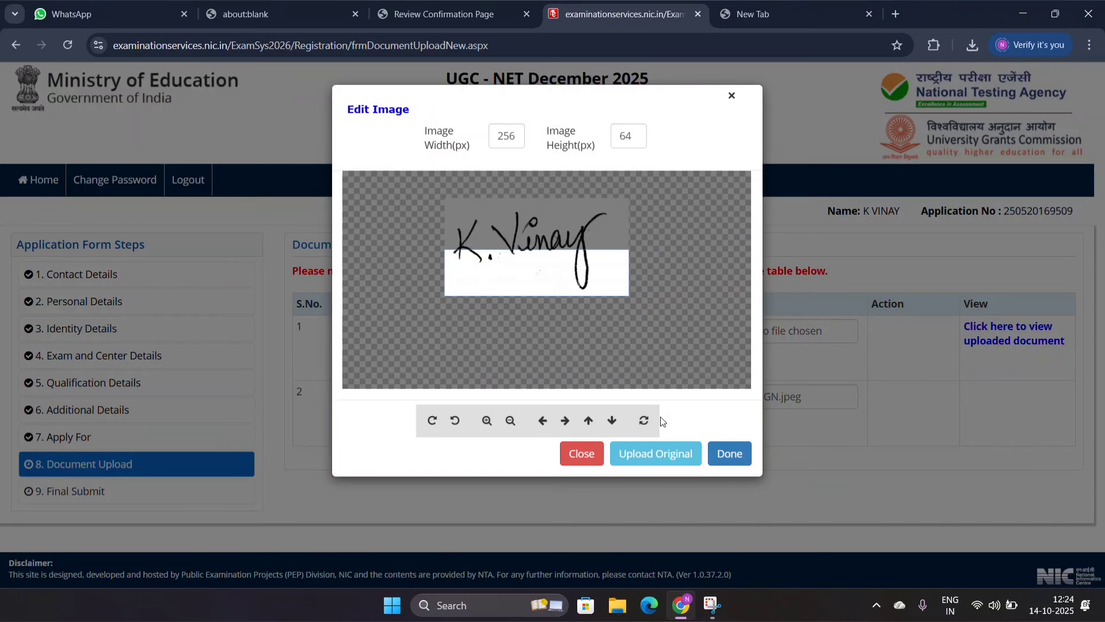
Step: Use the original uncropped SIGN image and upload it as the signature
{"action": "left_click", "coordinate": [649, 464]}
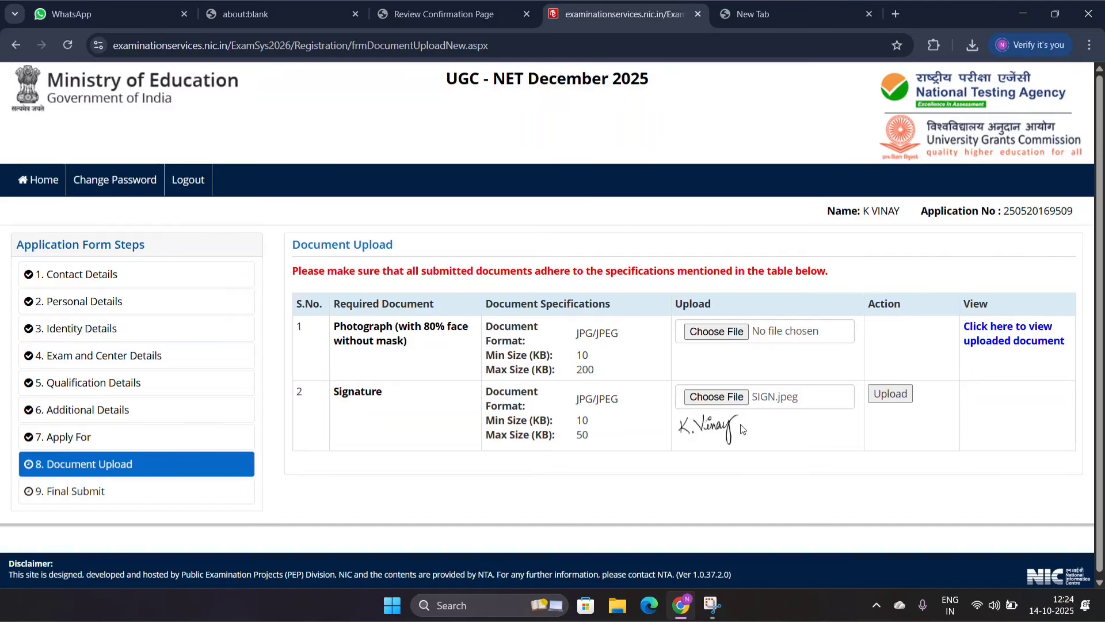
{"action": "left_click", "coordinate": [889, 396]}
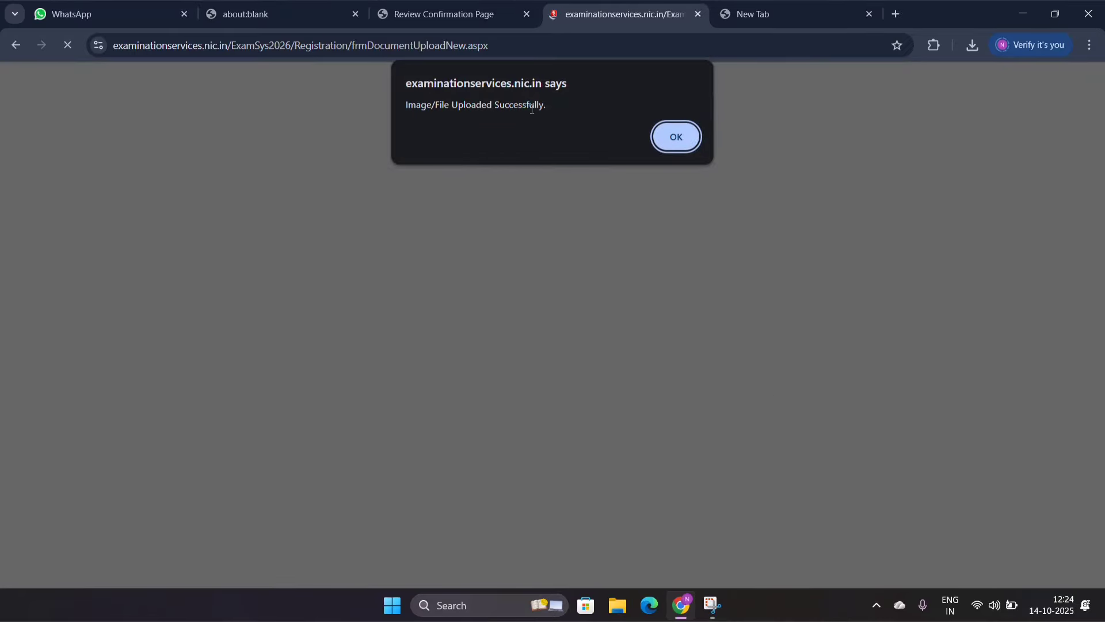
{"action": "left_click", "coordinate": [677, 138]}
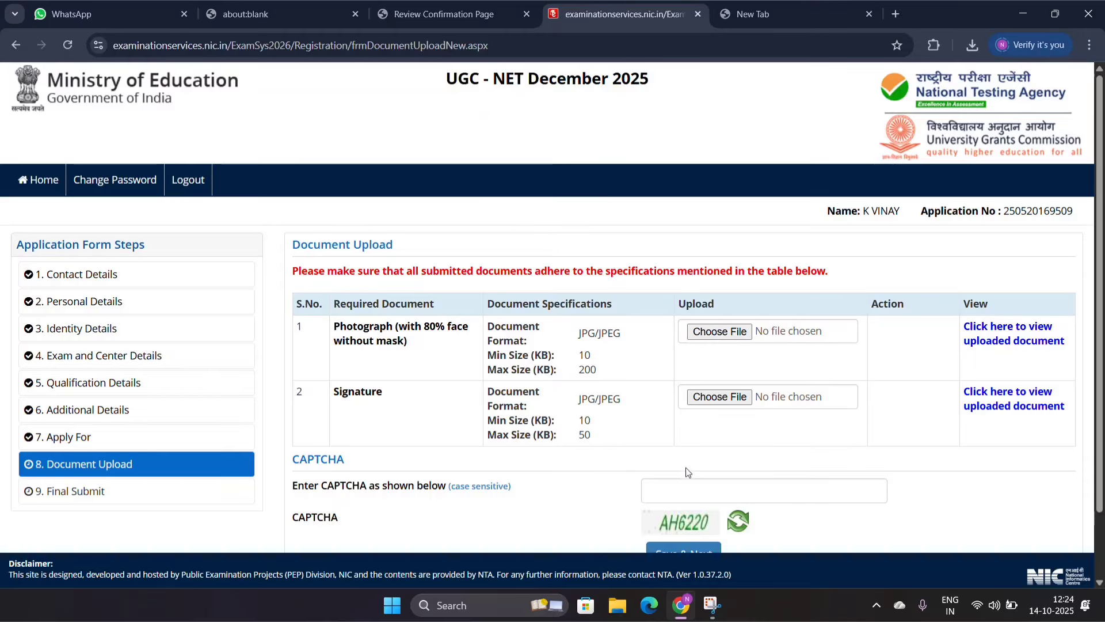
Step: Enter the displayed CAPTCHA, submit the Document Upload form finally and dismiss the resulting message
{"action": "left_click", "coordinate": [687, 492]}
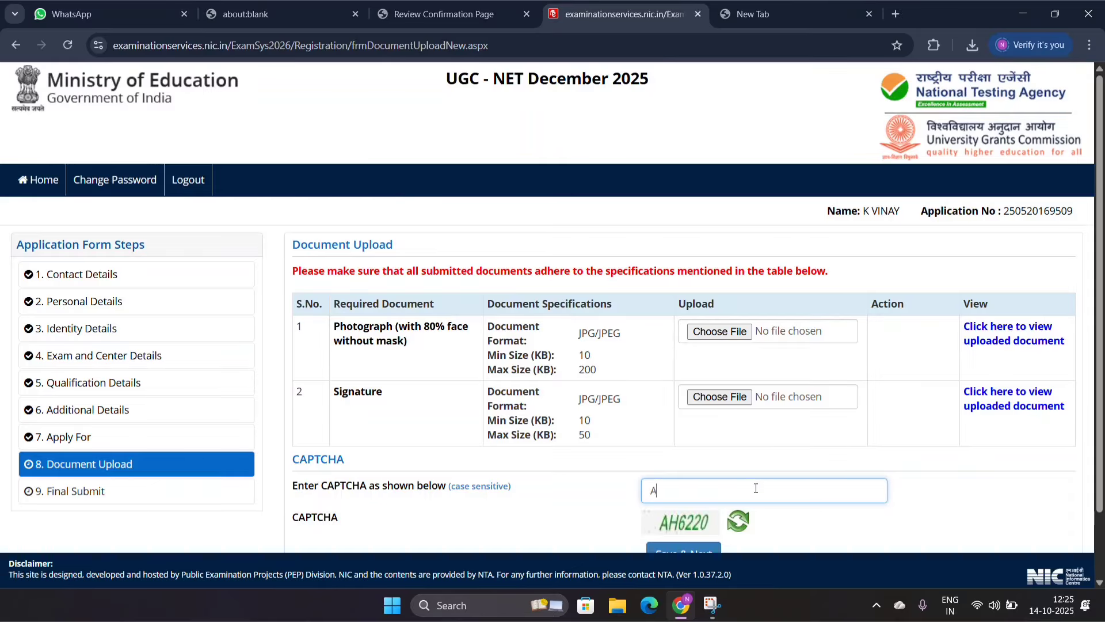
{"action": "type", "text": "AH6220"}
{"action": "left_click", "coordinate": [703, 551]}
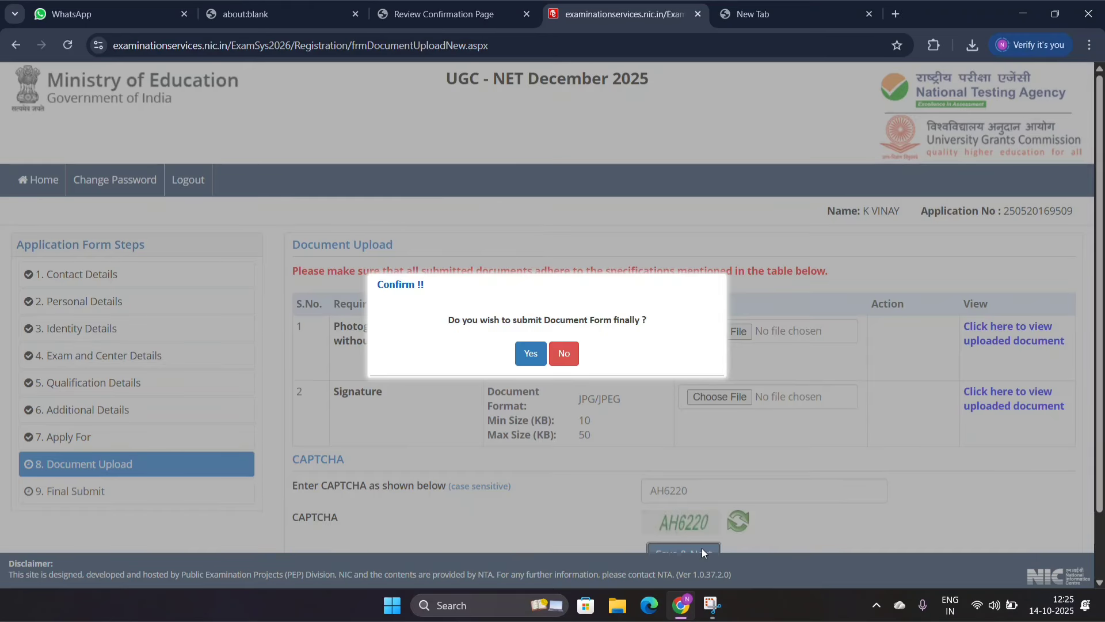
{"action": "left_click", "coordinate": [531, 356]}
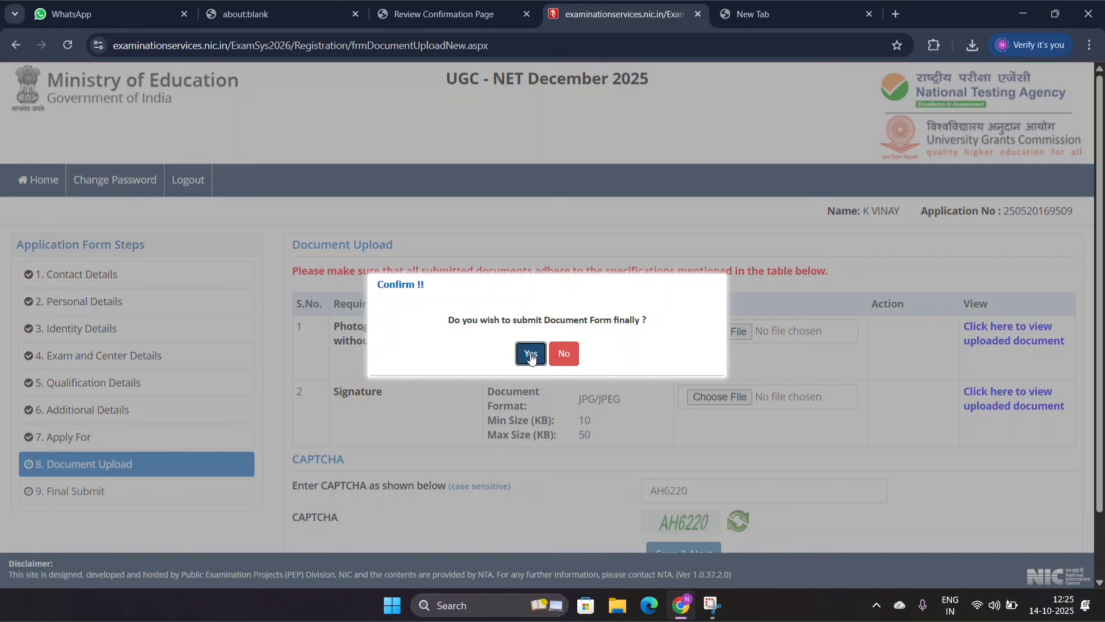
{"action": "left_click", "coordinate": [530, 356]}
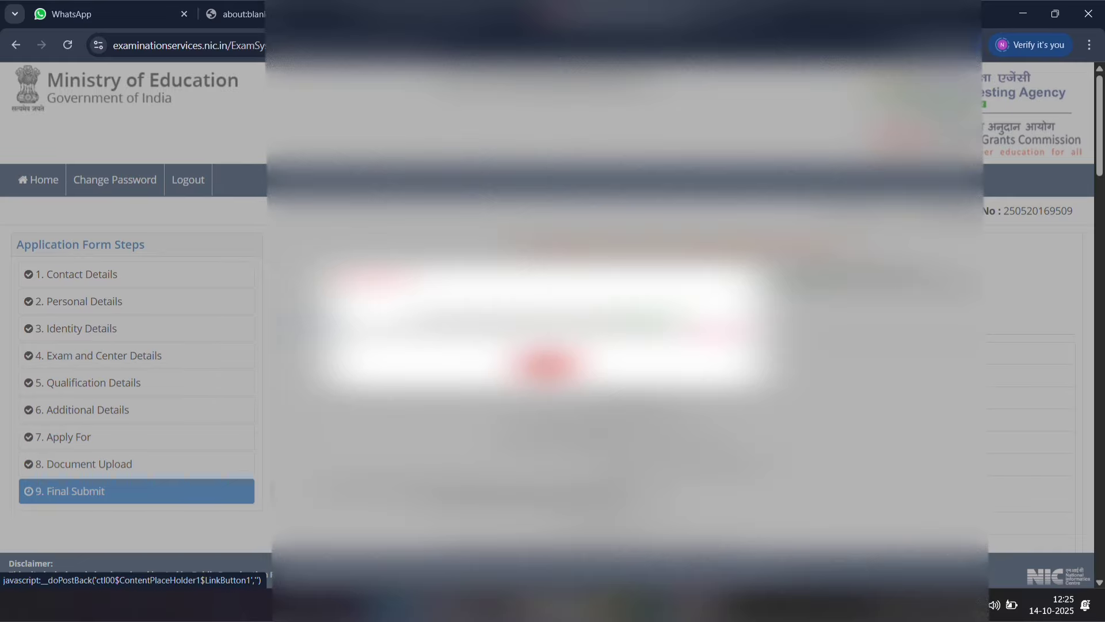
{"action": "left_click", "coordinate": [547, 366]}
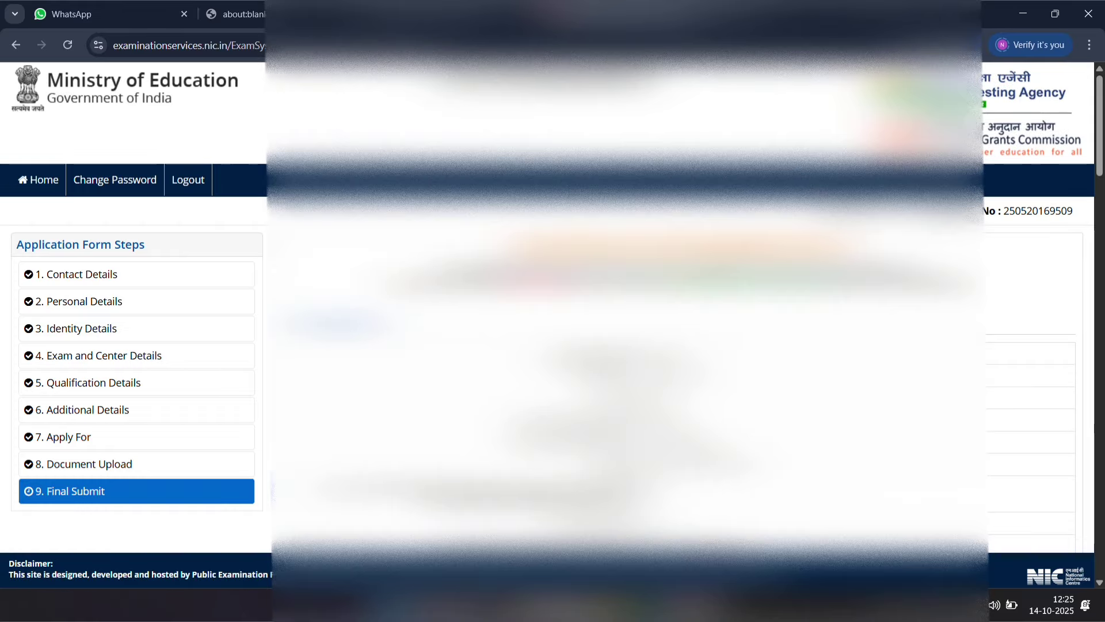
Step: Mark every item in the particulars checklist as verified, agree to the declaration and confirm the final submission of the application
{"action": "scroll", "coordinate": [547, 311], "scroll_direction": "down", "scroll_amount": 3}
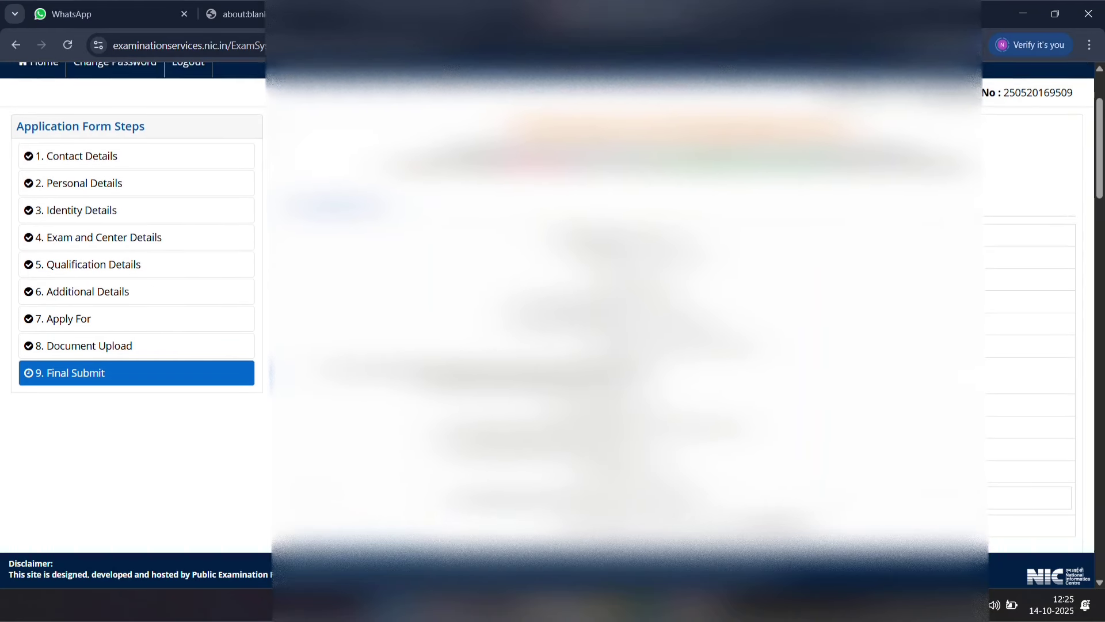
{"action": "scroll", "coordinate": [548, 311], "scroll_direction": "down", "scroll_amount": 5}
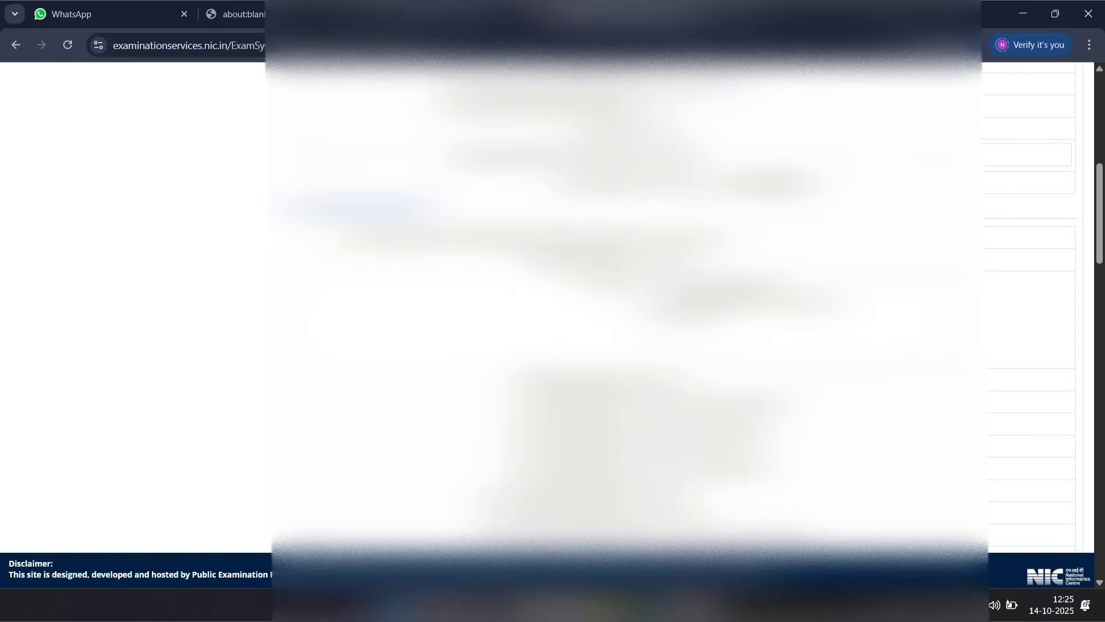
{"action": "scroll", "coordinate": [547, 311], "scroll_direction": "up", "scroll_amount": 5}
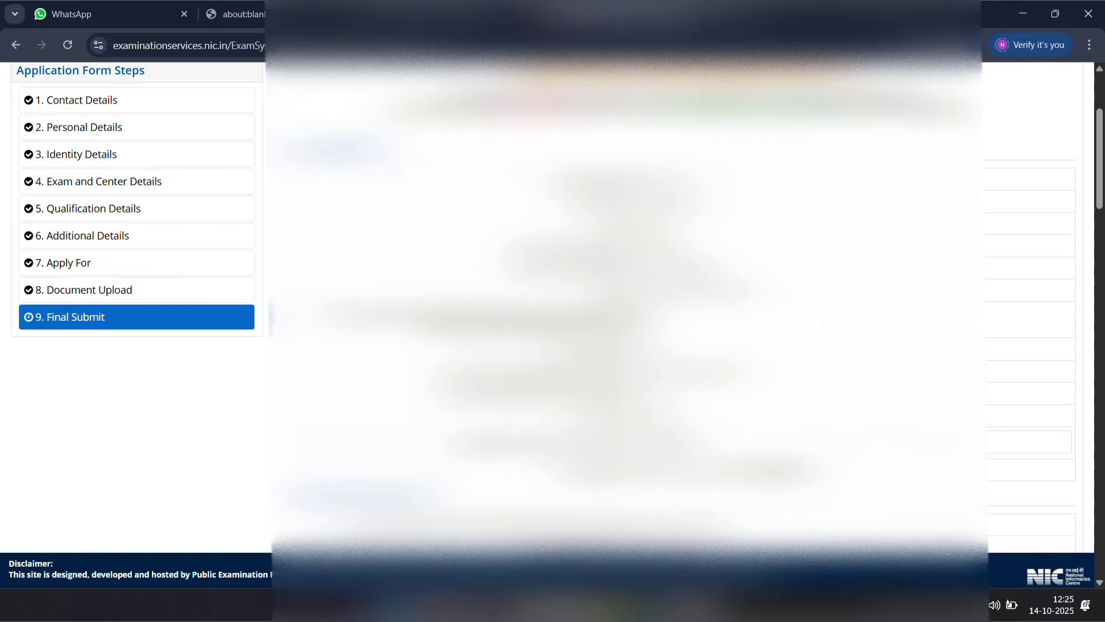
{"action": "scroll", "coordinate": [548, 311], "scroll_direction": "down", "scroll_amount": 10}
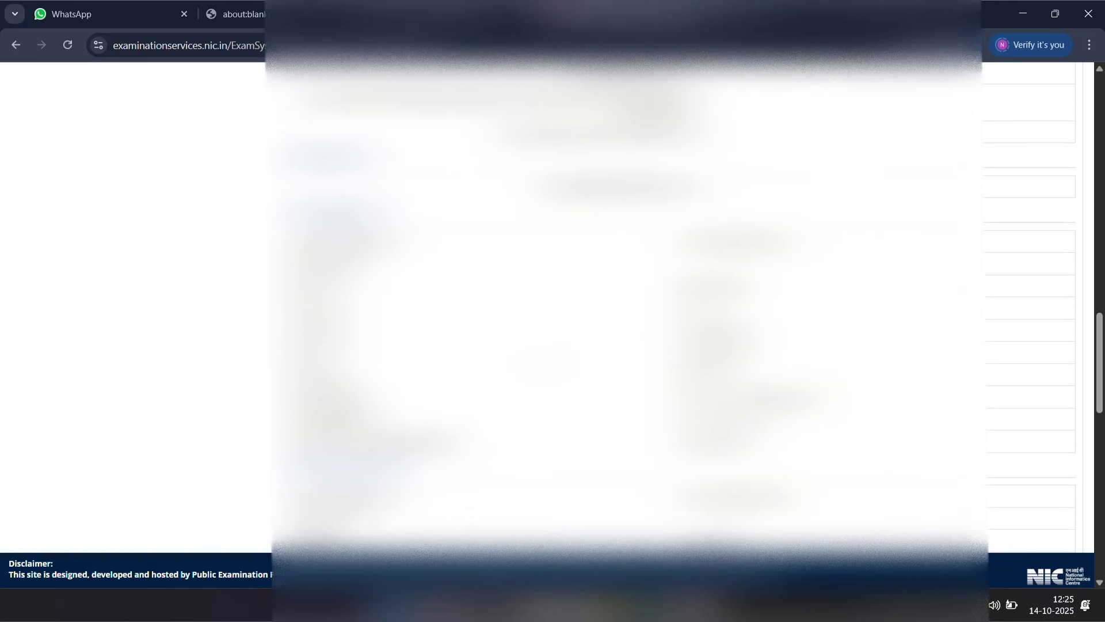
{"action": "scroll", "coordinate": [547, 310], "scroll_direction": "down", "scroll_amount": 8}
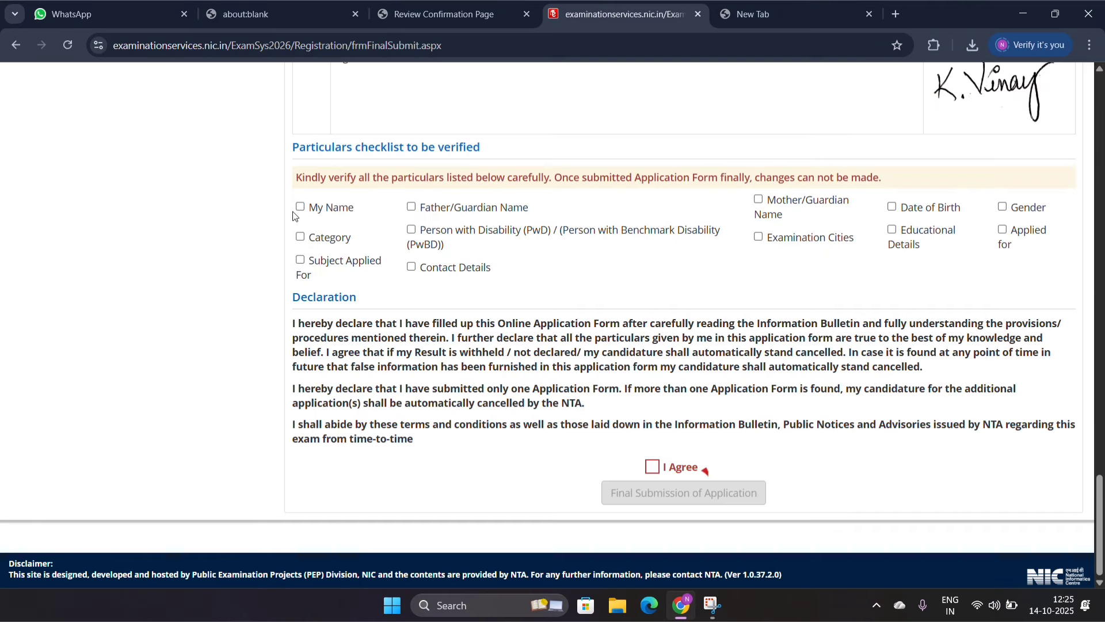
{"action": "left_click", "coordinate": [300, 208]}
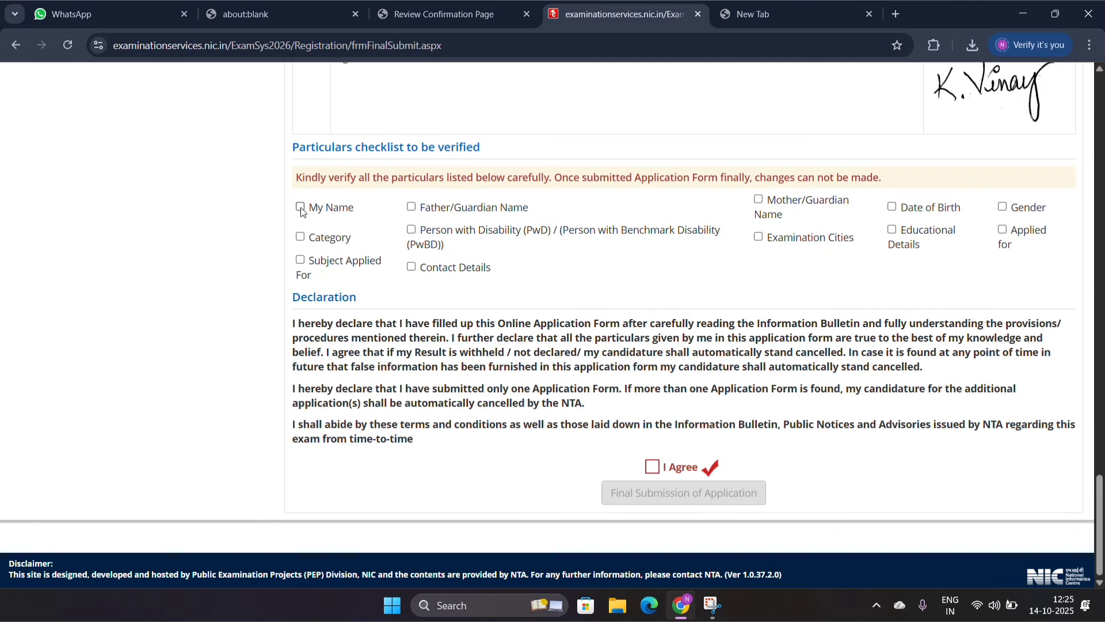
{"action": "left_click", "coordinate": [411, 207]}
{"action": "left_click", "coordinate": [759, 199]}
{"action": "left_click", "coordinate": [892, 206]}
{"action": "left_click", "coordinate": [1002, 207]}
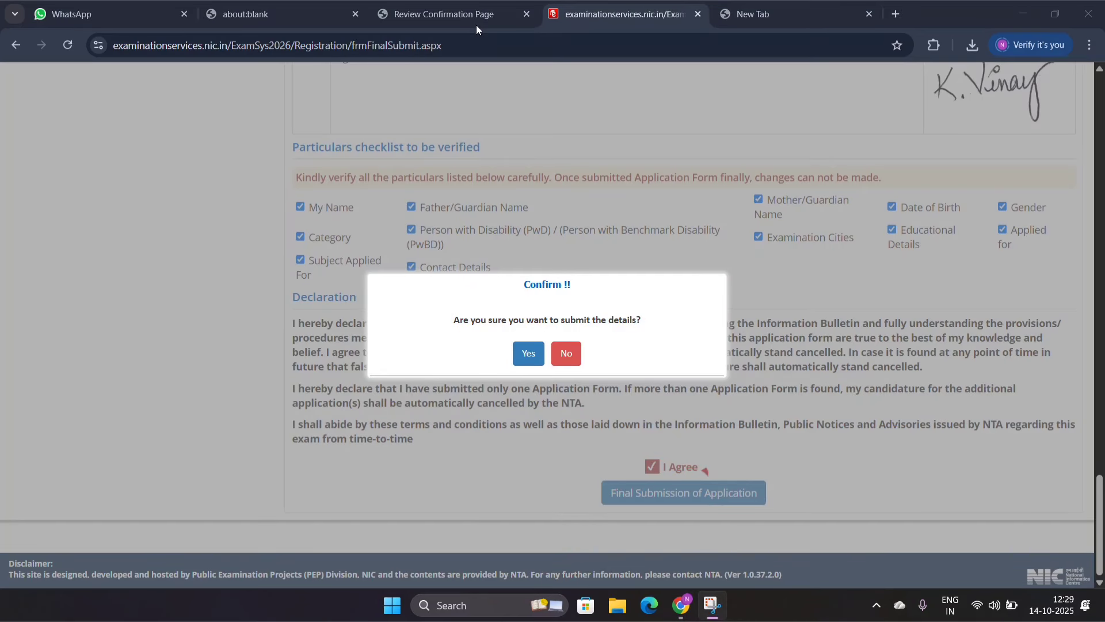
{"action": "left_click", "coordinate": [529, 355]}
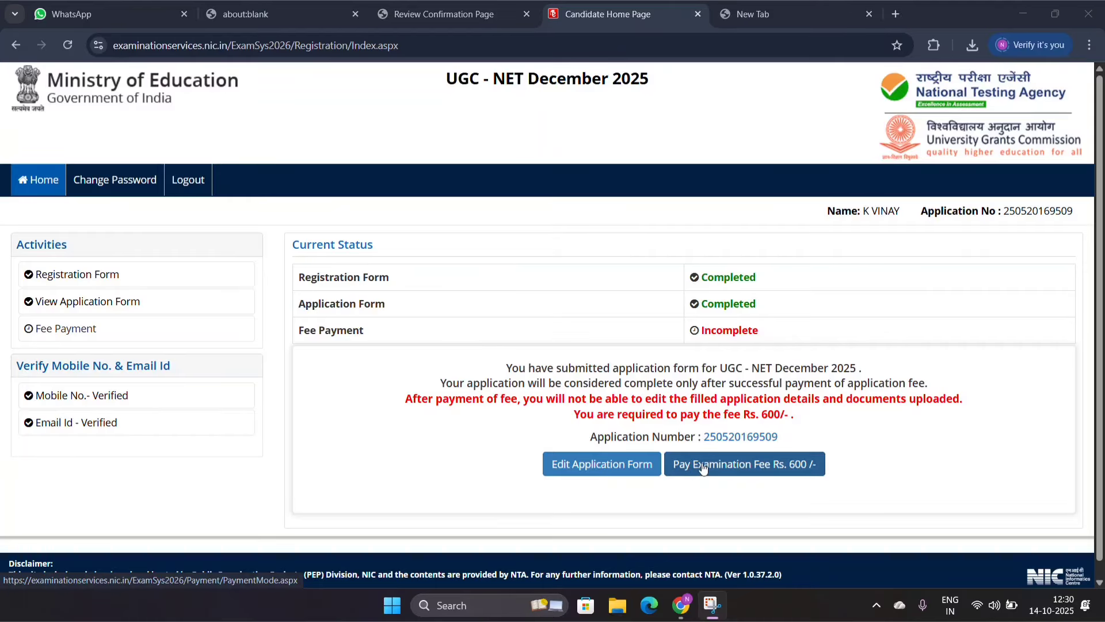
Step: Start paying the examination fee with Online Payment as the mode and confirm going to fee payment
{"action": "left_click", "coordinate": [743, 470]}
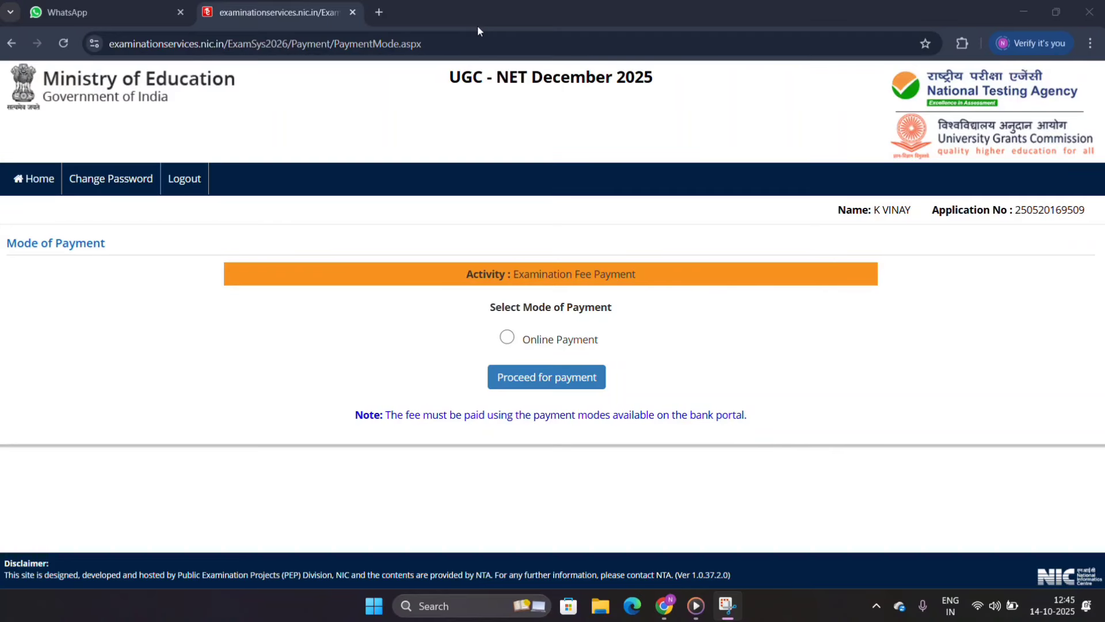
{"action": "left_click", "coordinate": [507, 338]}
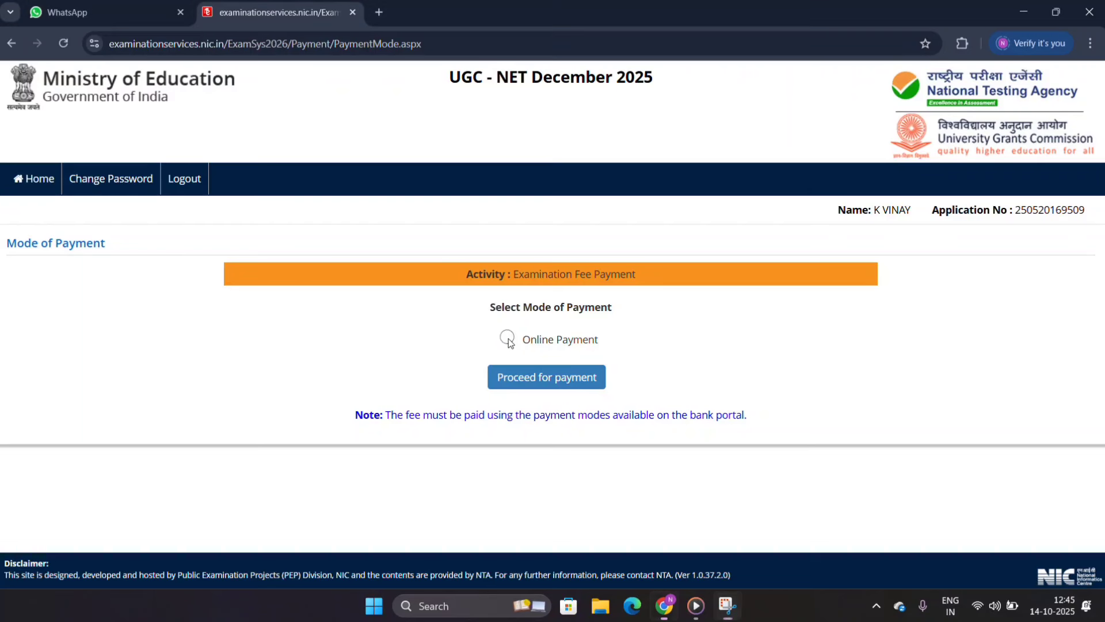
{"action": "left_click", "coordinate": [534, 382]}
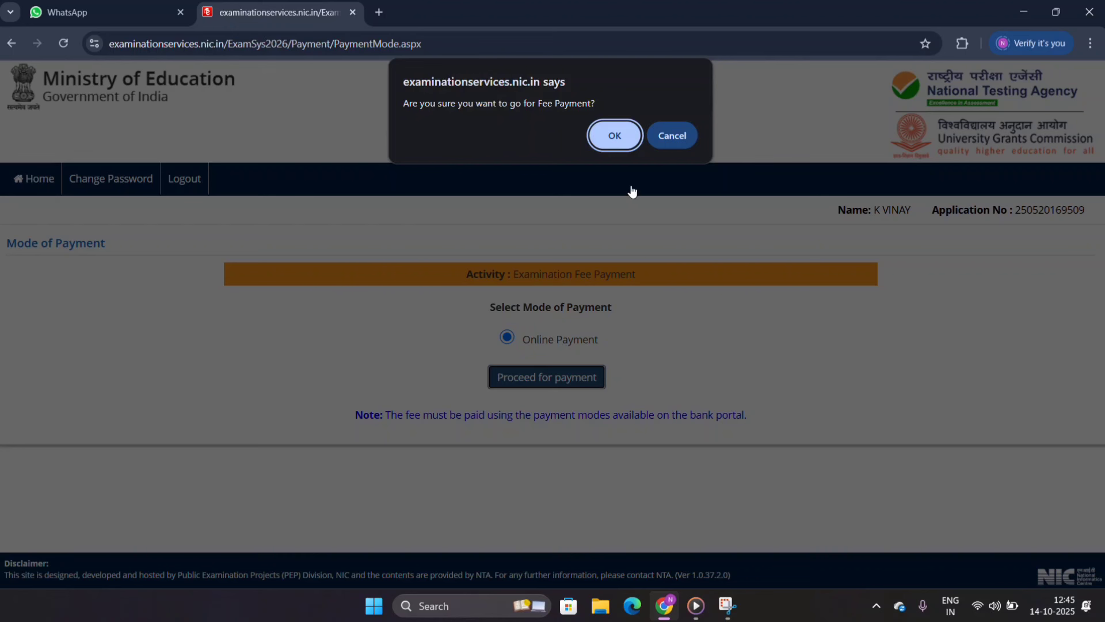
{"action": "left_click", "coordinate": [615, 133]}
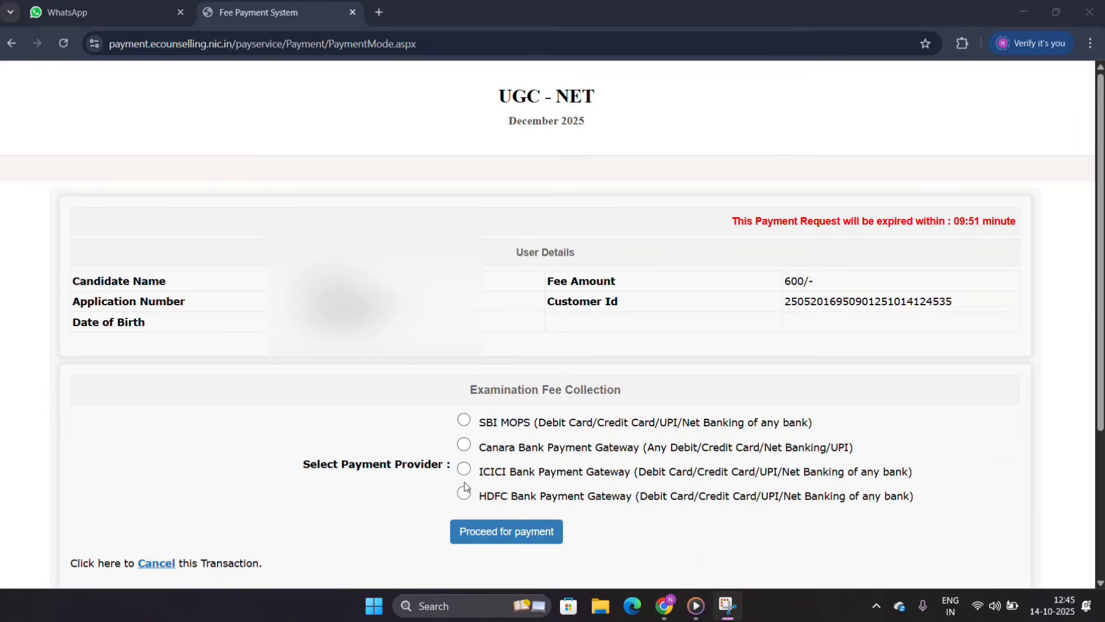
Step: Choose SBI MOPS as the payment provider and select UPI with the QR code option
{"action": "left_click", "coordinate": [464, 421]}
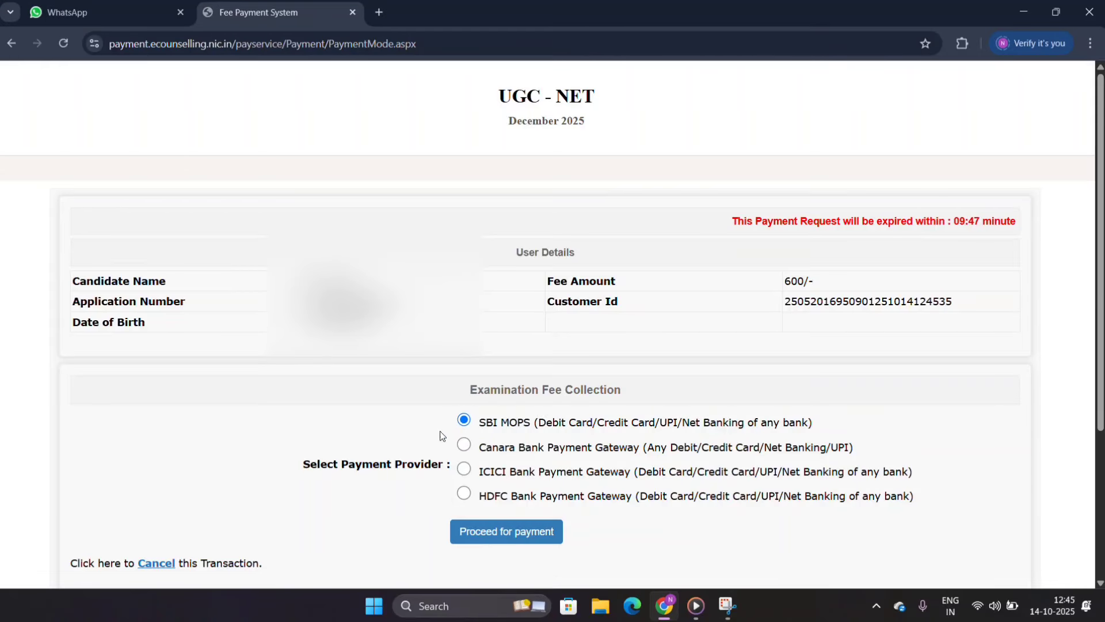
{"action": "left_click", "coordinate": [514, 535]}
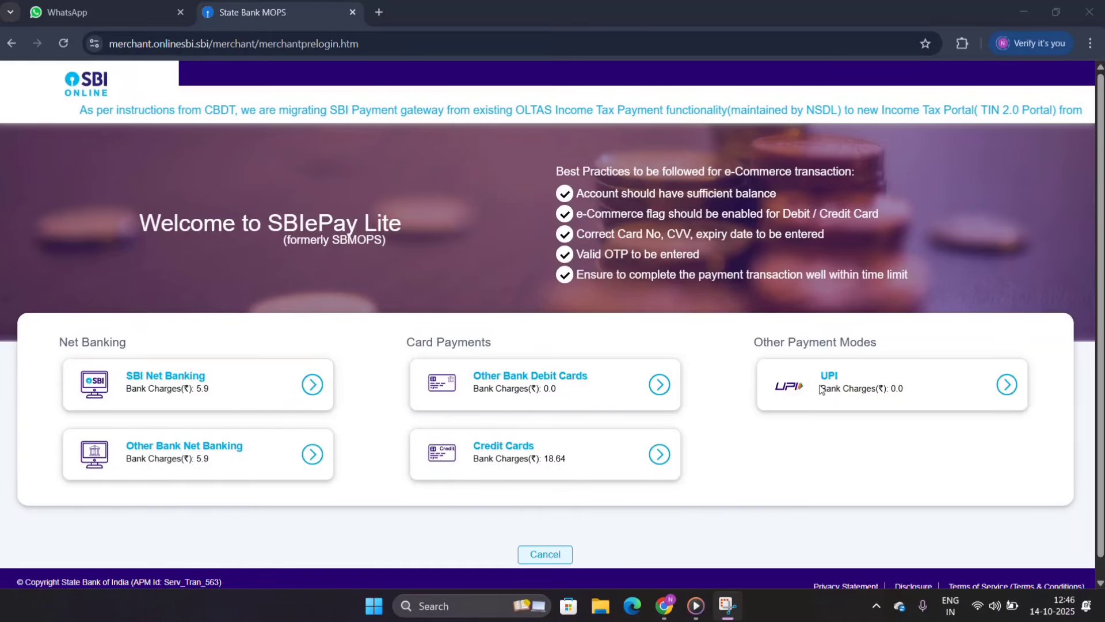
{"action": "left_click", "coordinate": [852, 390]}
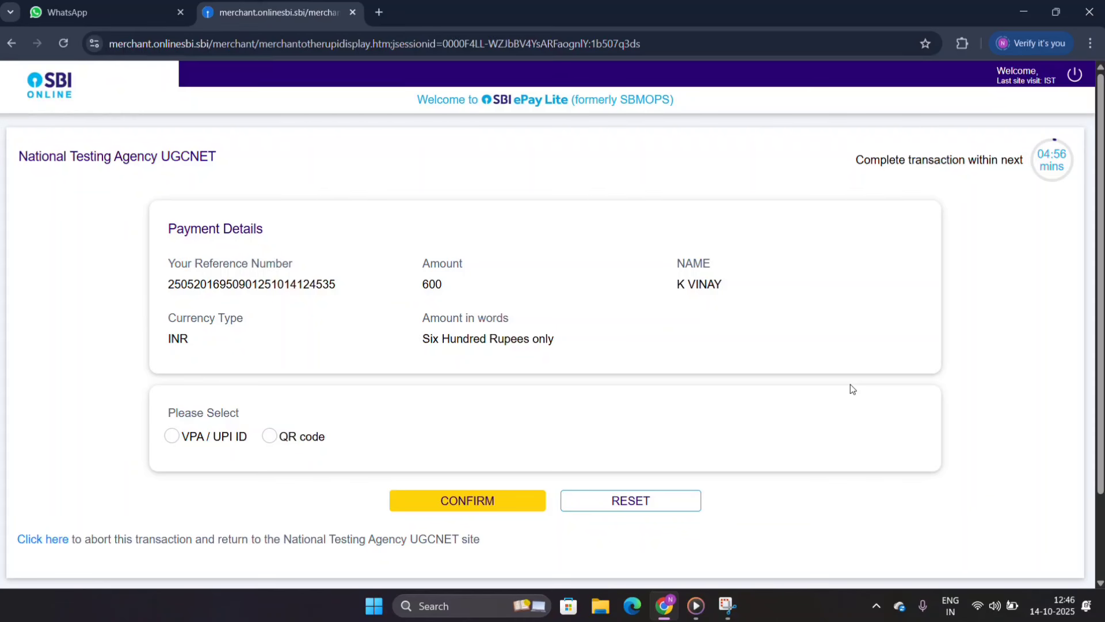
{"action": "left_click", "coordinate": [225, 443]}
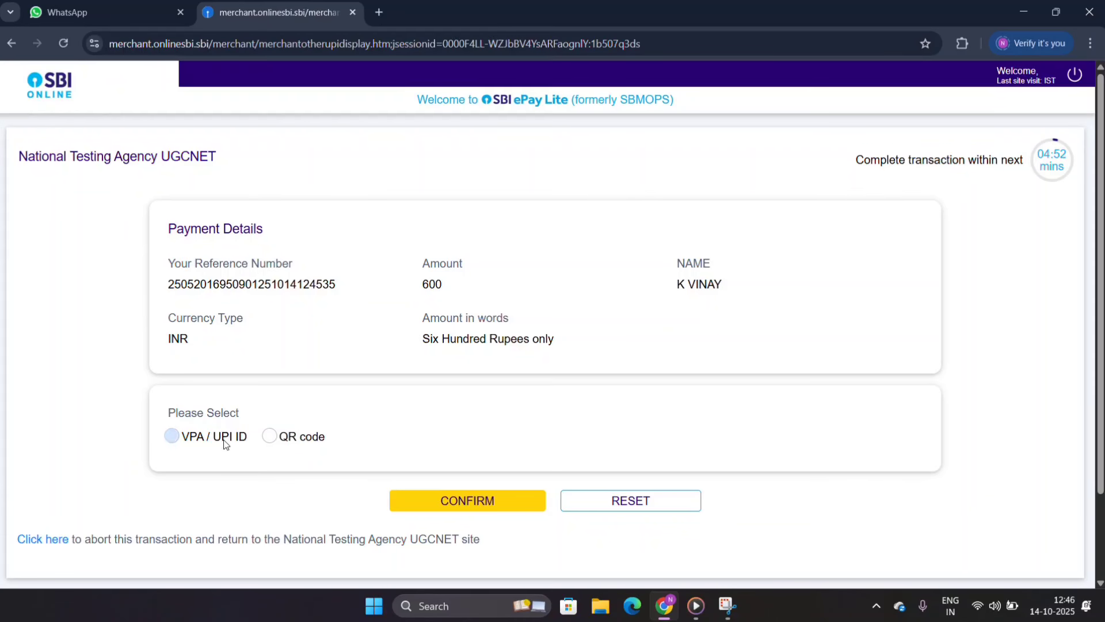
{"action": "left_click", "coordinate": [270, 438]}
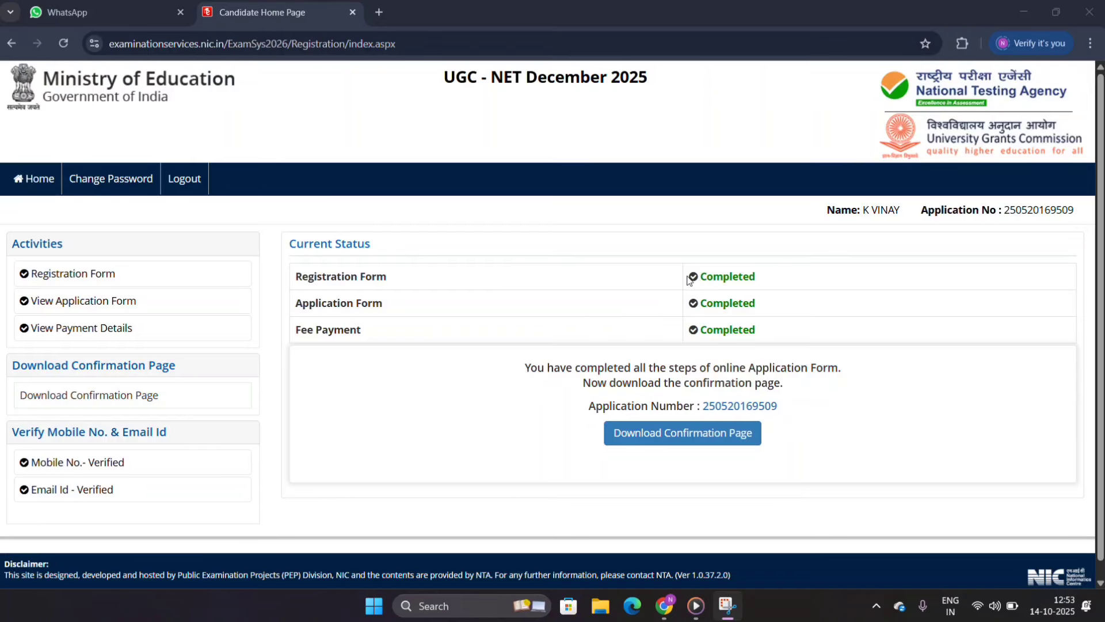
Step: Check the form and fee payment statuses, and send the Confirmation Page to the registered e-mail ID
{"action": "left_click_drag", "start_coordinate": [700, 276], "coordinate": [757, 279]}
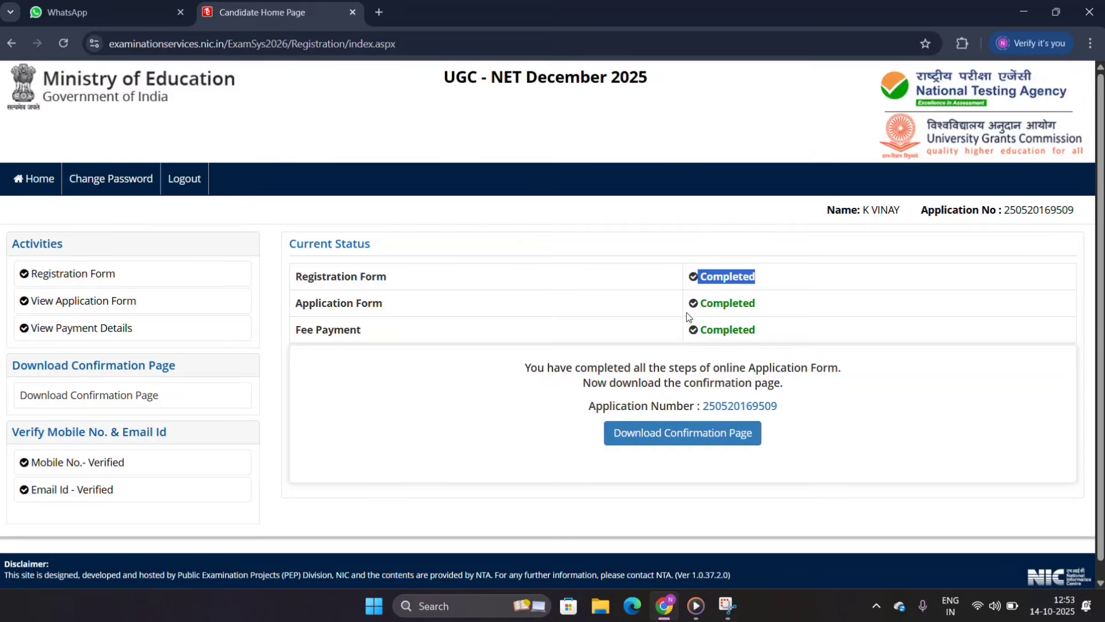
{"action": "left_click_drag", "start_coordinate": [702, 303], "coordinate": [764, 333]}
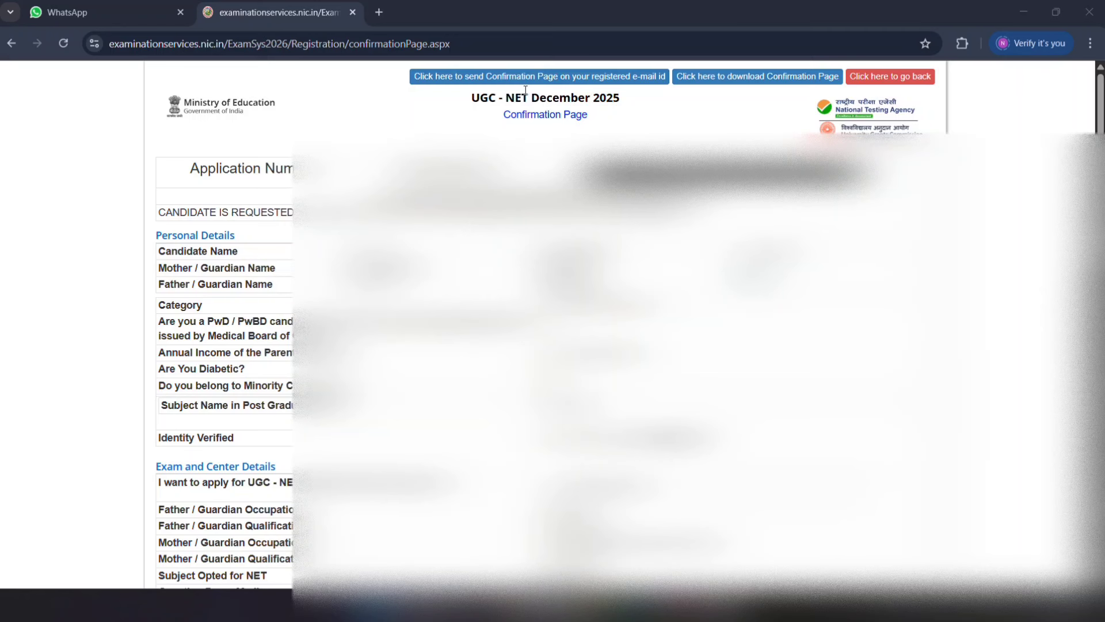
{"action": "left_click", "coordinate": [551, 77]}
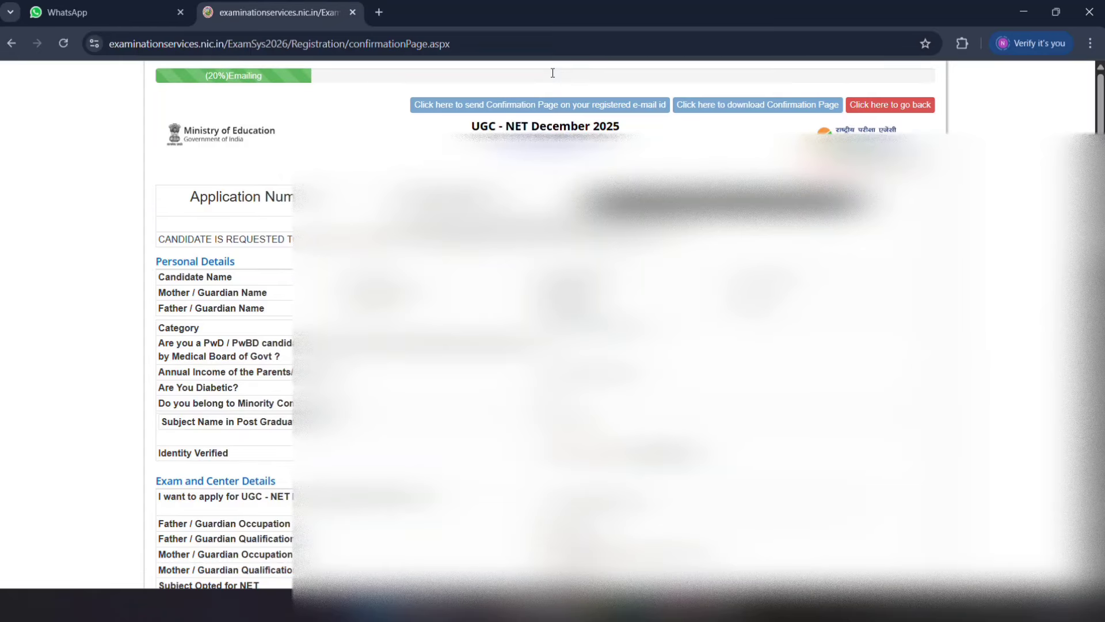